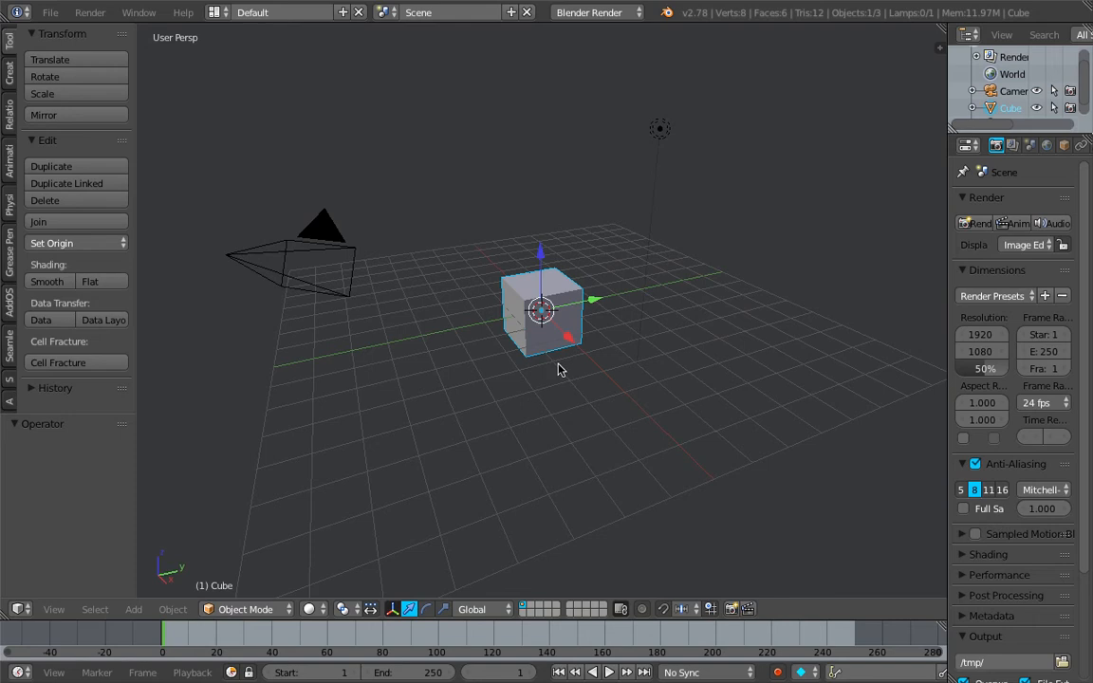
Switch to the browser and examine the Sverchok GitHub issue "displace along normal" #1473, including its node setups, script and comments
key(ctrl+Right)
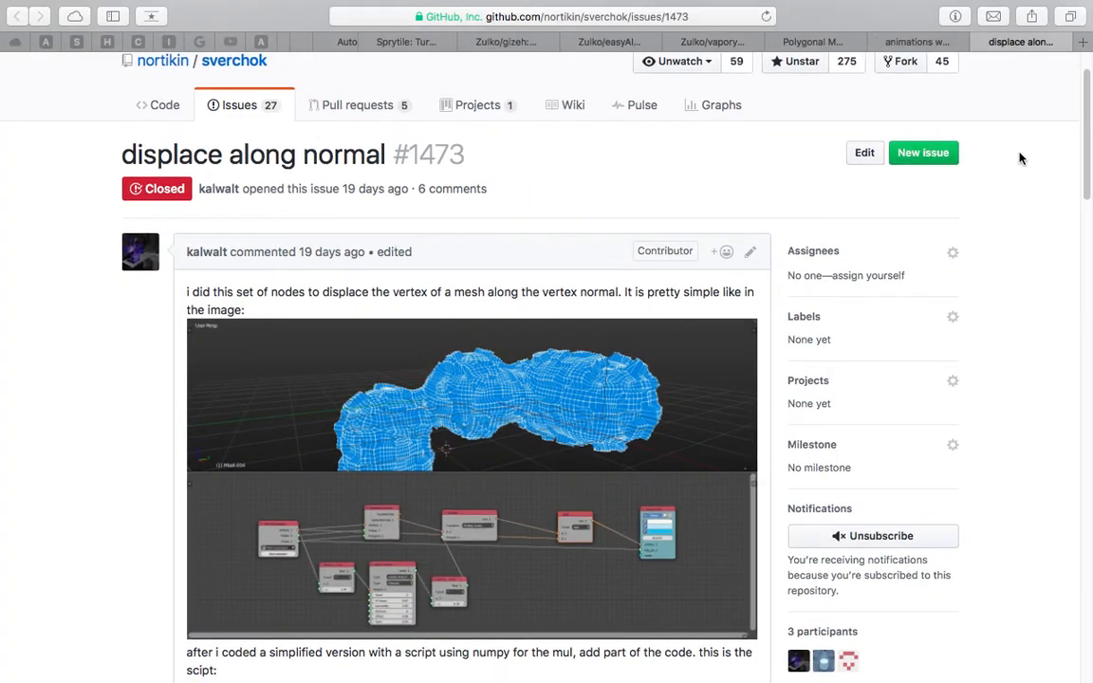
scroll(1021, 159, up, 1)
scroll(1021, 159, down, 15)
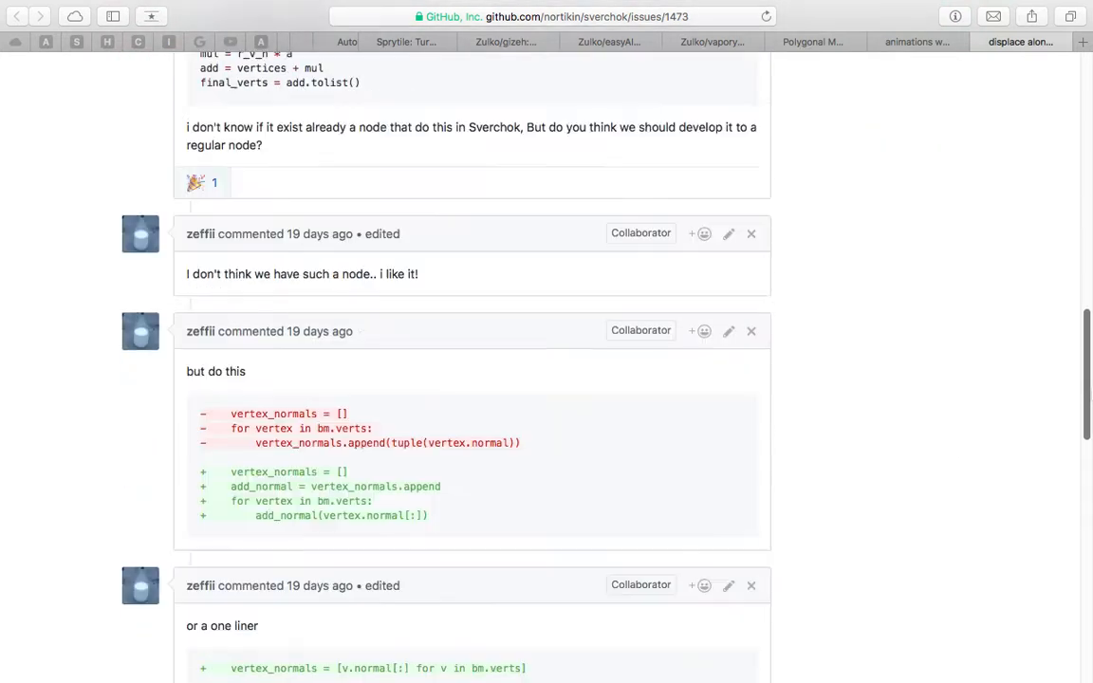
drag(1089, 394, 1087, 118)
scroll(361, 334, down, 6)
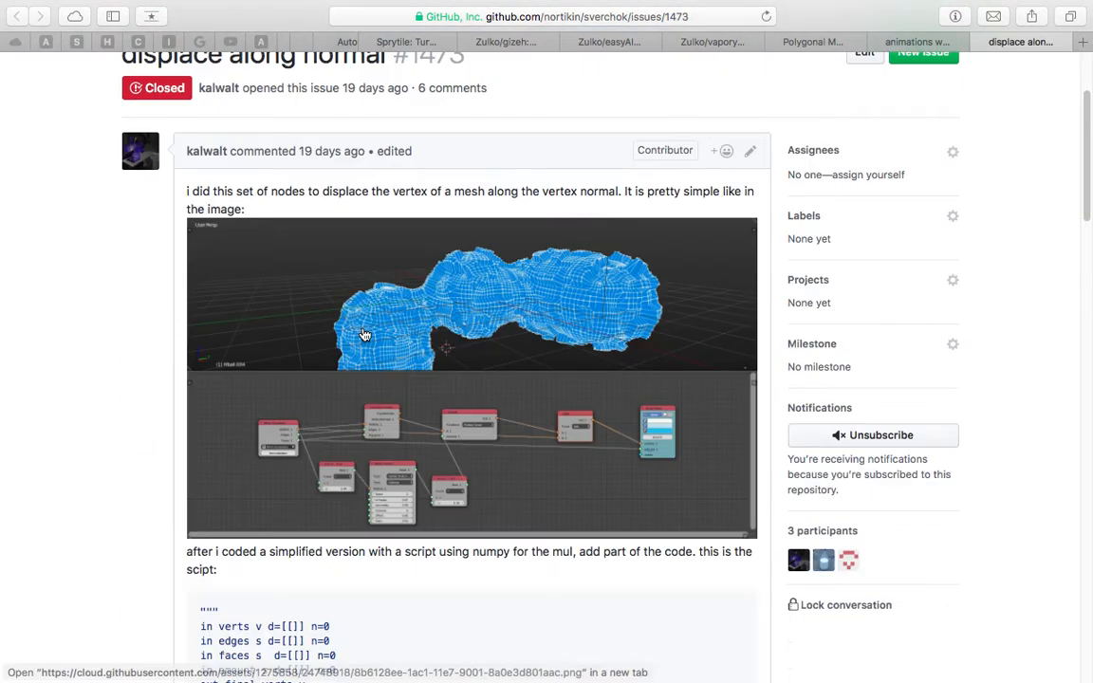
scroll(259, 322, up, 4)
scroll(266, 226, up, 3)
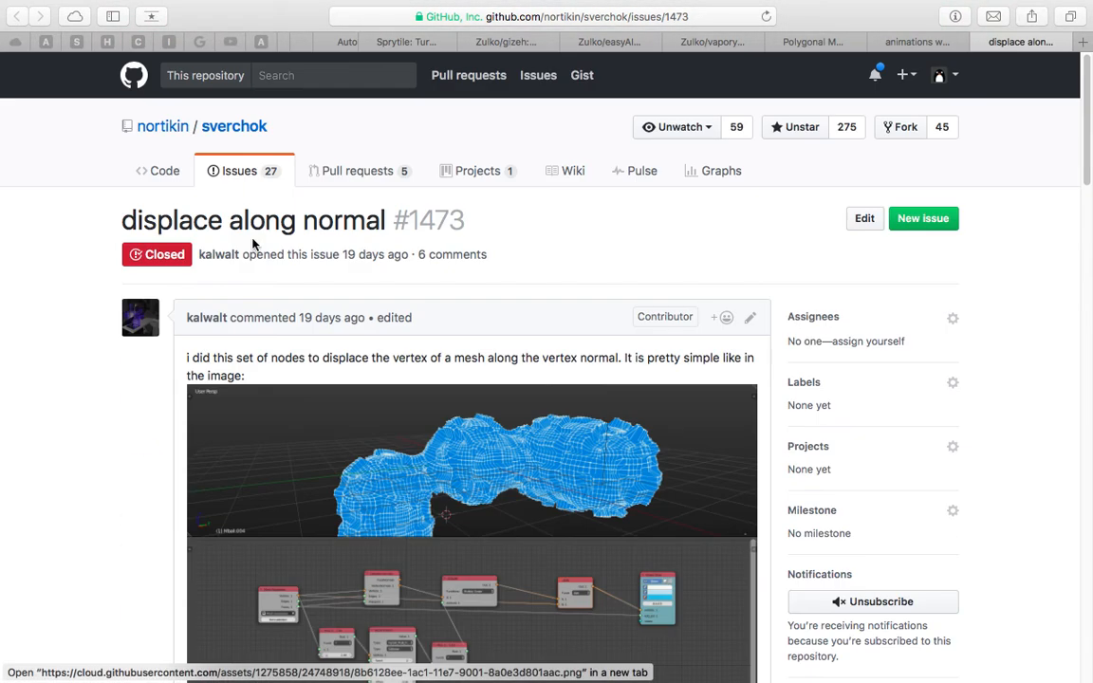
drag(134, 200, 385, 219)
double_click(158, 219)
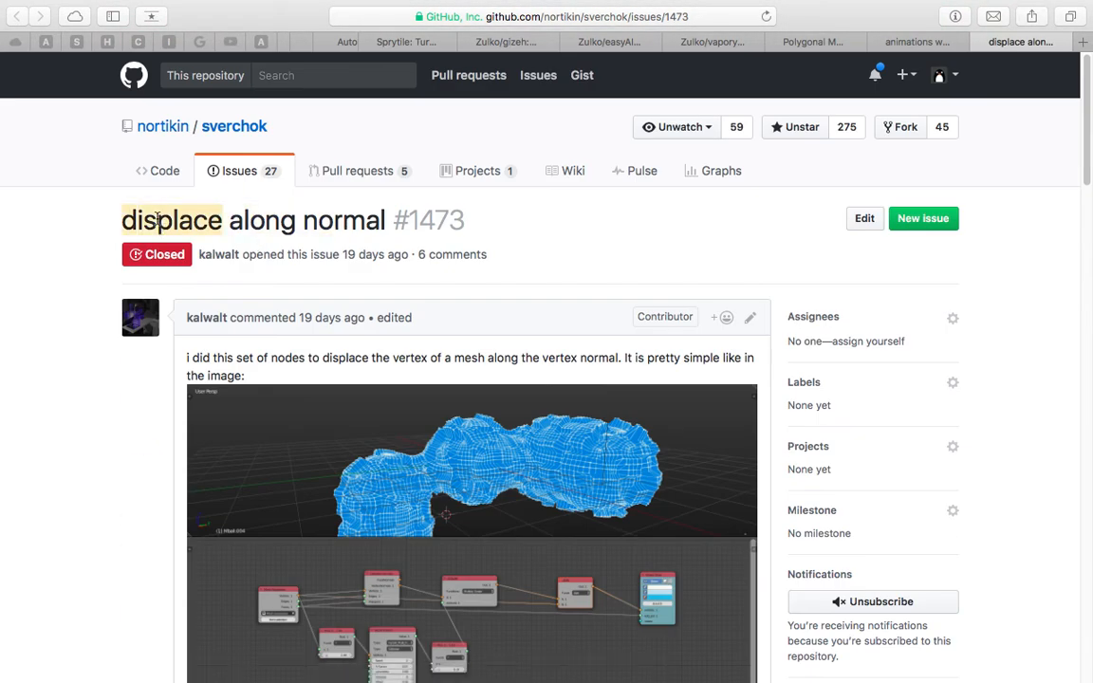
scroll(641, 324, down, 5)
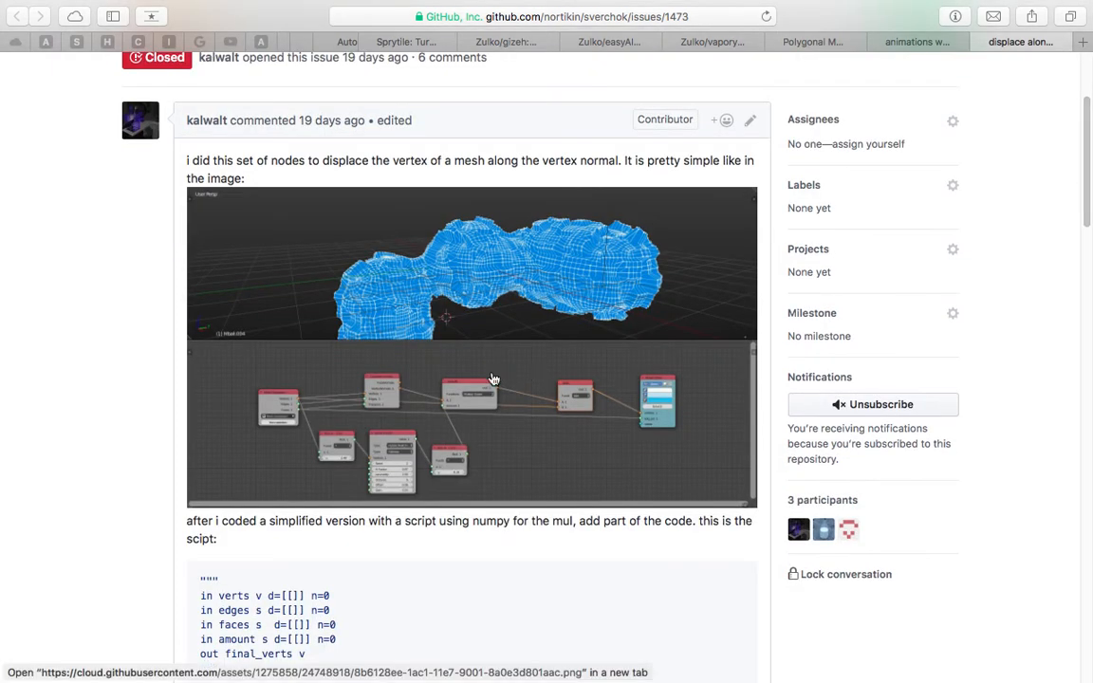
scroll(520, 393, down, 1)
scroll(520, 392, down, 3)
drag(1085, 249, 1089, 479)
scroll(1089, 489, down, 5)
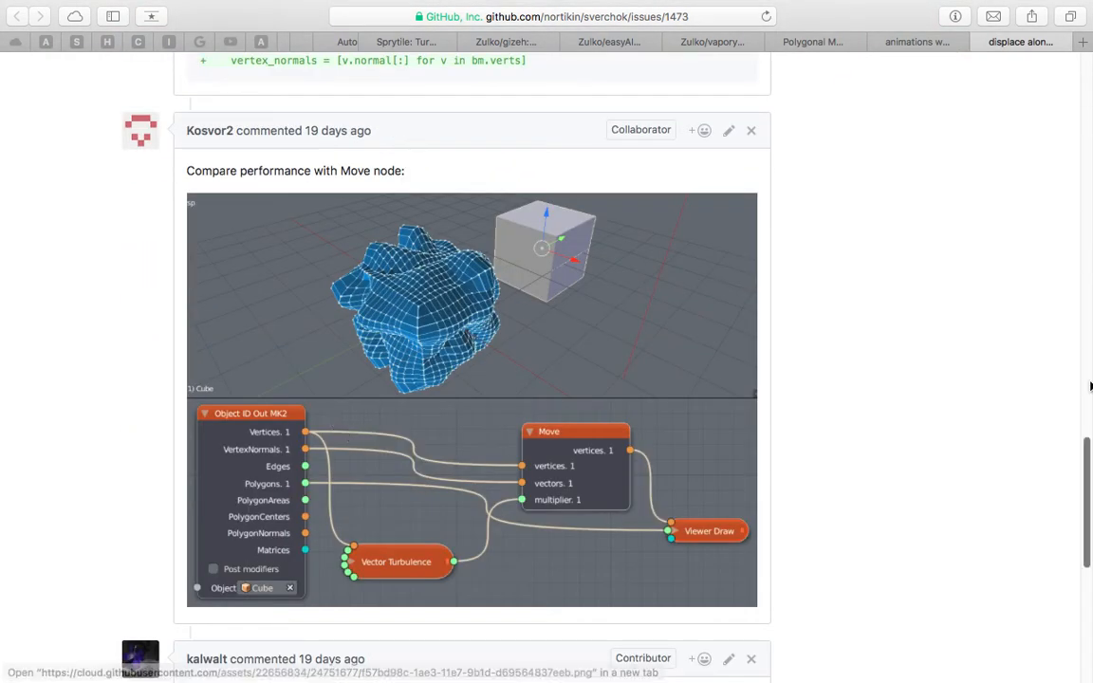
scroll(1078, 206, down, 6)
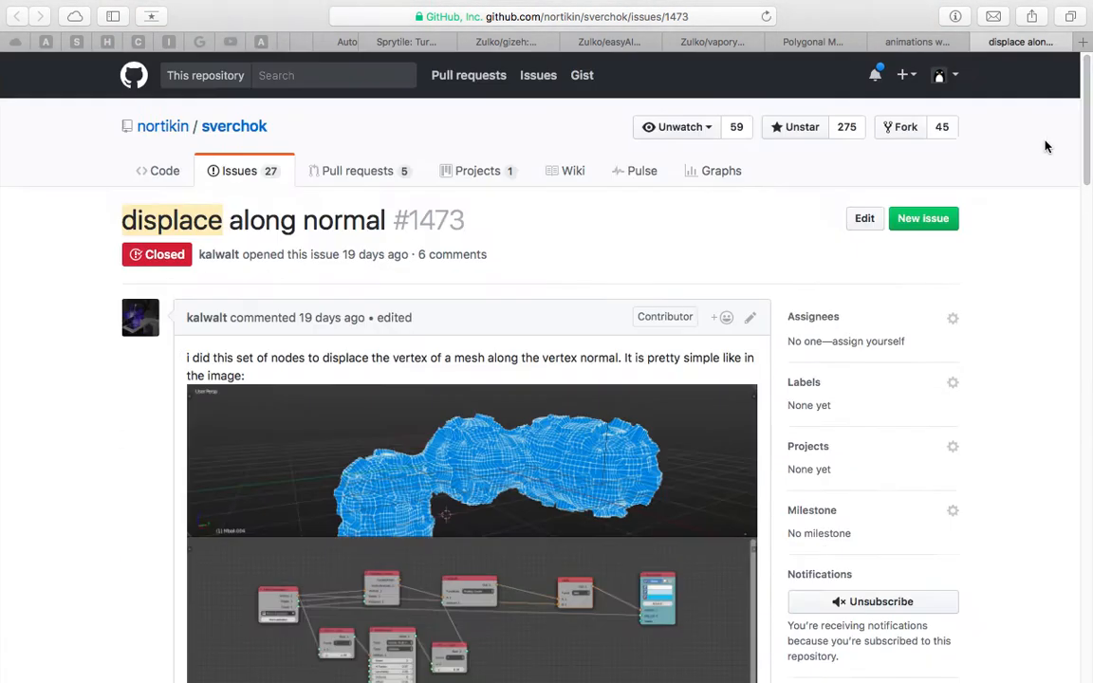
Switch back to Blender and widen the Properties editor so that its settings are fully readable
key(ctrl+Left)
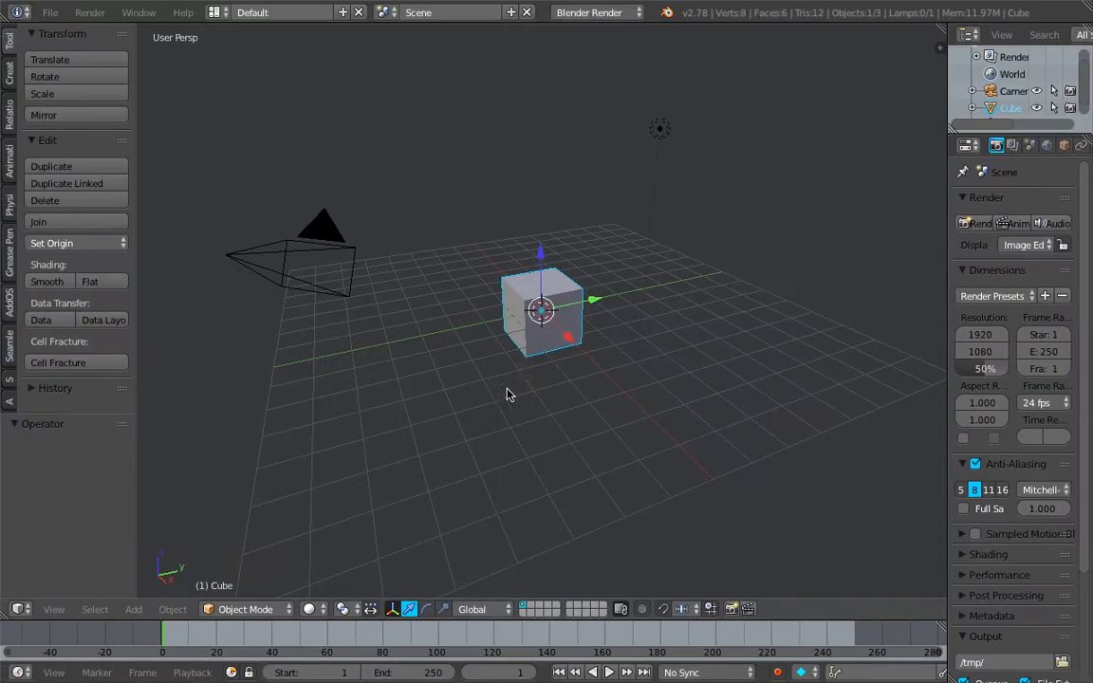
middle_drag(515, 361, 648, 291)
drag(944, 187, 790, 189)
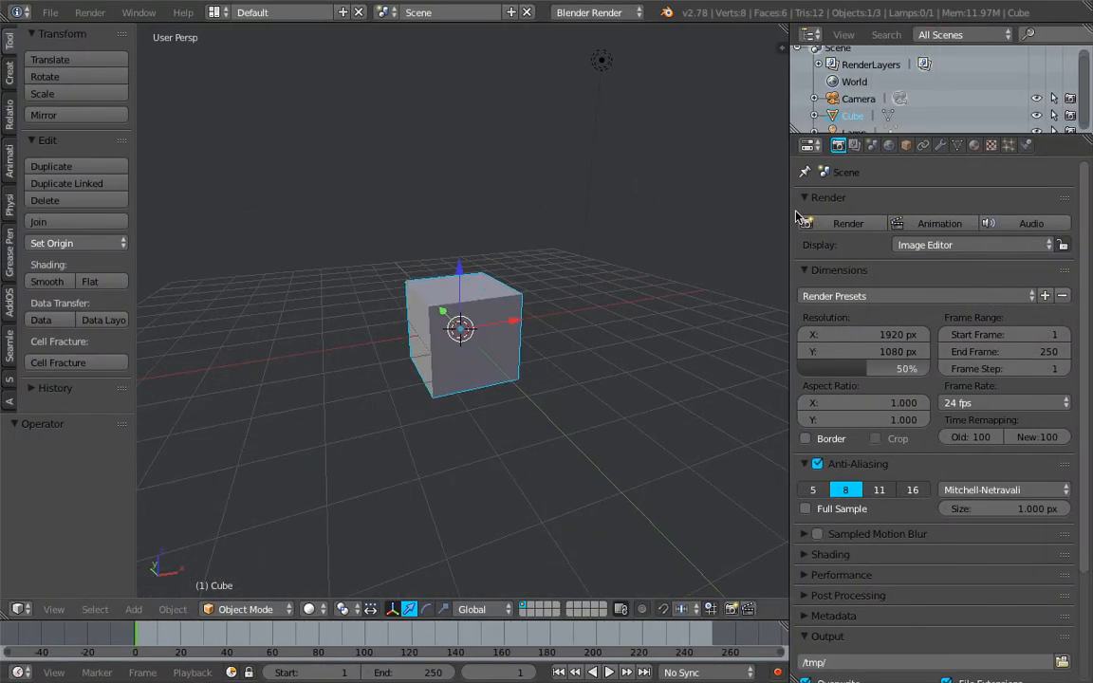
Add a Subdivision Surface modifier to the default cube
click(940, 144)
middle_drag(533, 267, 478, 268)
click(839, 204)
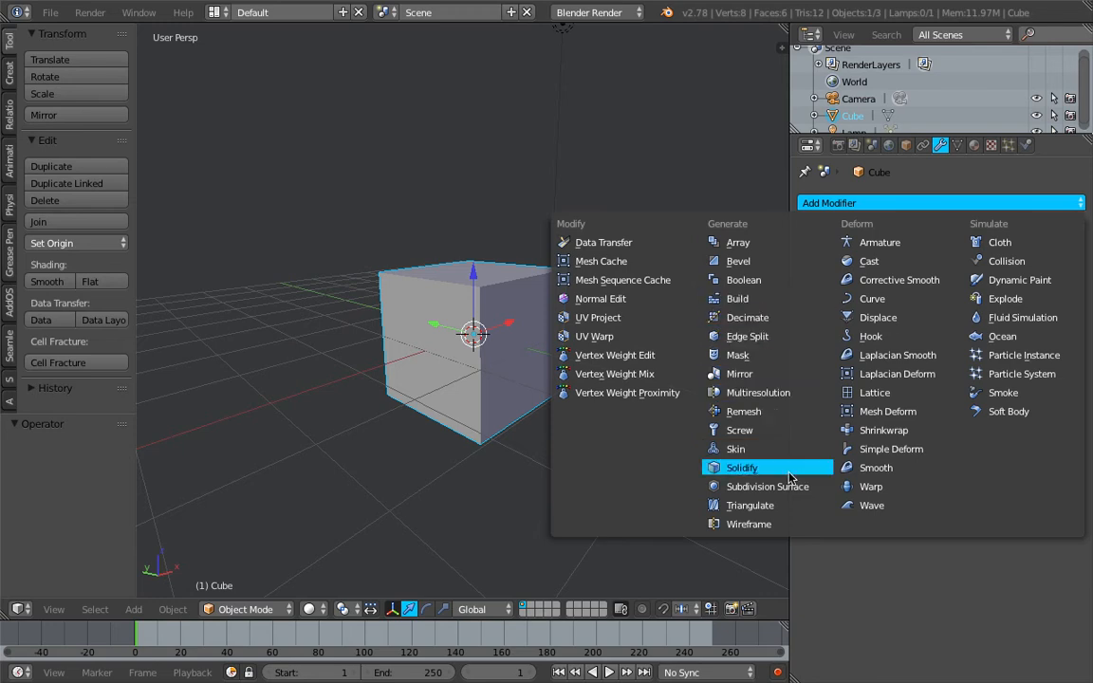
click(764, 486)
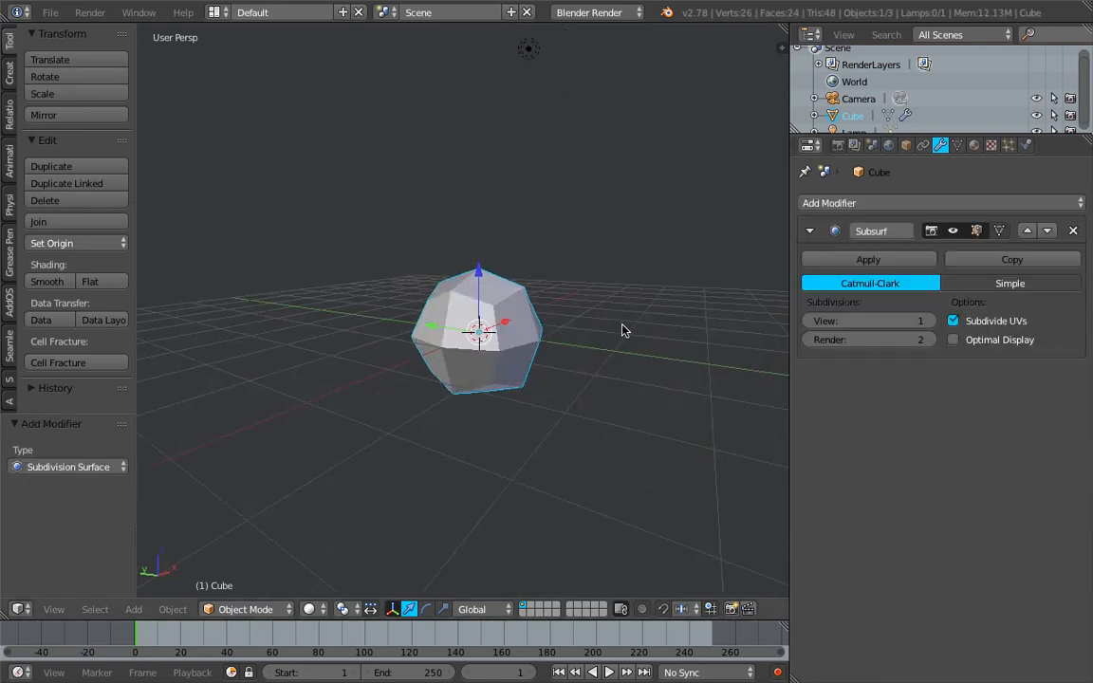
Enable the Wire and Draw All Edges display options for the cube
scroll(648, 331, up, 1)
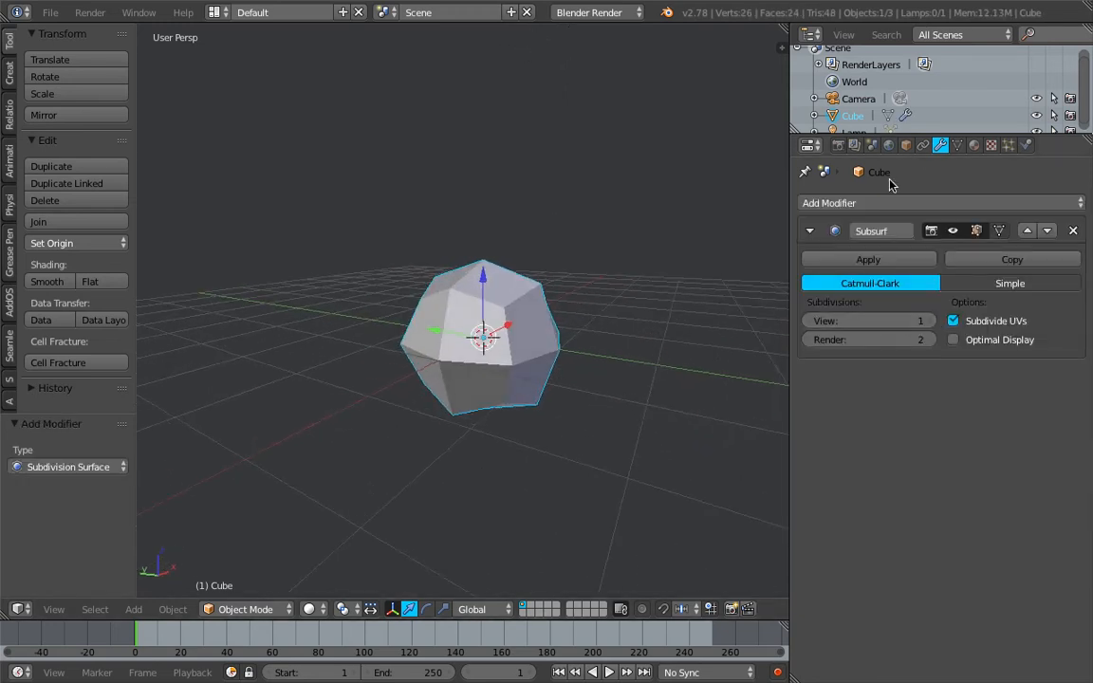
click(906, 144)
scroll(856, 532, down, 3)
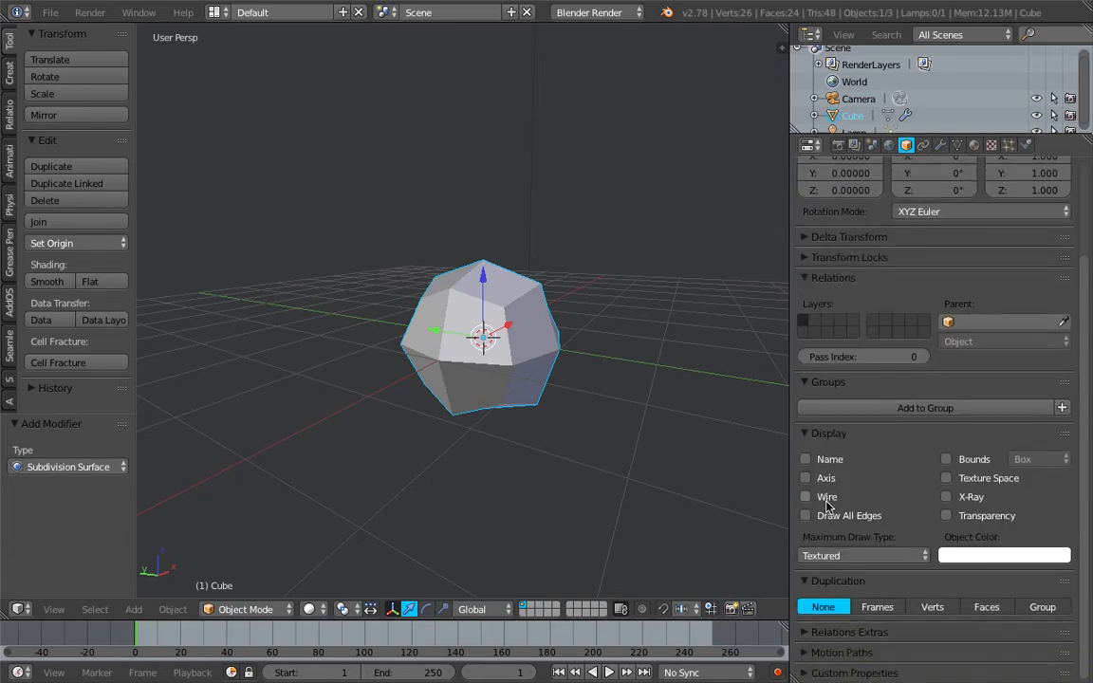
scroll(482, 334, up, 1)
middle_drag(482, 334, 442, 225)
middle_drag(466, 283, 502, 275)
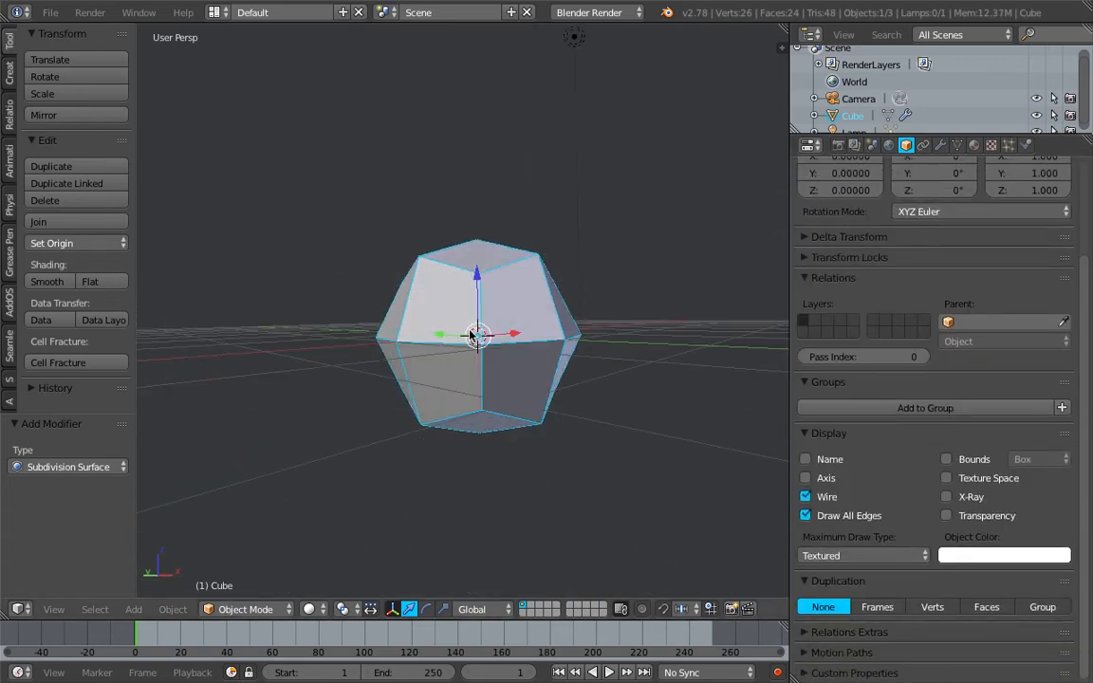
Set the cube's Subdivision Surface modifier to Simple with 3 view subdivisions
click(939, 144)
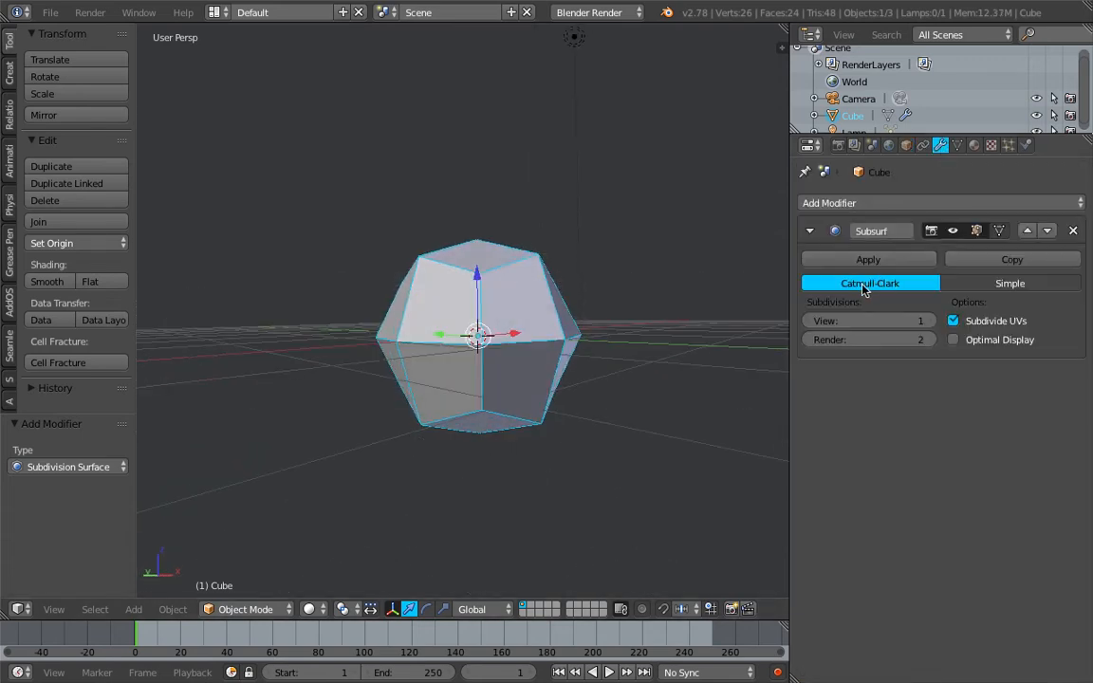
click(928, 323)
middle_drag(519, 304, 456, 336)
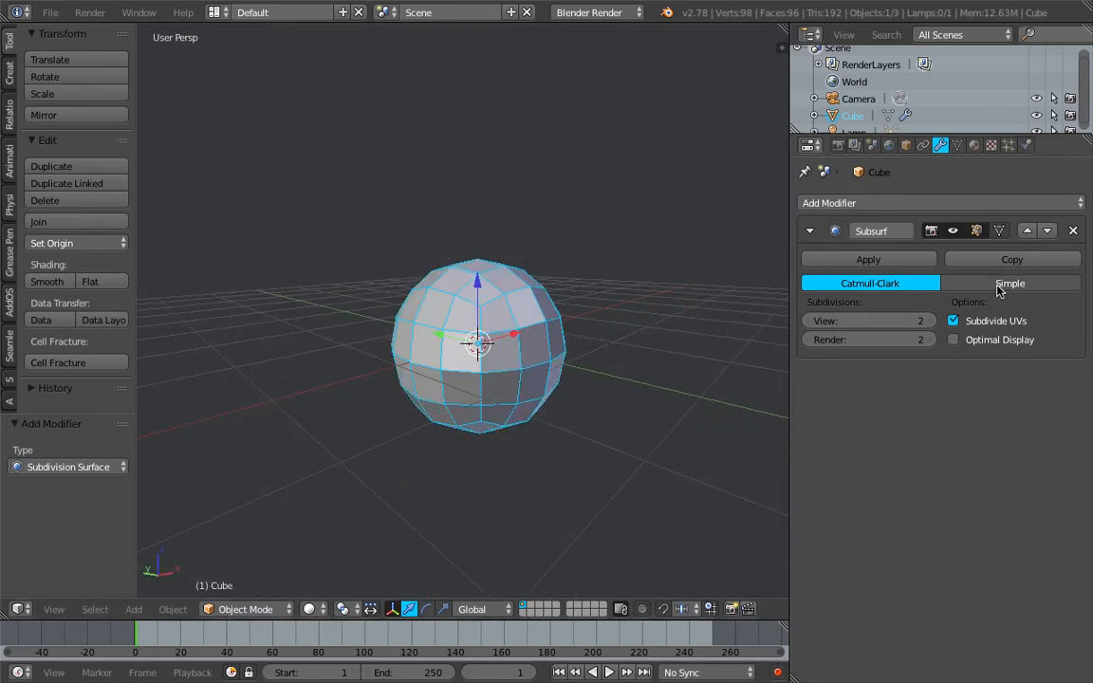
click(1006, 282)
click(928, 321)
middle_drag(500, 293, 589, 304)
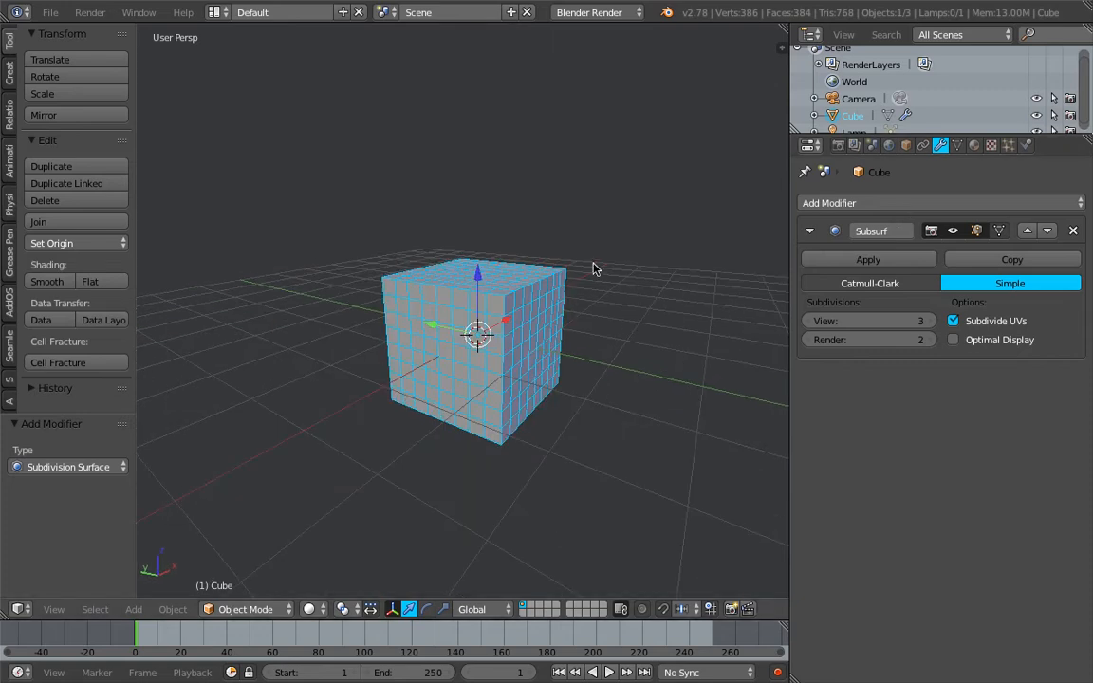
Add a Displace modifier to the cube and create a new texture for it
click(846, 205)
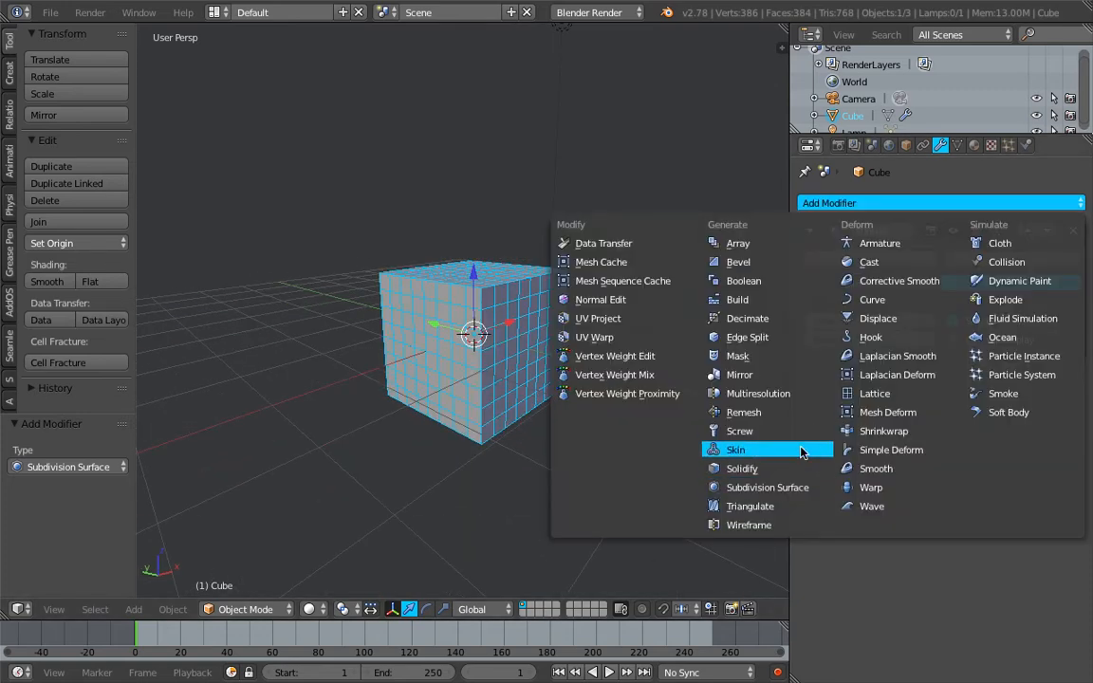
click(881, 319)
mouse_move(583, 334)
middle_down()
mouse_move(581, 90)
mouse_move(585, 366)
mouse_move(590, 343)
middle_up()
click(954, 449)
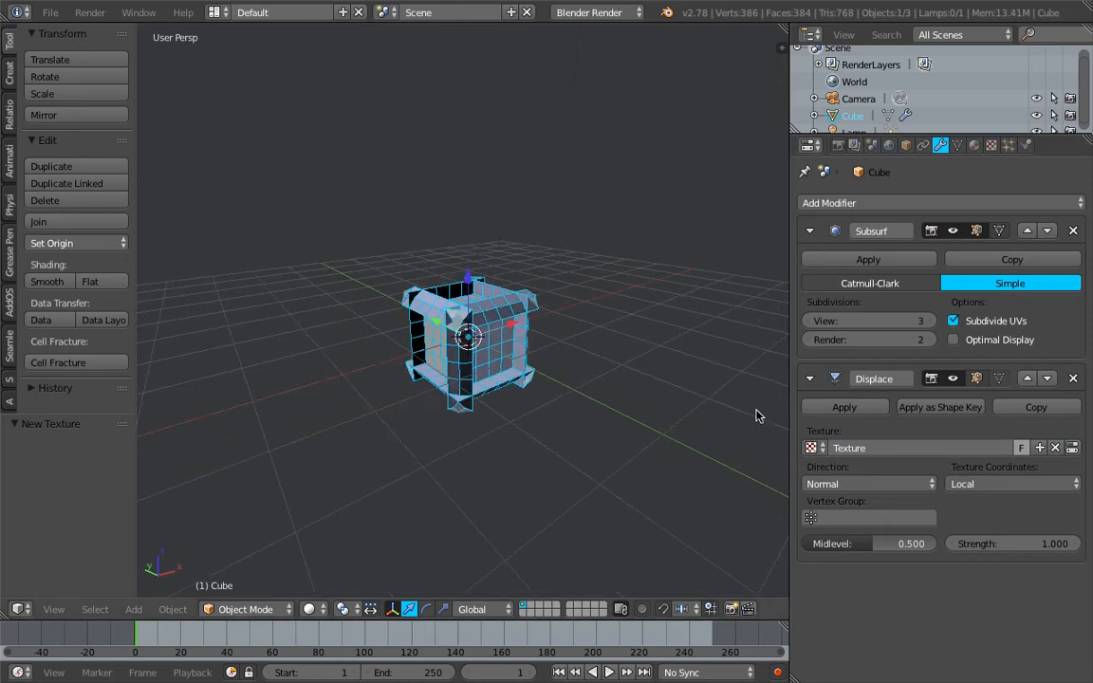
Change the displacement texture's type to Clouds and set its noise size to 0.65
click(1072, 448)
click(925, 276)
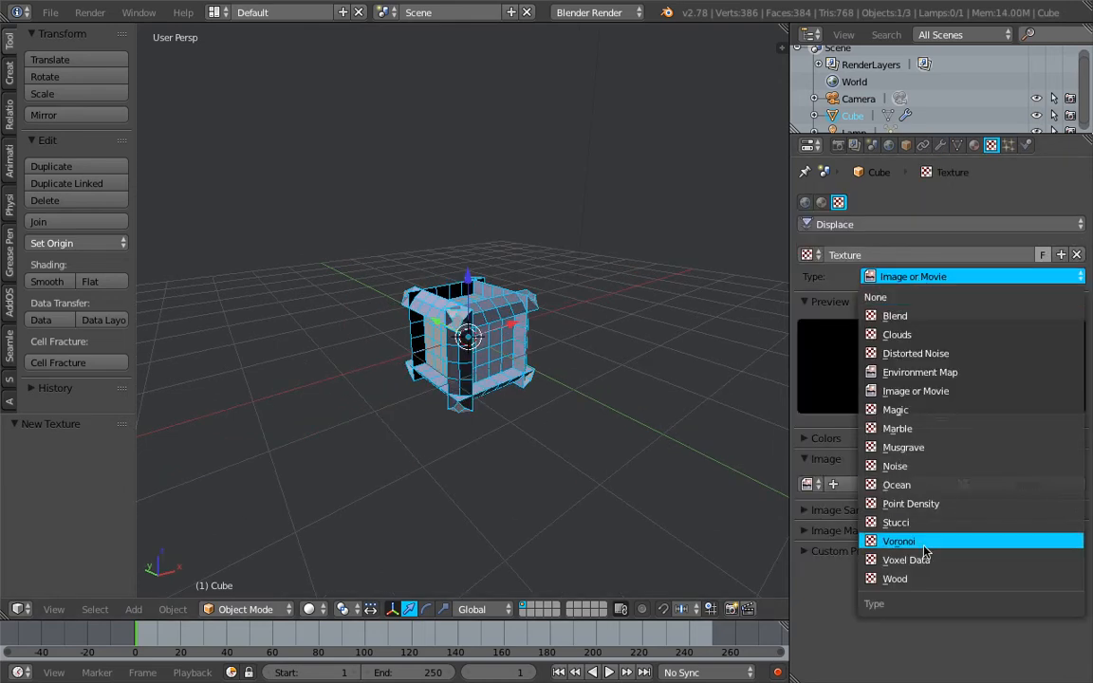
click(910, 337)
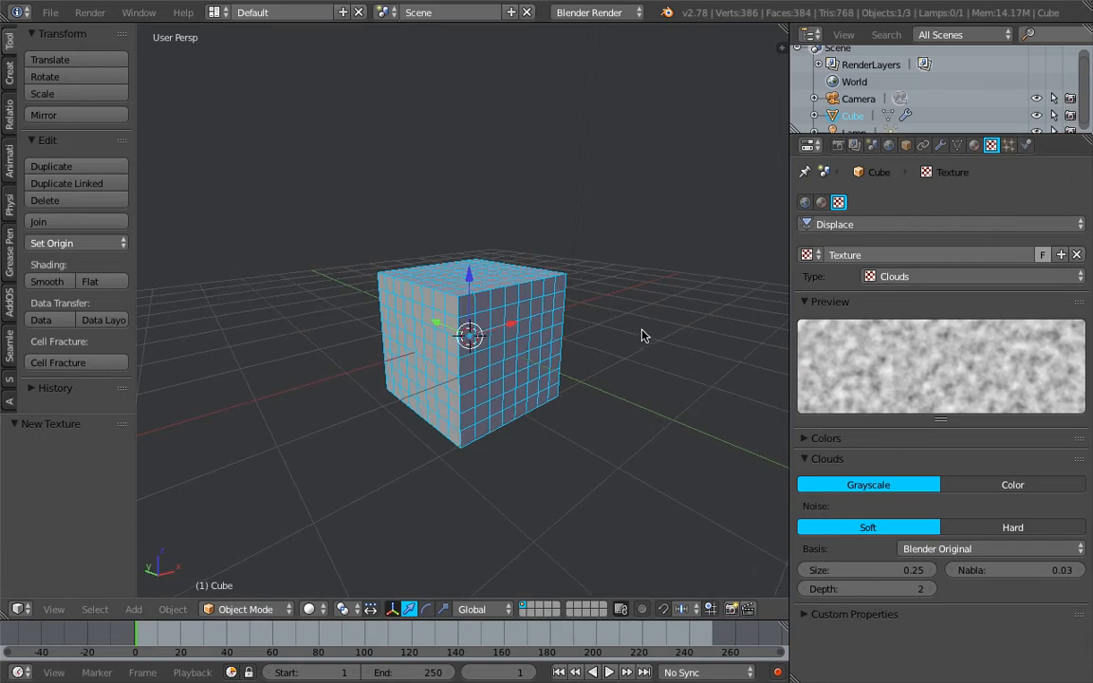
drag(906, 573, 949, 573)
middle_drag(451, 383, 491, 420)
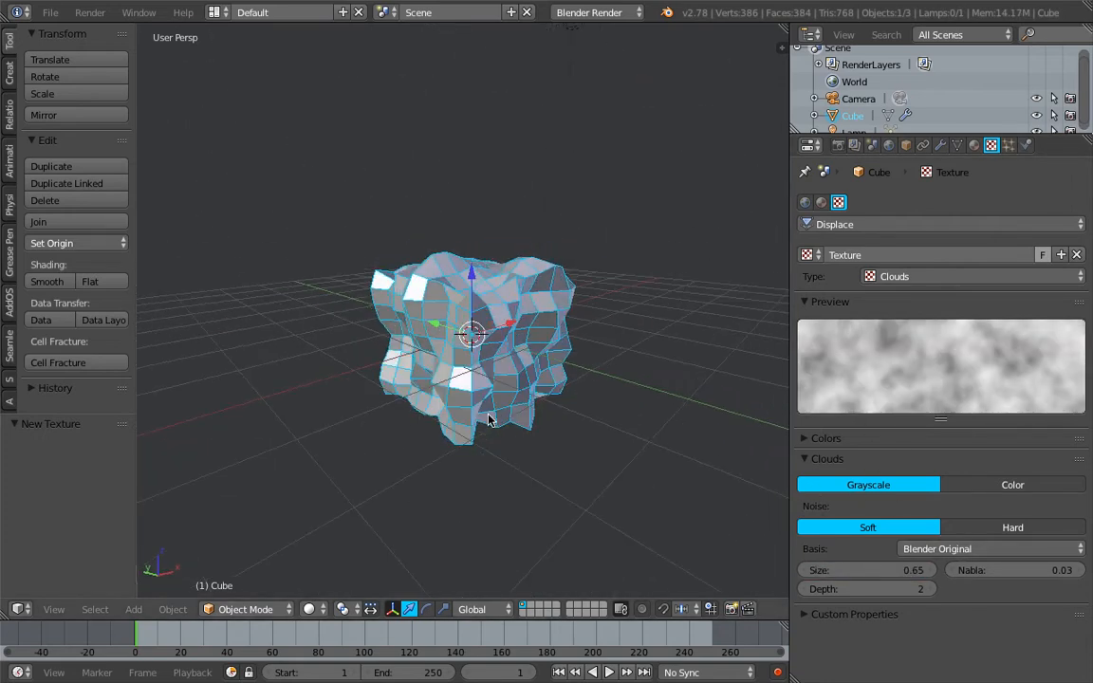
Set the Displace modifier's texture coordinates to Object
click(906, 144)
click(940, 145)
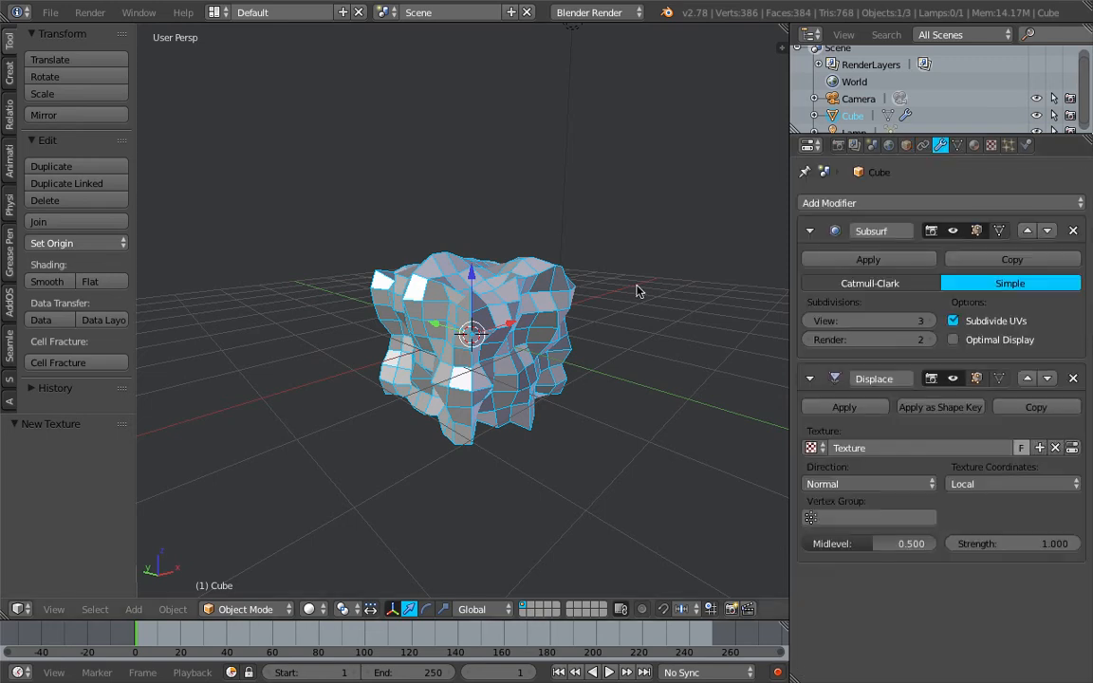
click(991, 484)
click(991, 429)
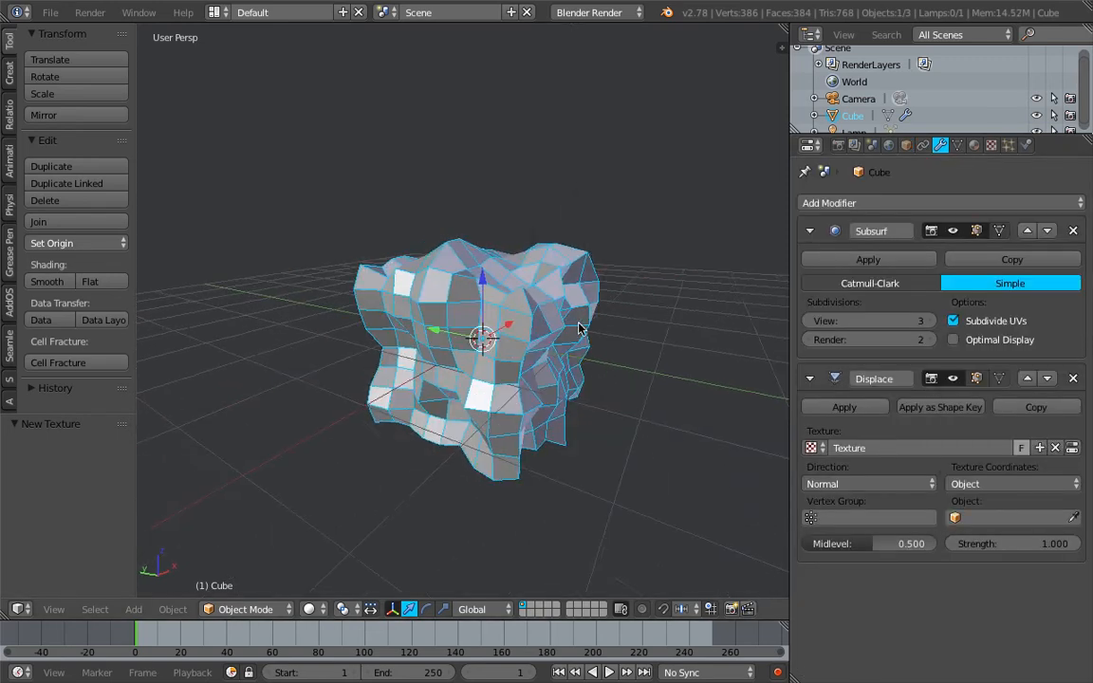
Add a Plain Axes empty and move it above the cube, about 0.7 along Y and 1.44 along Z
key(shift+a)
mouse_move(587, 363)
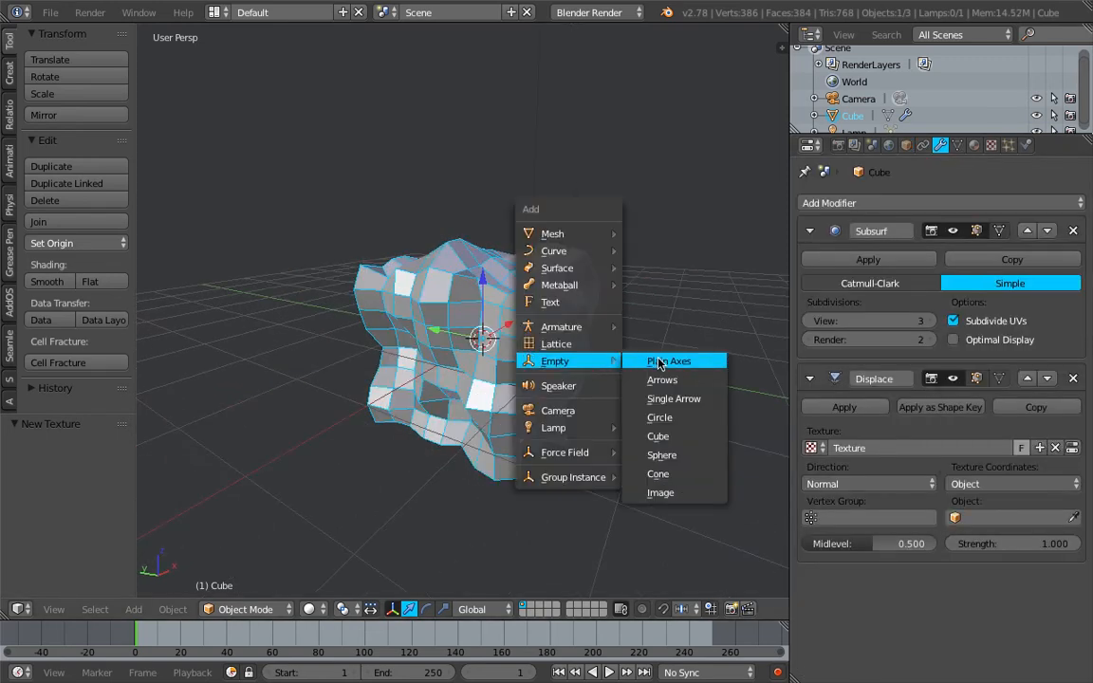
click(658, 363)
key(g)
click(553, 240)
Assign the empty as the cube's Displace coordinate object and move the empty to shift the displacement, ending about 0.6 higher
right_click(564, 313)
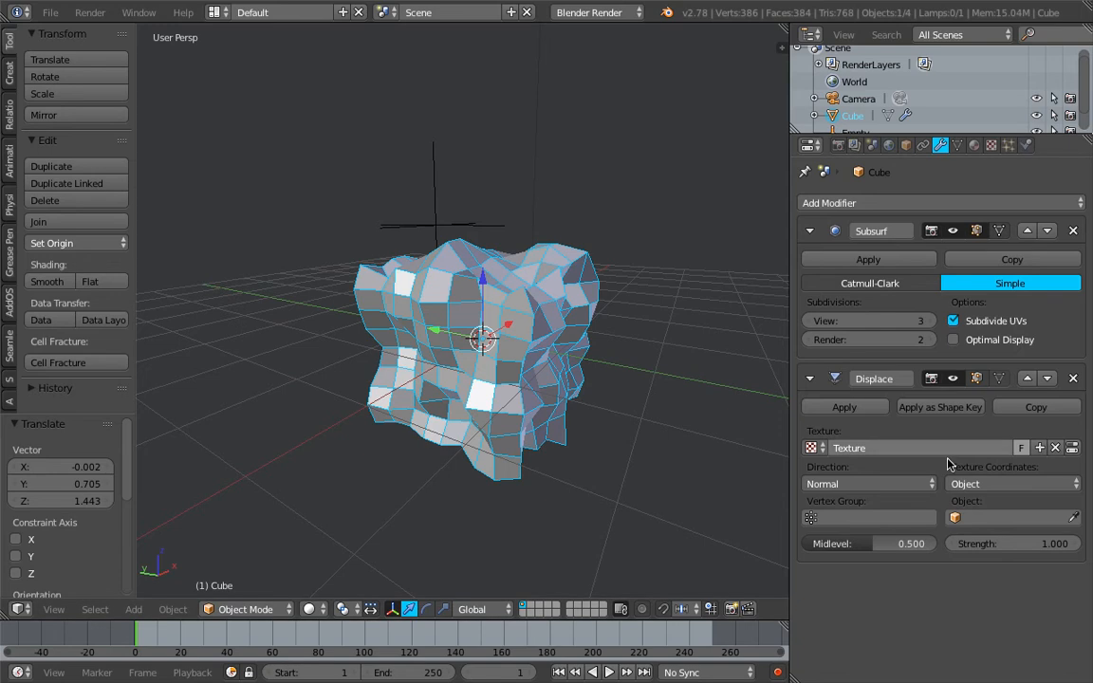
click(998, 515)
click(909, 360)
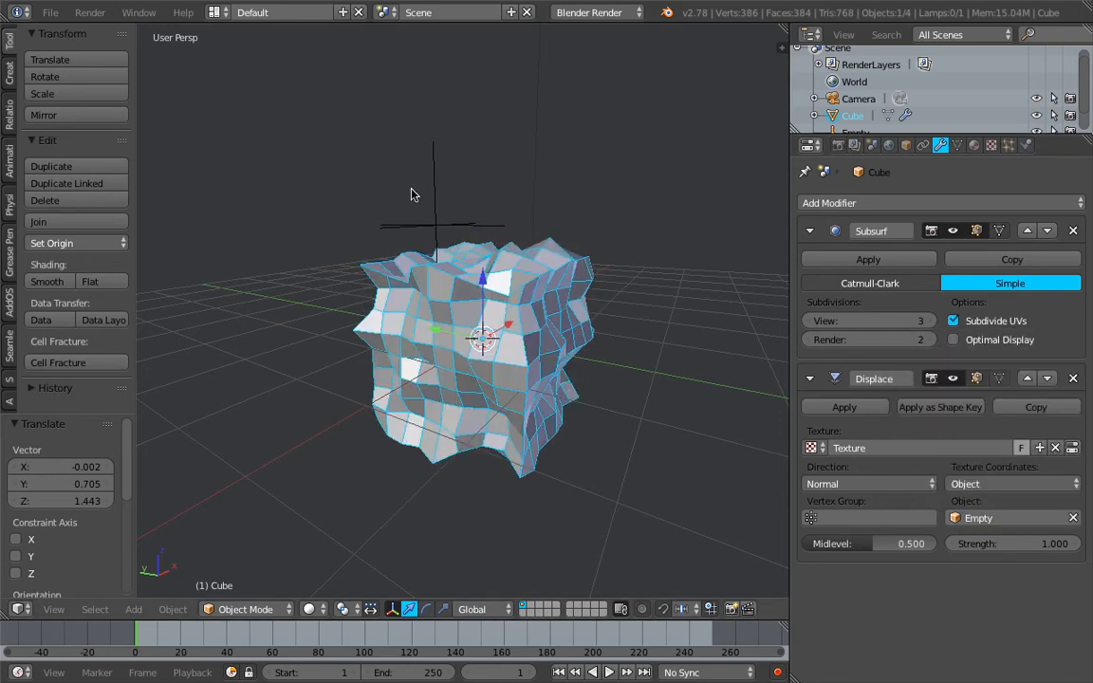
right_click(430, 198)
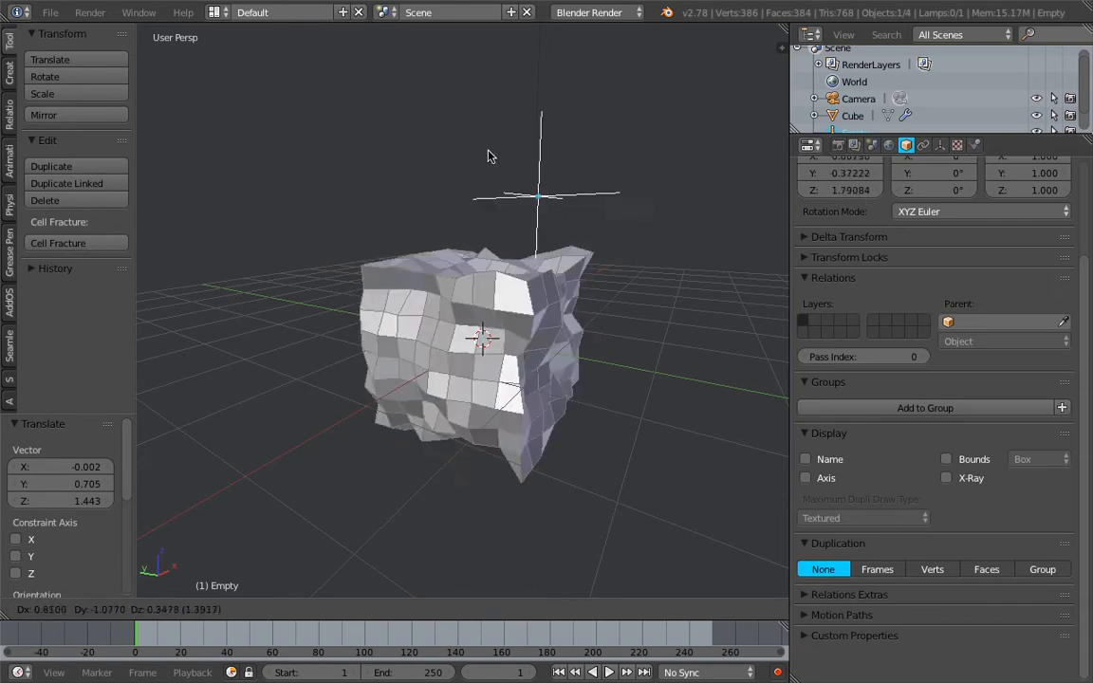
click(524, 214)
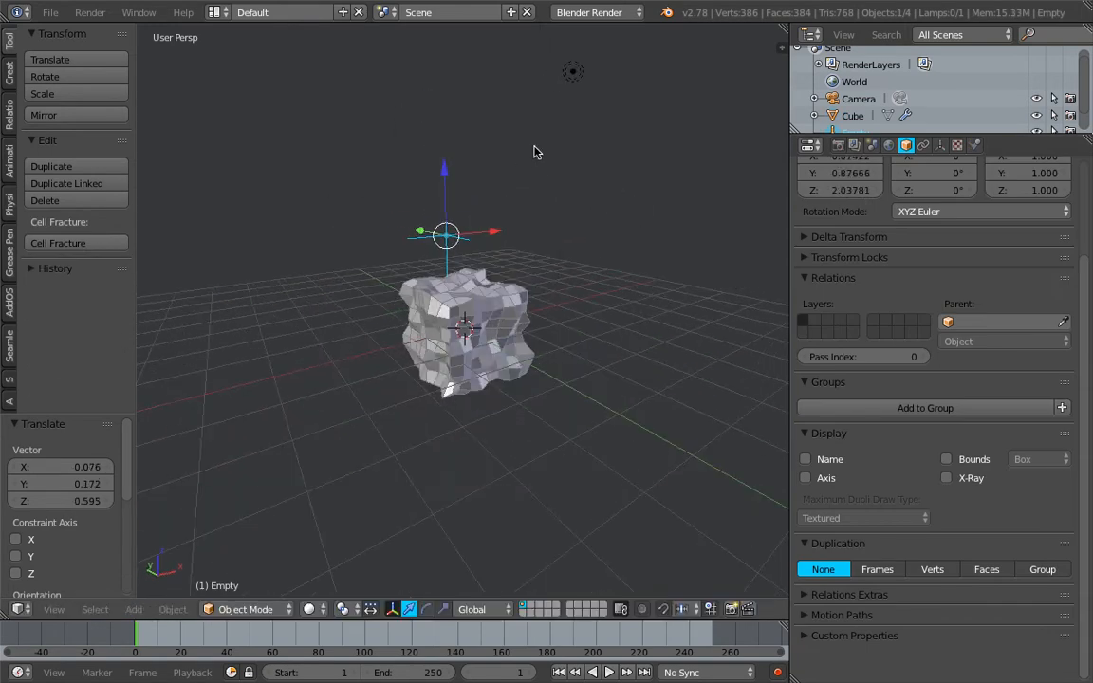
Delete the lamp and the empty, followed by all remaining objects in the scene
right_click(579, 74)
shift+right_click(461, 228)
key(x)
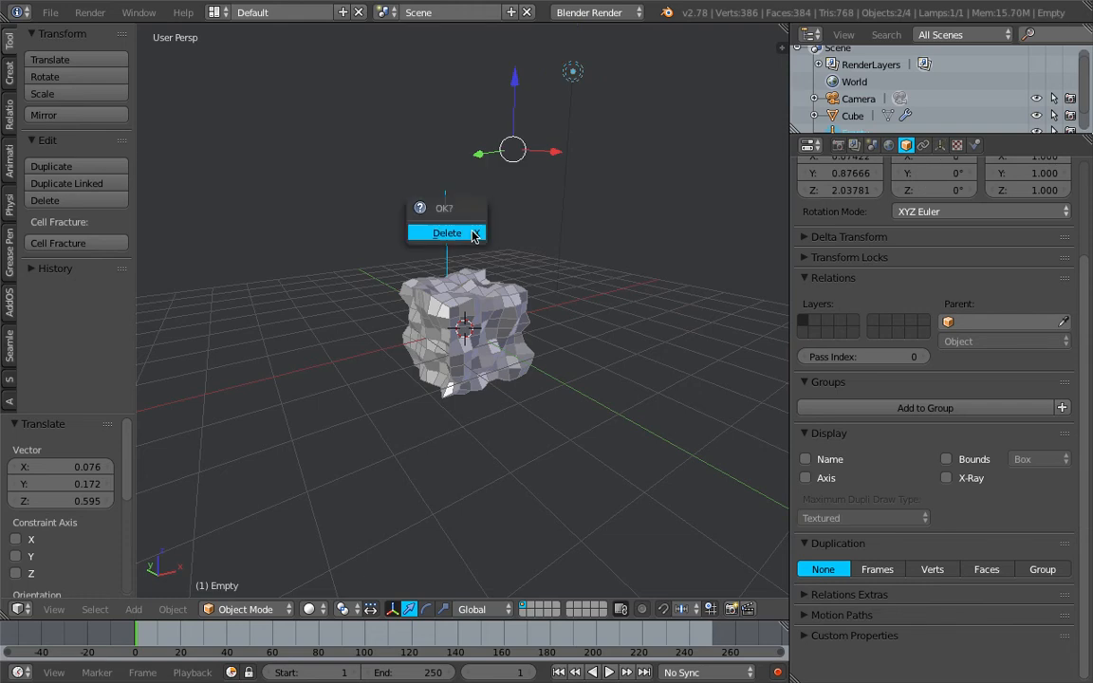
click(458, 233)
key(a)
key(a)
key(x)
click(475, 289)
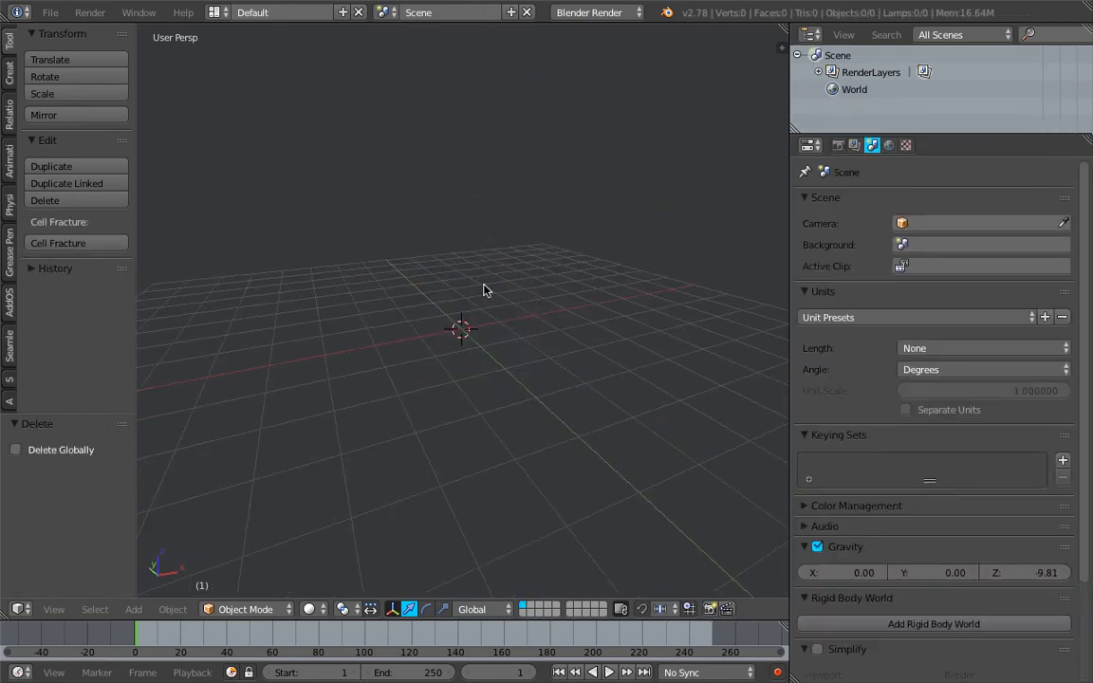
Add a Monkey mesh to the empty scene and clear its location to the origin
key(shift+a)
mouse_move(475, 163)
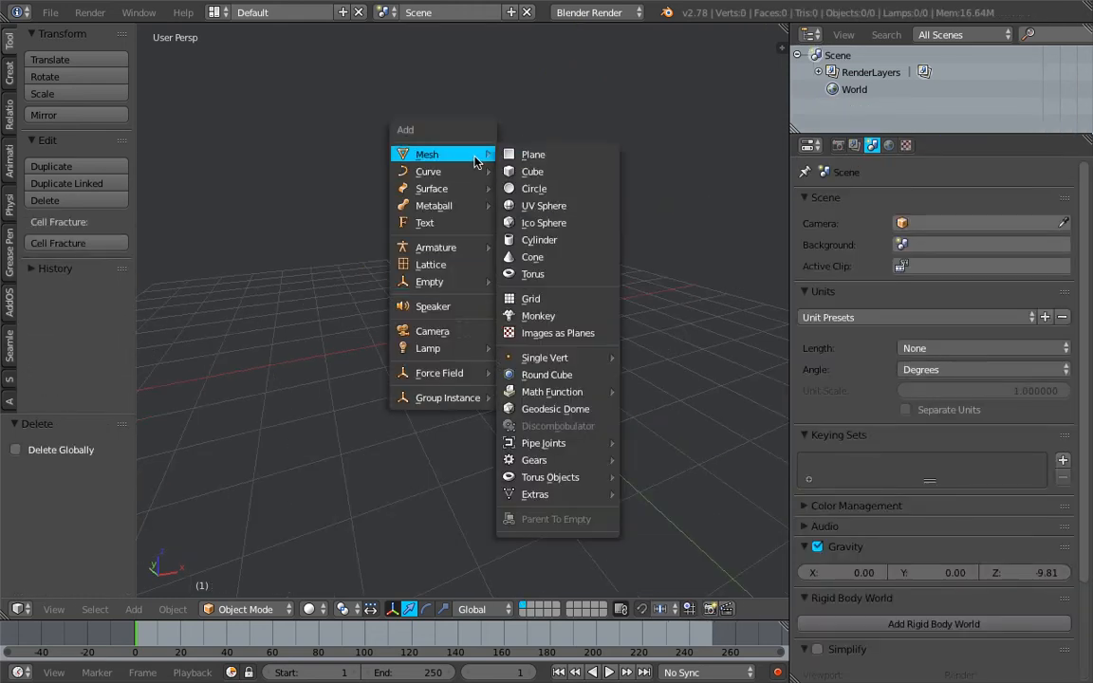
click(563, 315)
middle_drag(546, 300, 495, 271)
key(alt+g)
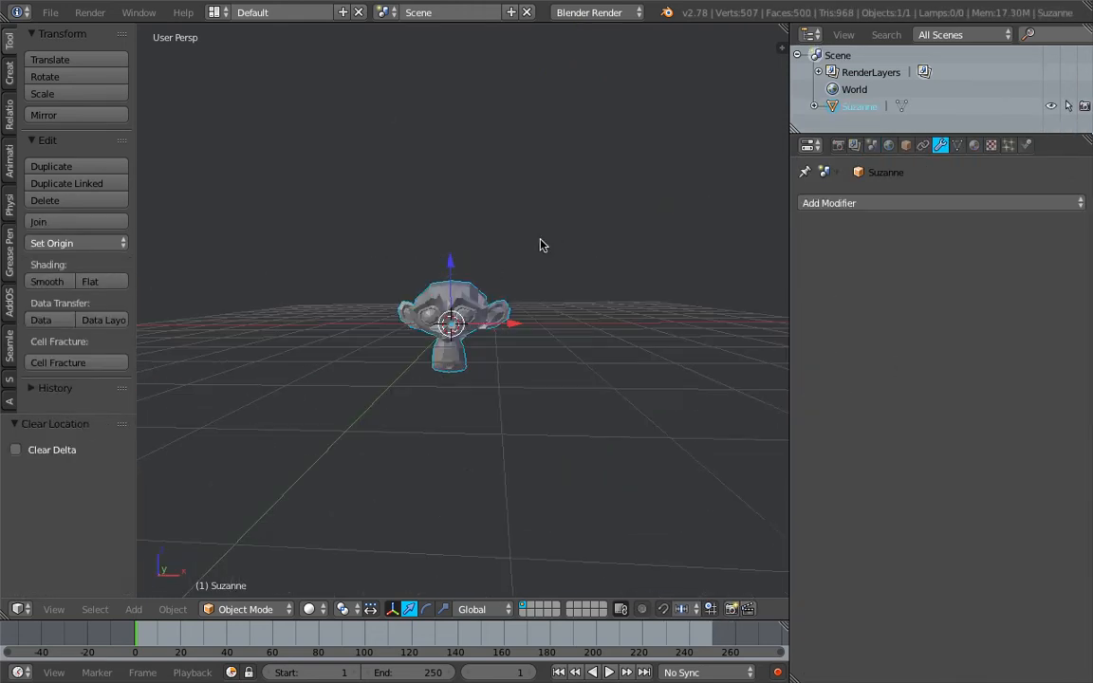
Switch the screen layout from Default to Compositing
middle_drag(555, 246, 342, 139)
click(214, 12)
click(244, 66)
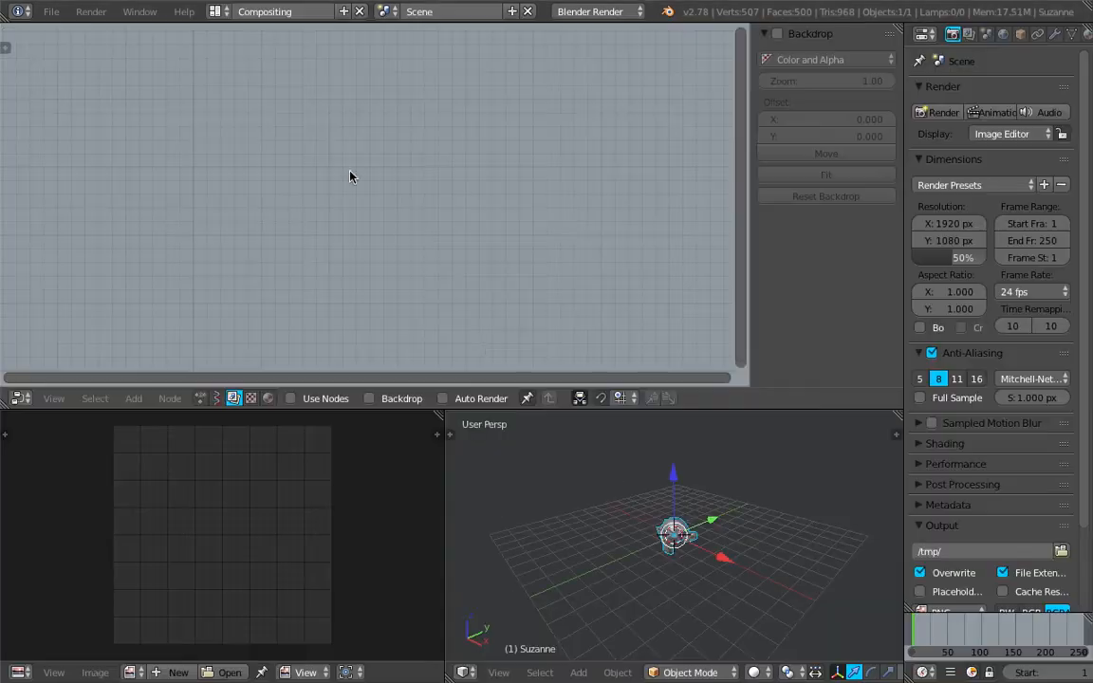
Switch the node editor to Sverchok with a new node tree and expand the 3D view over the image editor
scroll(696, 500, up, 7)
middle_drag(695, 500, 754, 474)
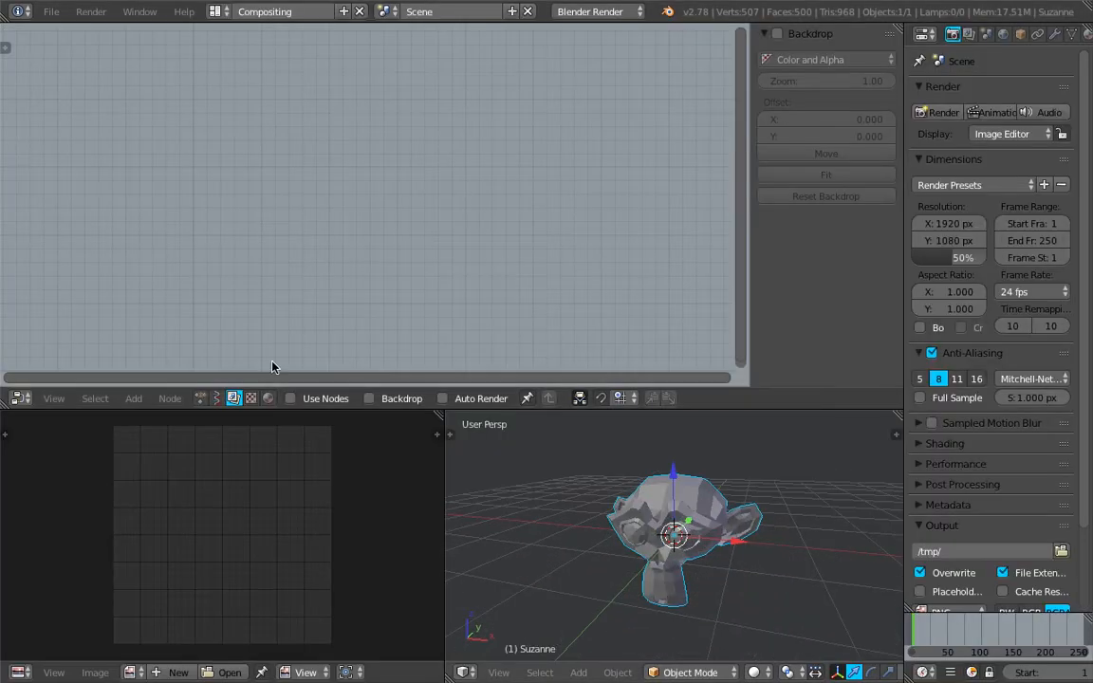
click(216, 399)
drag(448, 422, 280, 436)
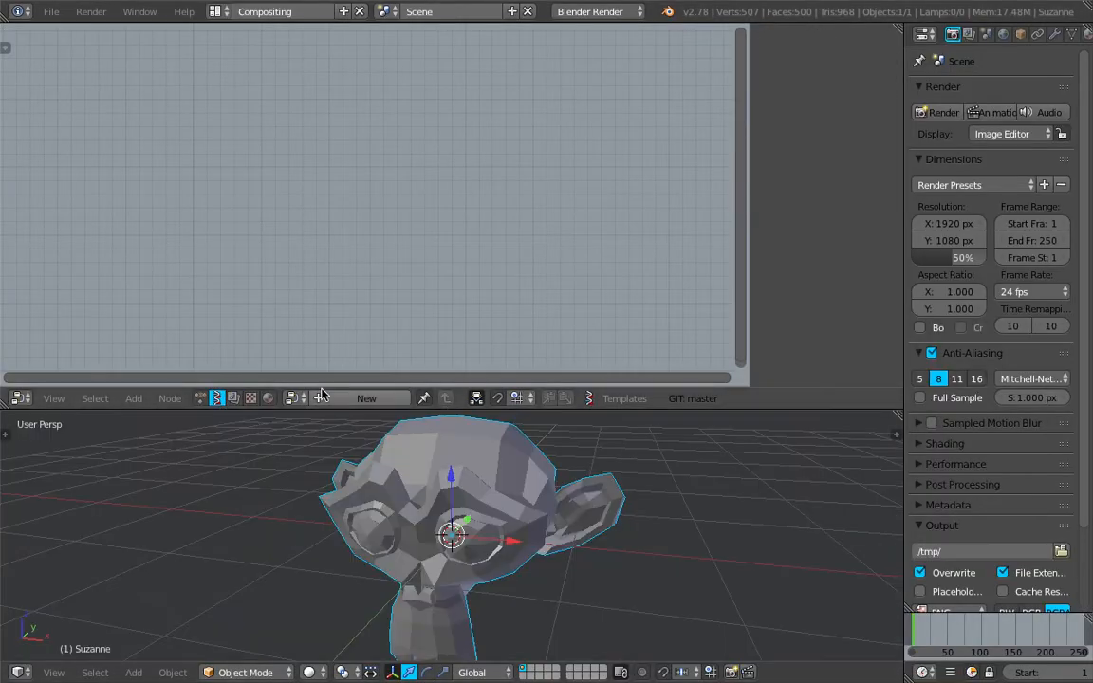
click(359, 403)
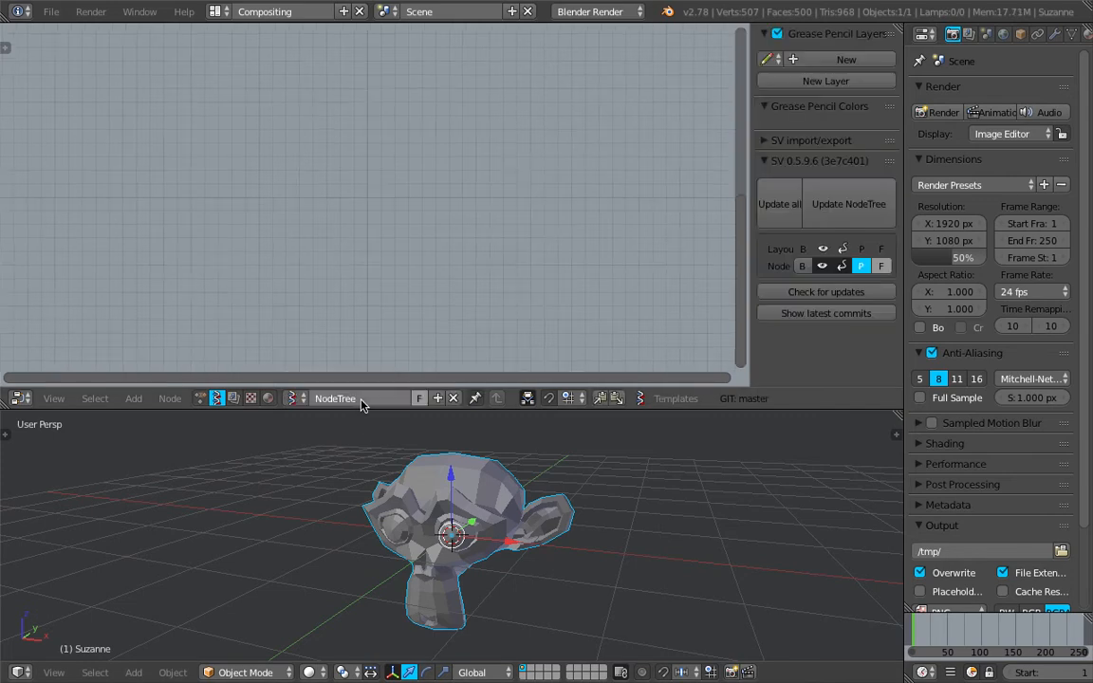
Search the Sverchok nodes for ">" and add the "> obj vd" setup that loads the active object into a viewer
scroll(305, 196, down, 2)
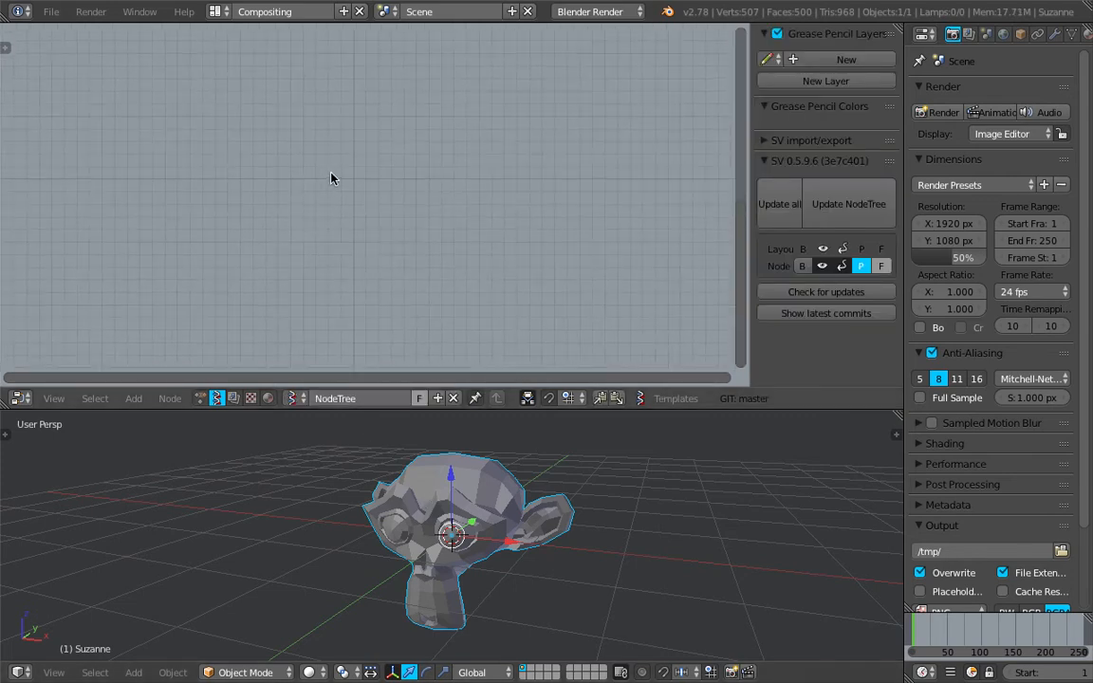
key(shift+a)
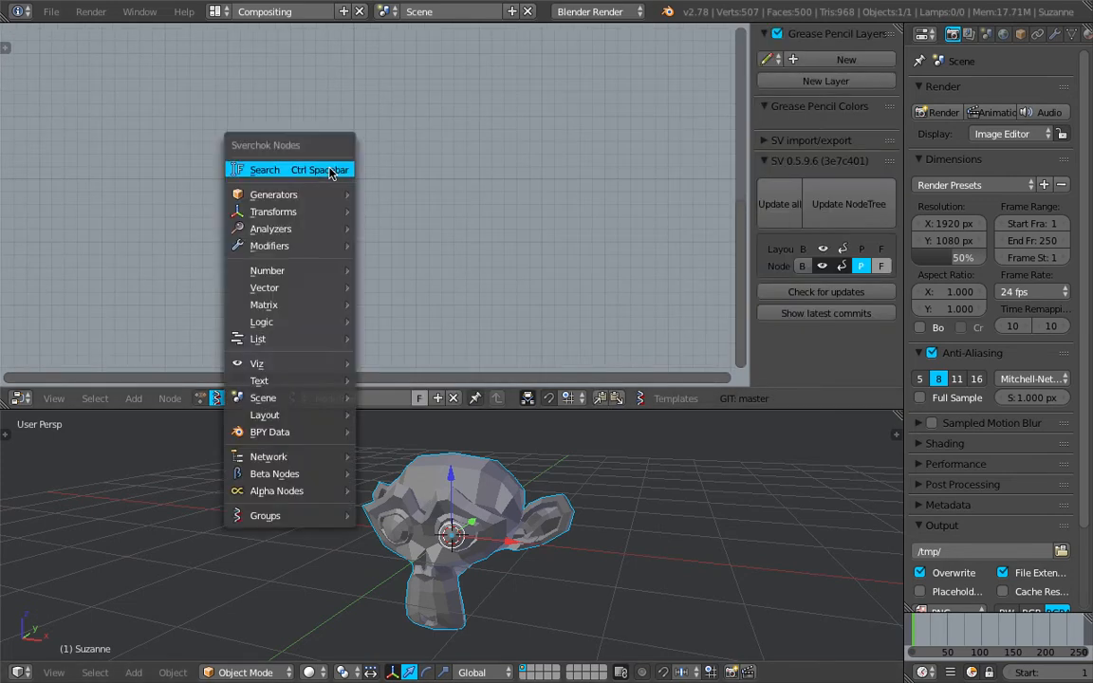
click(334, 171)
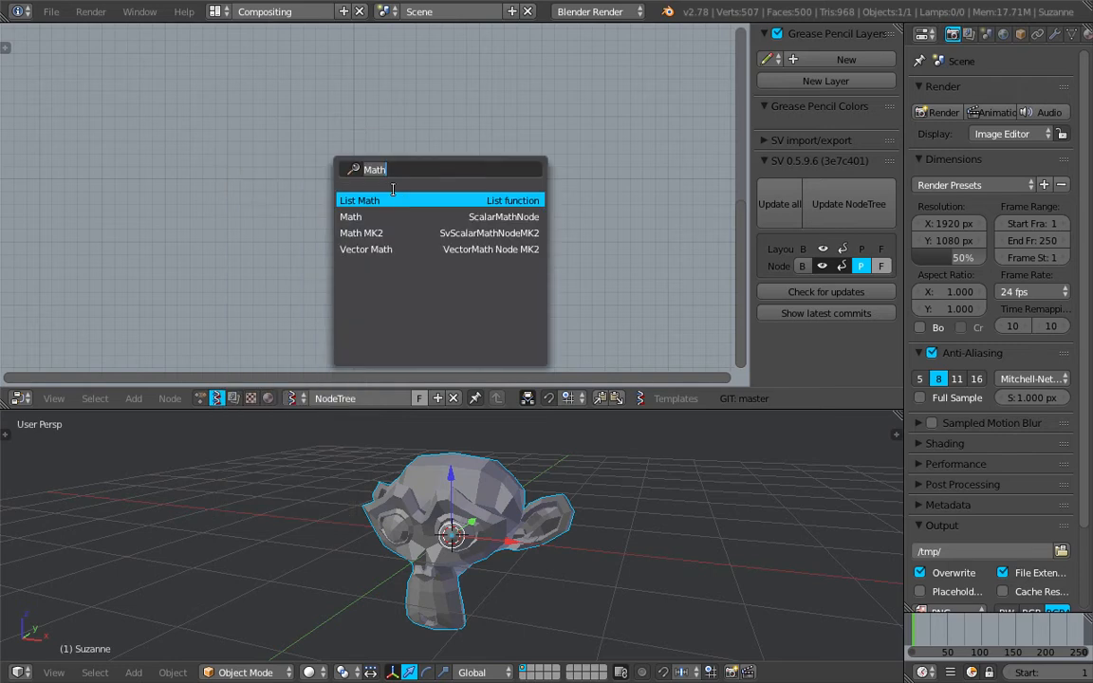
text(>)
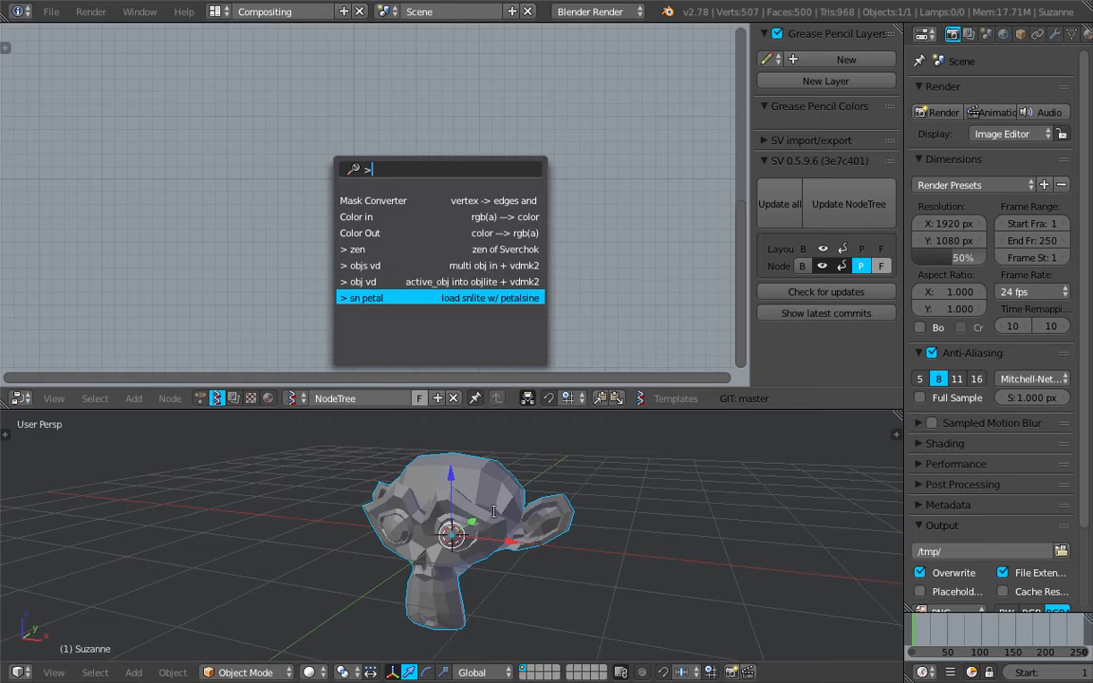
click(481, 285)
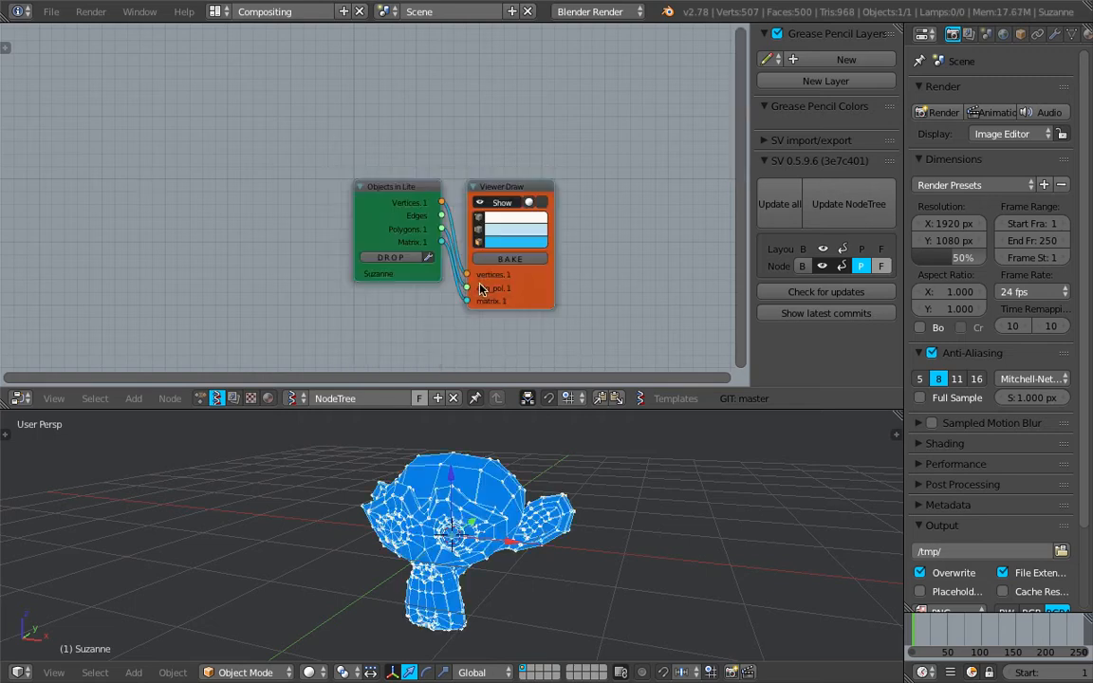
Spread the Objects in Lite and Viewer Draw nodes apart and hide the node editor's sidebar
drag(398, 187, 266, 160)
scroll(412, 256, up, 2)
mouse_move(487, 194)
mouse_down()
mouse_move(490, 166)
mouse_move(562, 135)
mouse_up()
key(n)
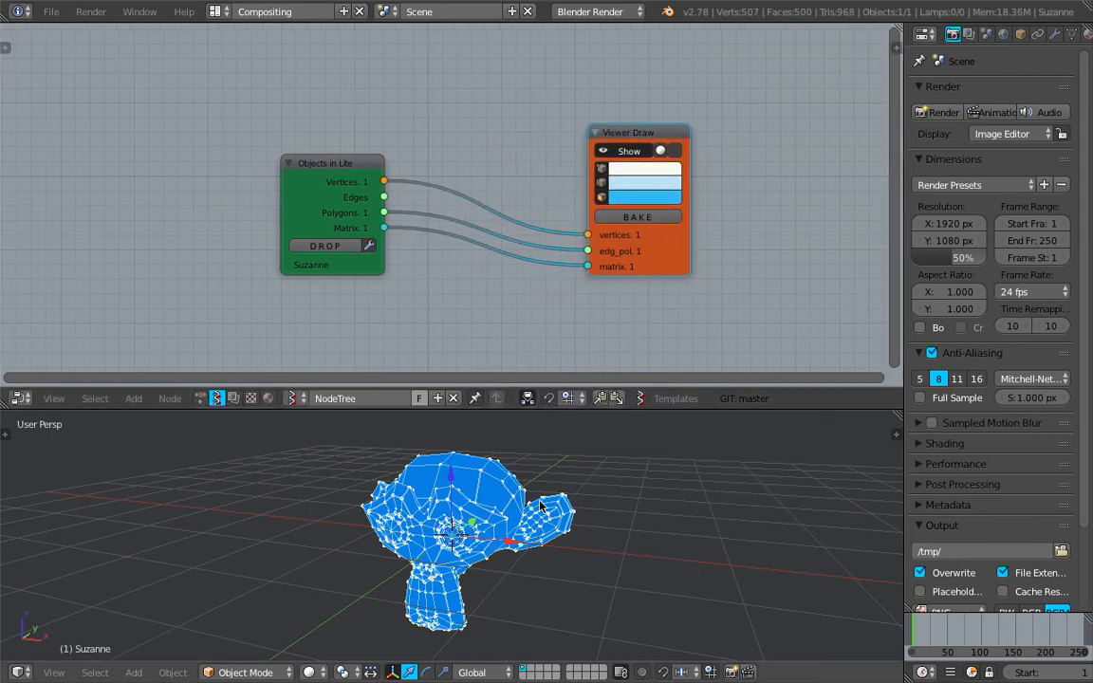
Move the Monkey object away from its Viewer Draw preview and widen the gap between the two nodes
right_drag(439, 528, 265, 517)
drag(322, 167, 245, 146)
drag(626, 137, 665, 110)
middle_drag(393, 127, 416, 164)
drag(296, 174, 266, 155)
middle_drag(261, 560, 318, 544)
right_drag(273, 537, 197, 532)
middle_drag(459, 510, 444, 476)
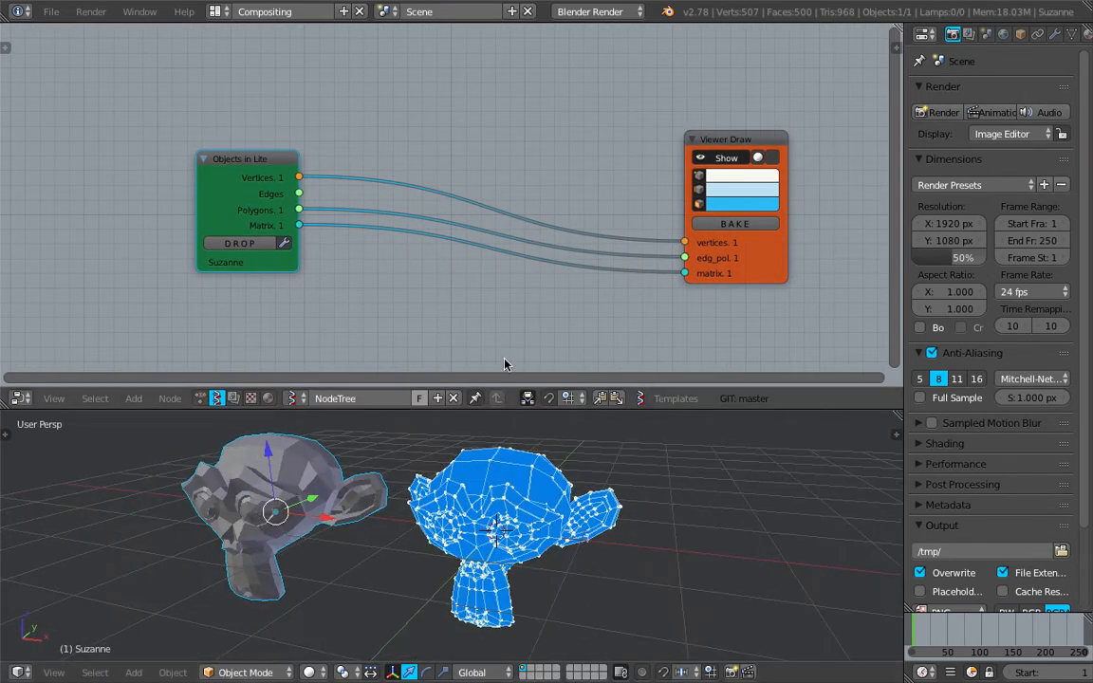
Insert a Randomize input vertices node into the vertices link between Objects in Lite and Viewer Draw
key(alt+space)
text(> obj vd)
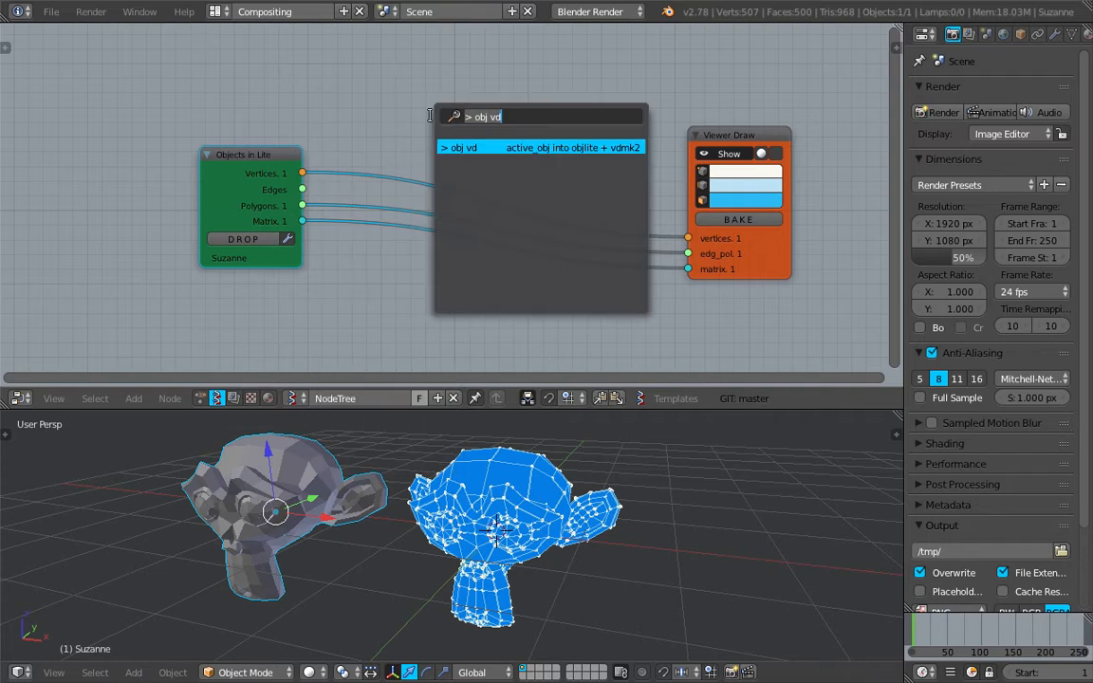
text(random)
key(Down)
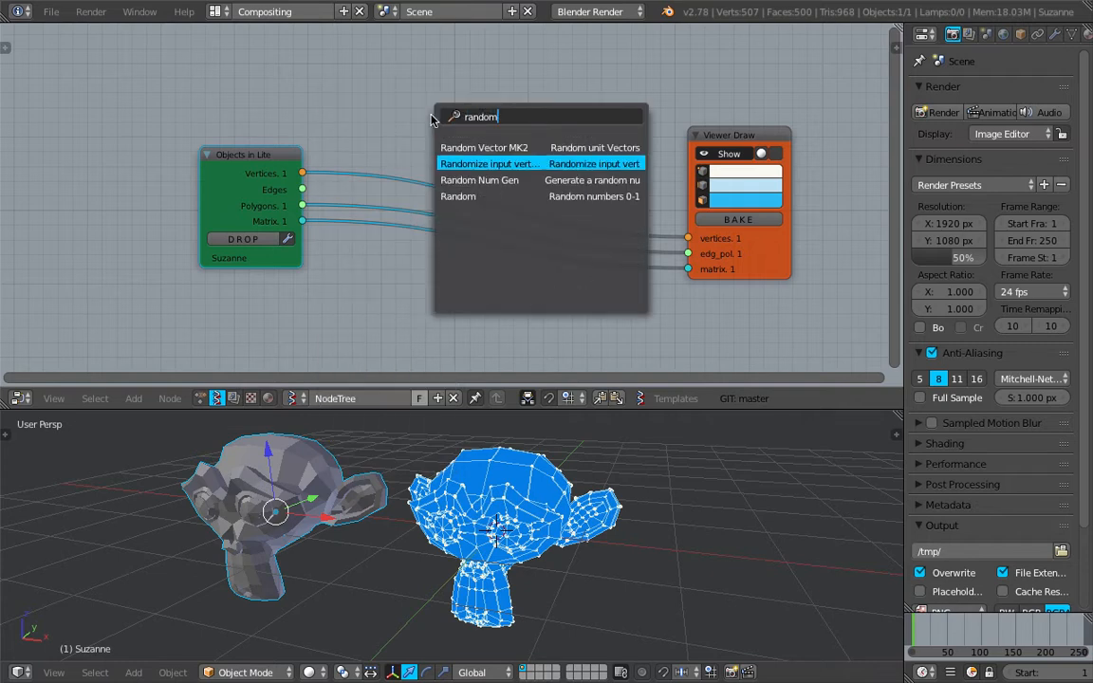
key(Return)
click(484, 99)
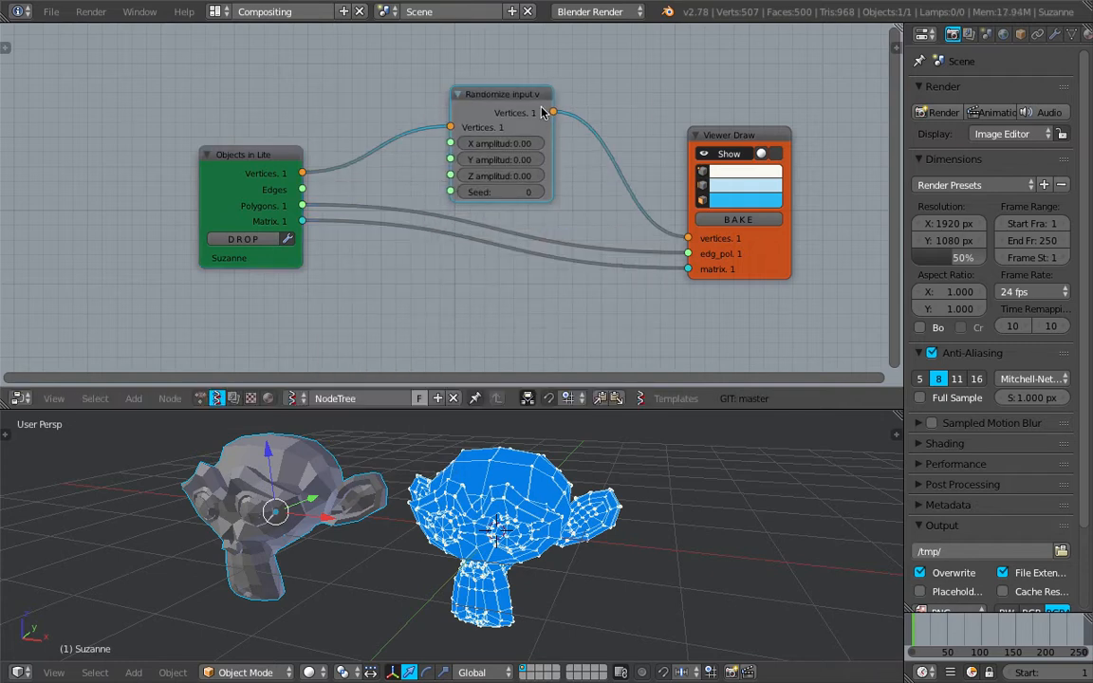
Try randomizing the vertices with X amplitude 0.03, Z amplitude 0.12 and seed 31, and delete the Randomize input vertices node
drag(552, 143, 607, 143)
drag(486, 159, 517, 159)
drag(499, 176, 474, 176)
middle_drag(531, 493, 517, 452)
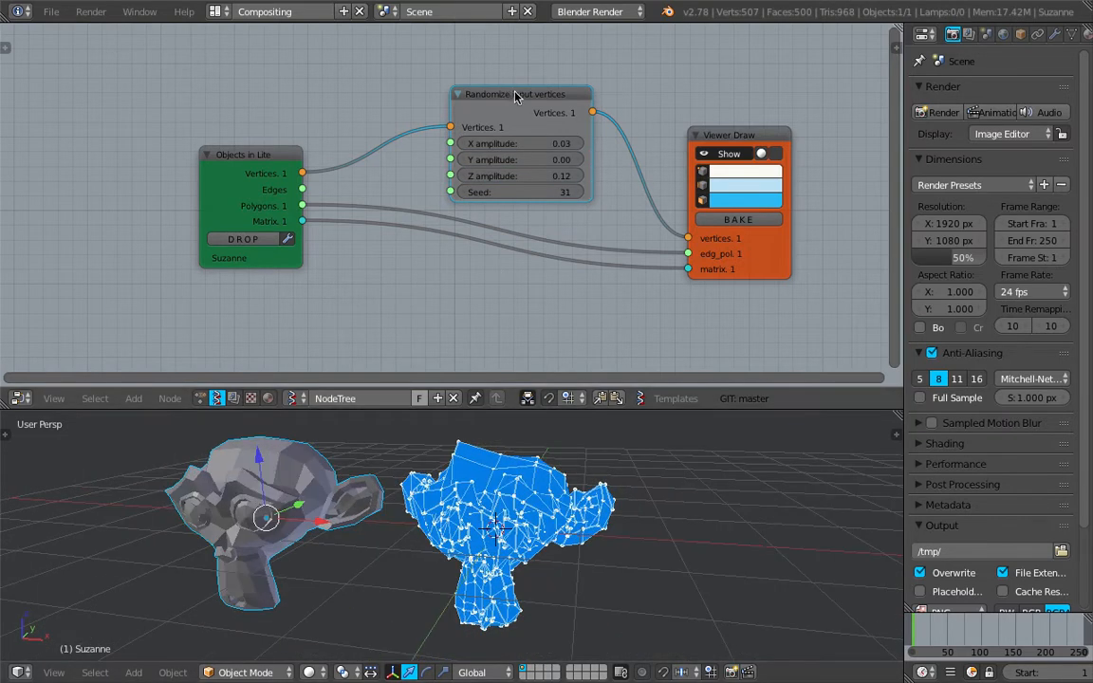
drag(512, 99, 497, 98)
key(x)
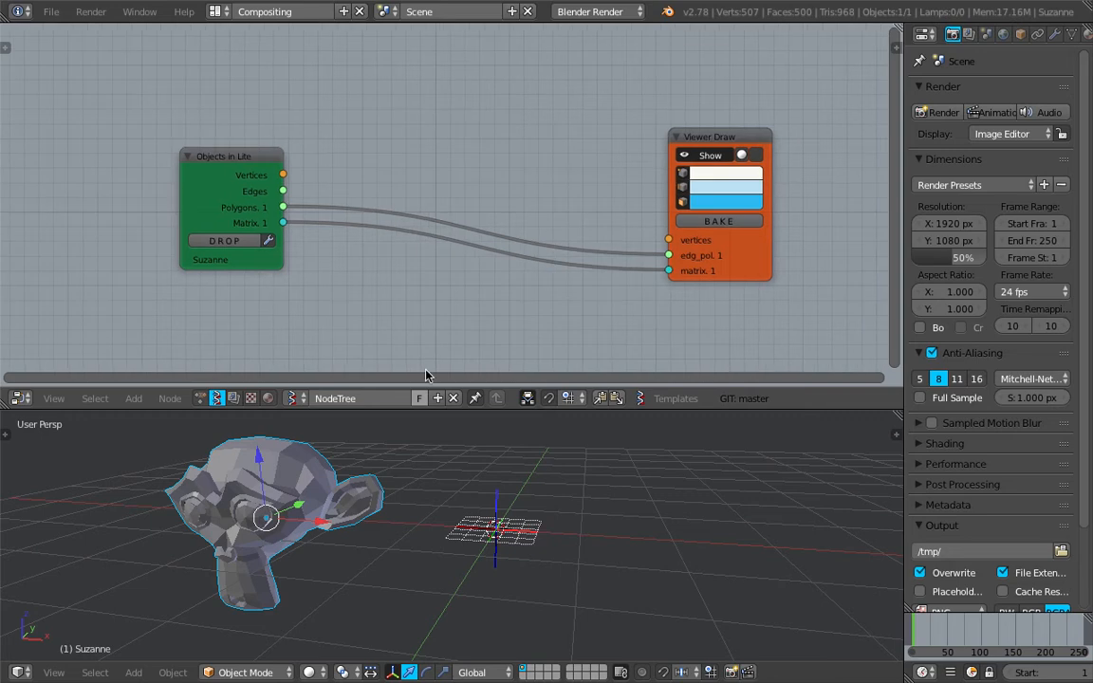
Save the Blender file to the Desktop as sv_vertex_displace_001
key(ctrl+s)
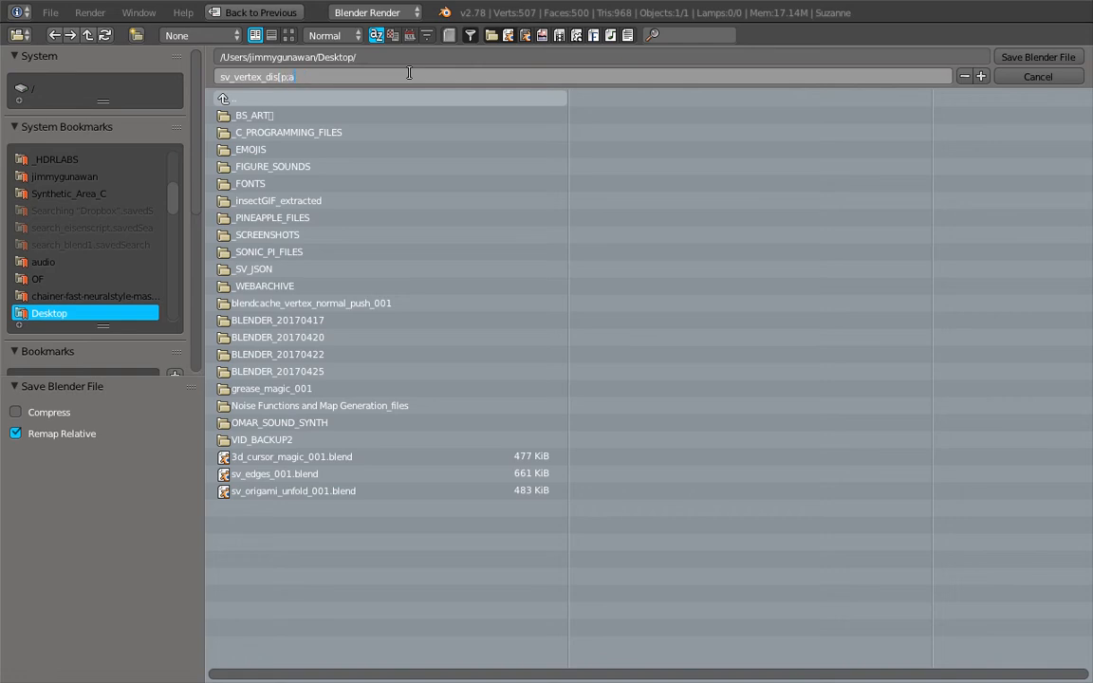
click(409, 73)
text(sv_vertex_displace_001)
key(Return)
click(1015, 57)
Space the two remaining nodes further apart and add a Calculate normals node between them
drag(729, 145, 780, 152)
drag(243, 148, 218, 150)
middle_drag(283, 165, 271, 157)
drag(747, 141, 756, 160)
key(space)
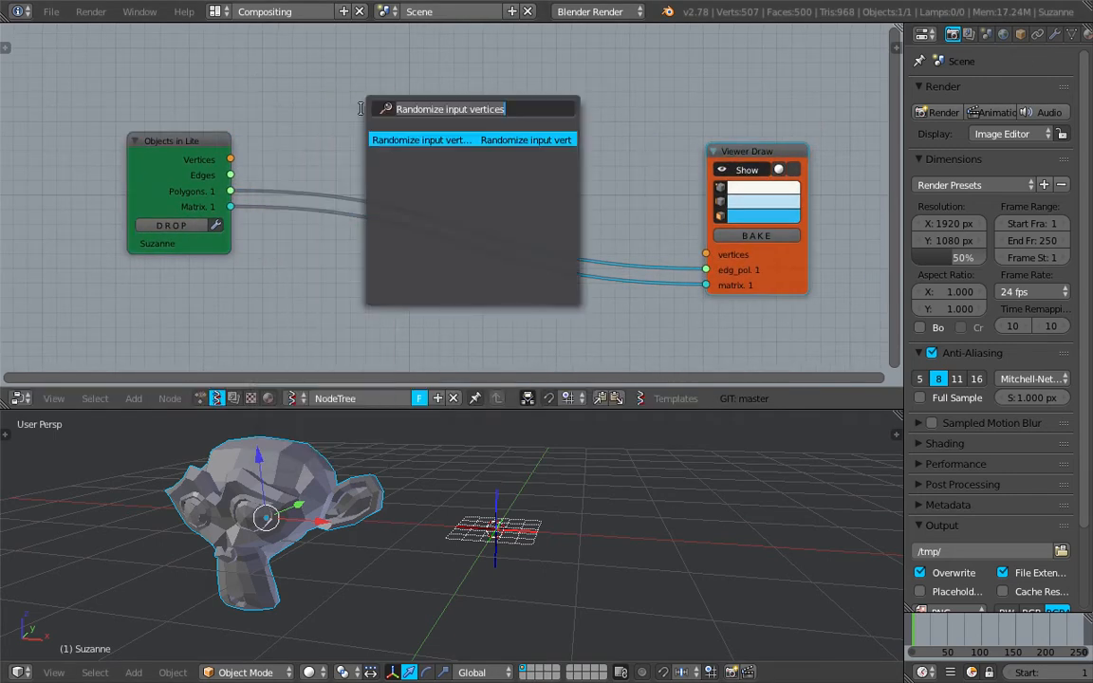
text(normal)
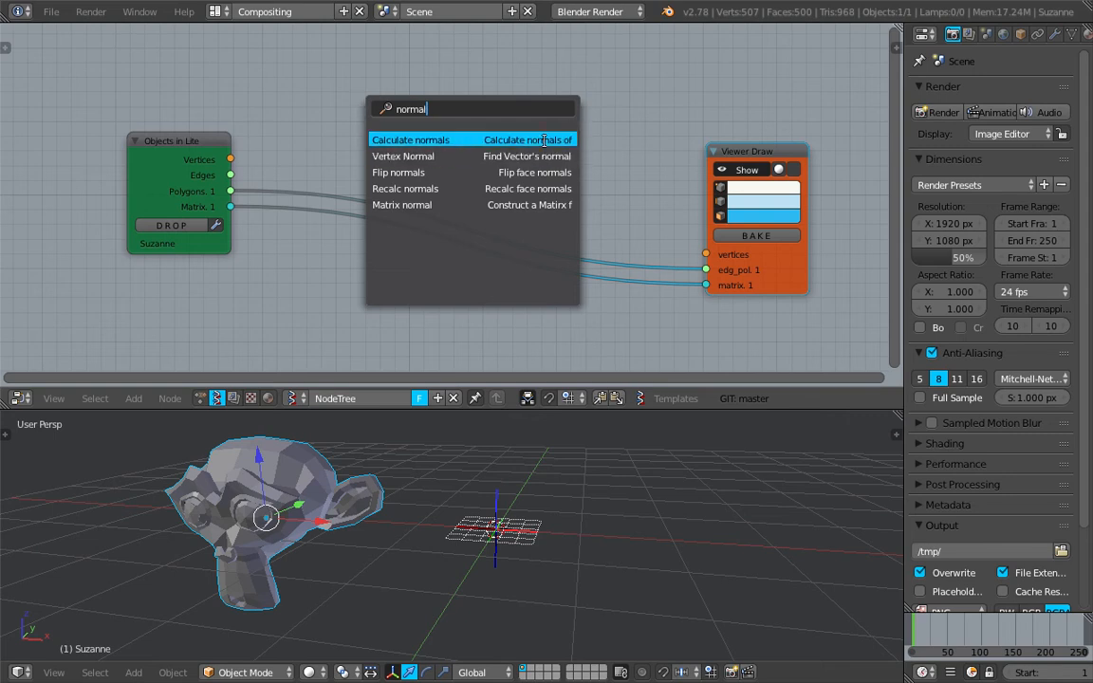
click(436, 140)
click(384, 81)
Connect the Vertices, Edges and Polygons outputs of Objects in Lite to the matching Calculate normals inputs
drag(232, 161, 380, 131)
drag(231, 175, 379, 163)
drag(397, 120, 352, 112)
mouse_move(438, 92)
mouse_down()
mouse_move(469, 92)
mouse_move(446, 104)
mouse_up()
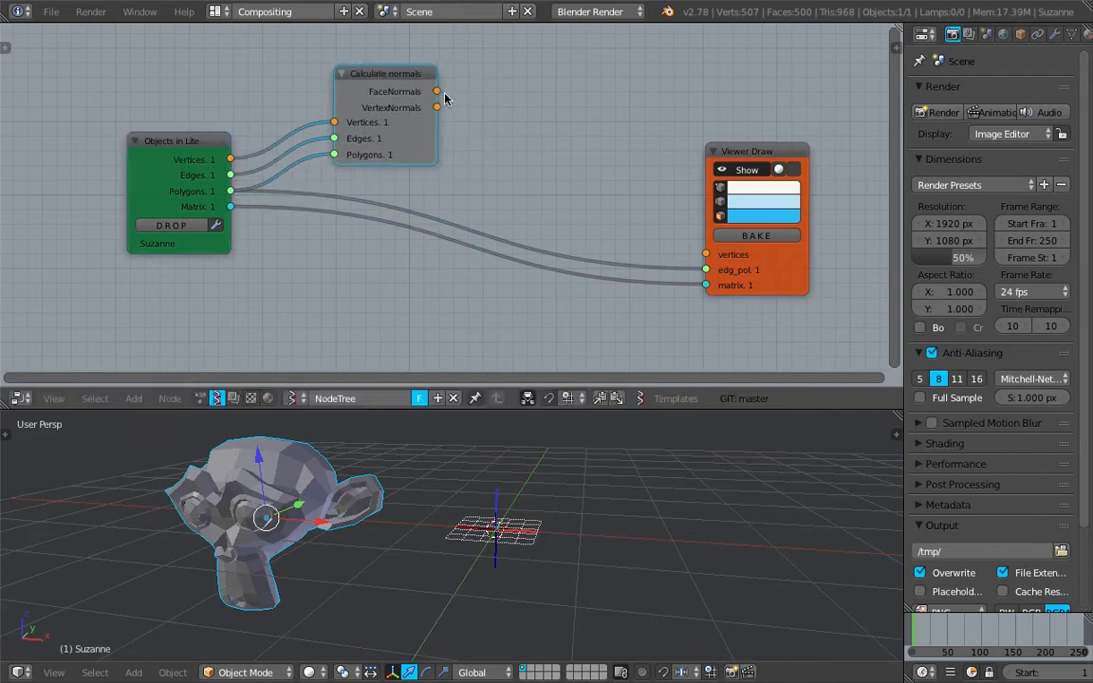
Add a Vector Math node before Viewer Draw and set its function to Add
middle_drag(556, 139, 532, 146)
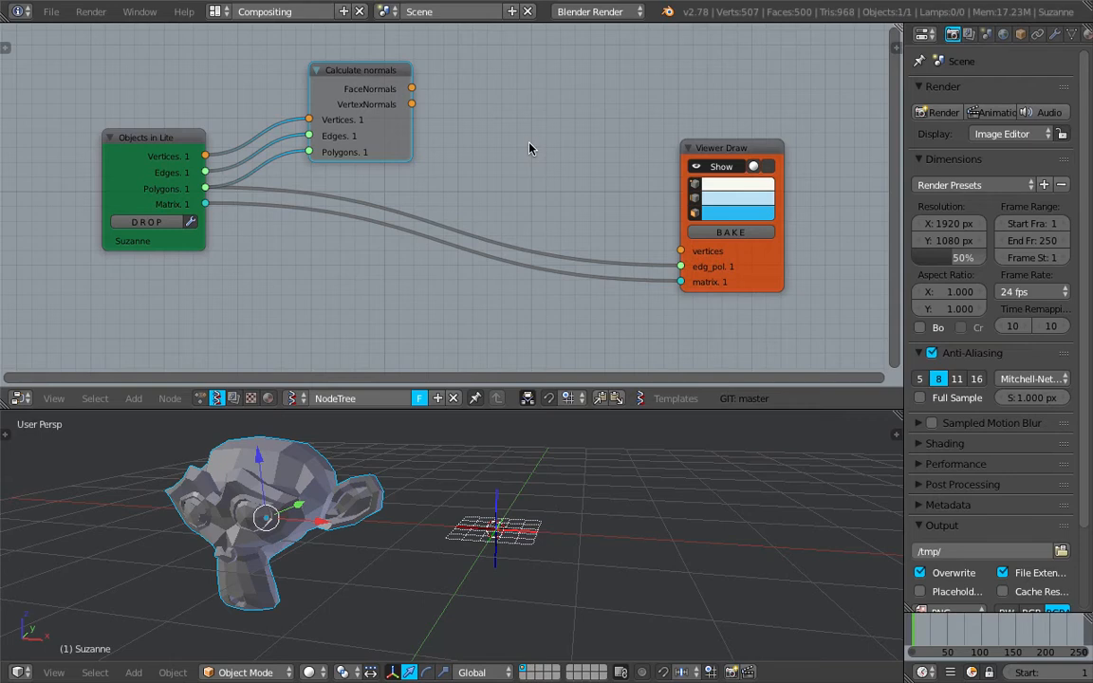
middle_drag(302, 456, 324, 482)
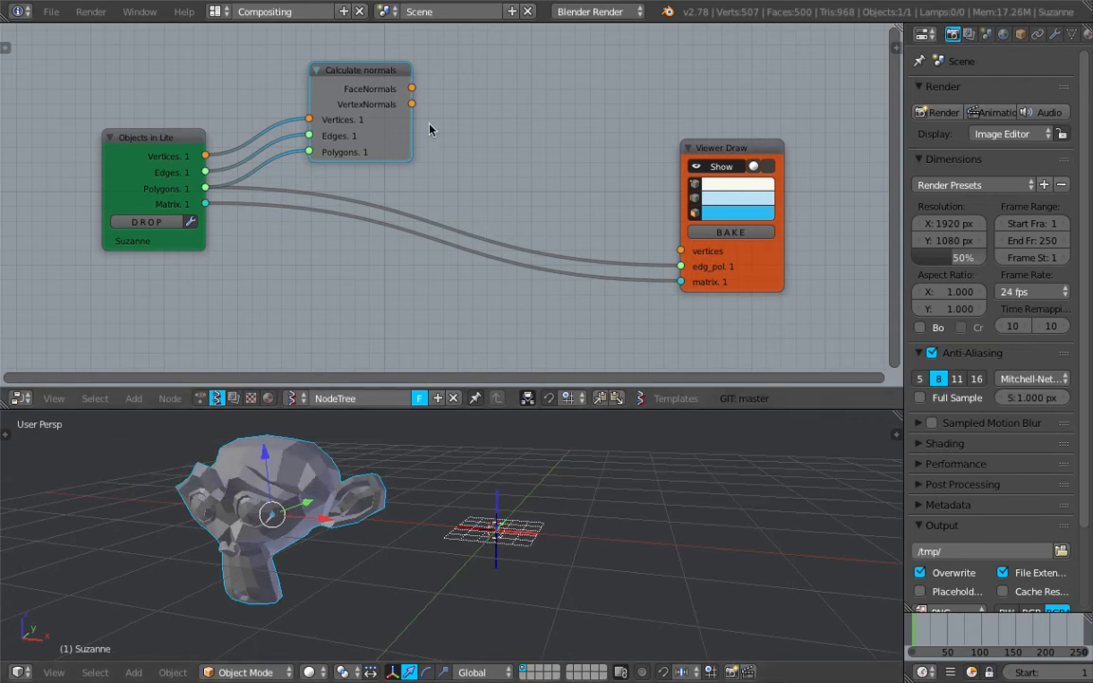
drag(712, 149, 731, 141)
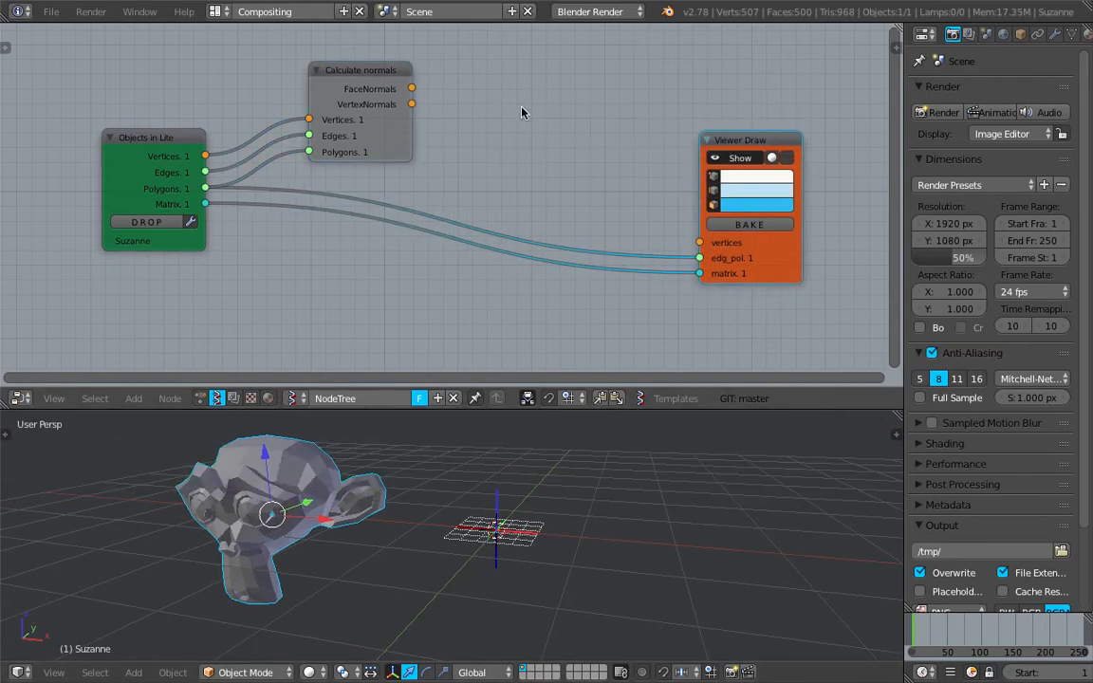
key(alt+space)
text(vector)
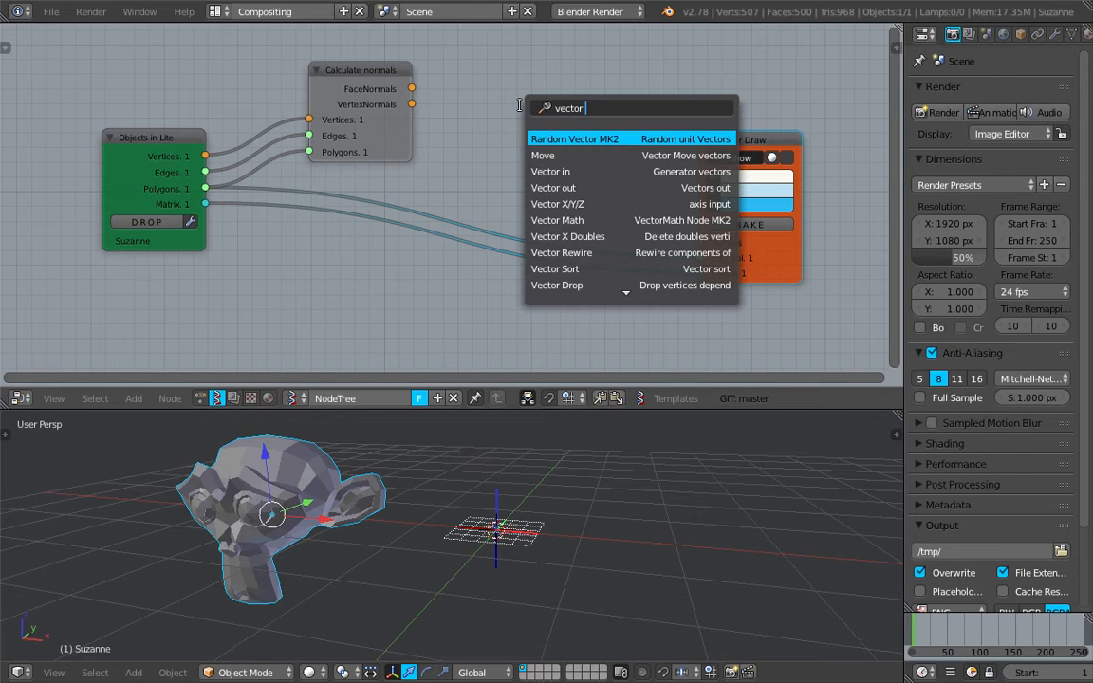
text( math)
key(Return)
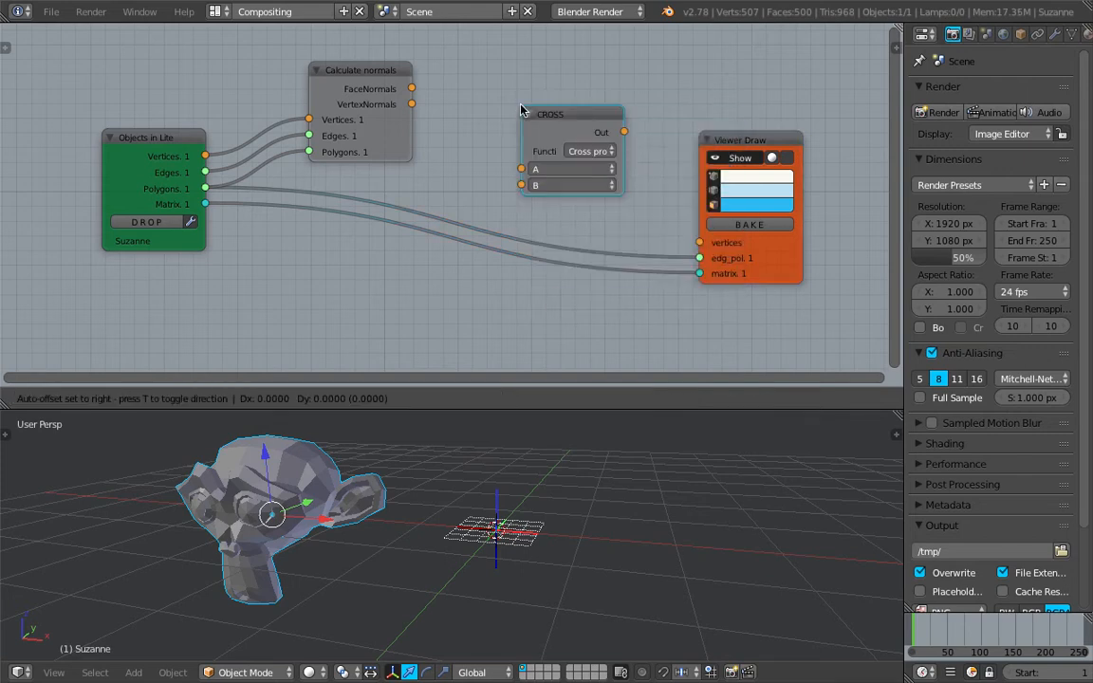
click(607, 142)
click(621, 139)
click(631, 190)
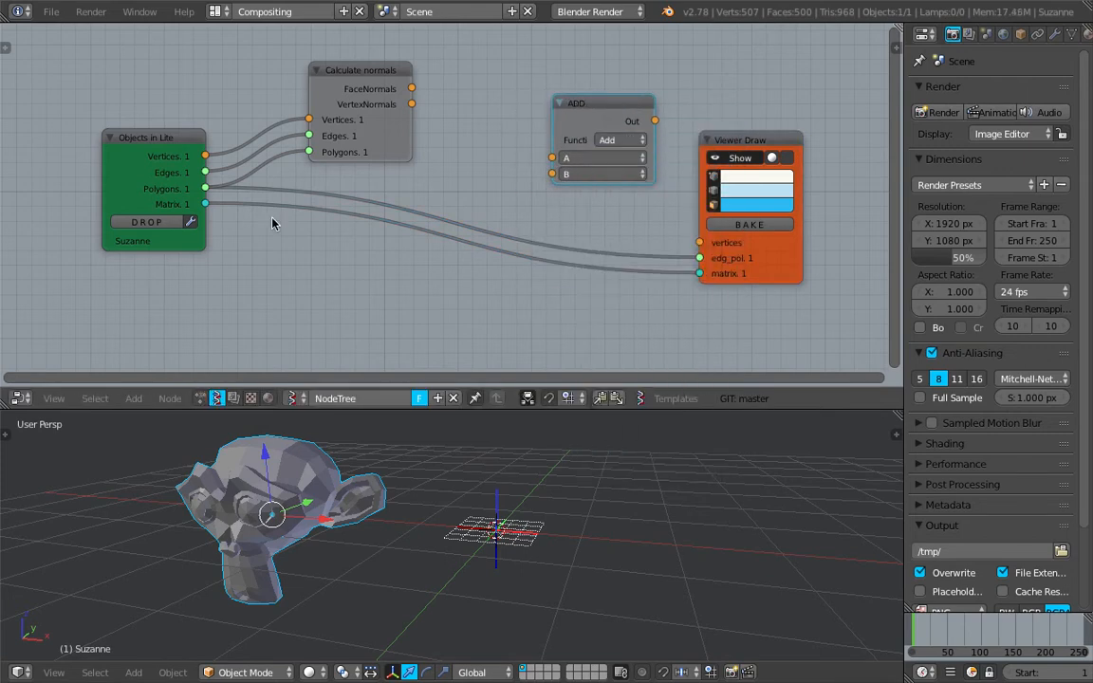
Connect the object's Vertices to ADD input A, VertexNormals to input B, and the ADD output to Viewer Draw's vertices
drag(206, 160, 264, 145)
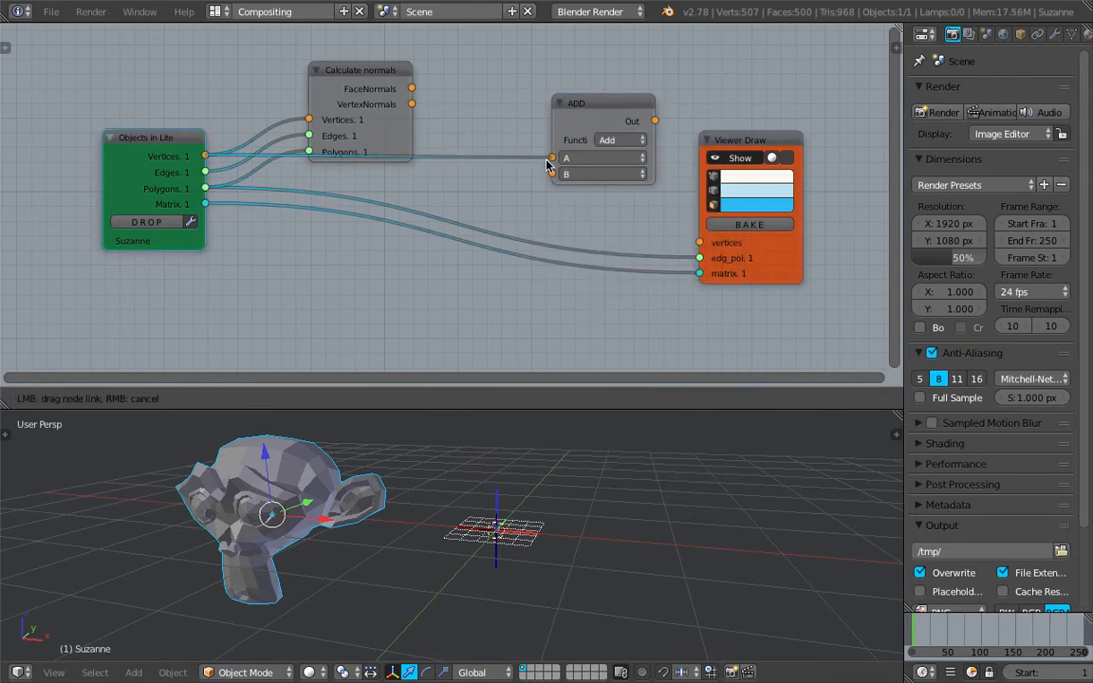
drag(547, 166, 550, 159)
drag(358, 75, 368, 61)
drag(419, 89, 472, 123)
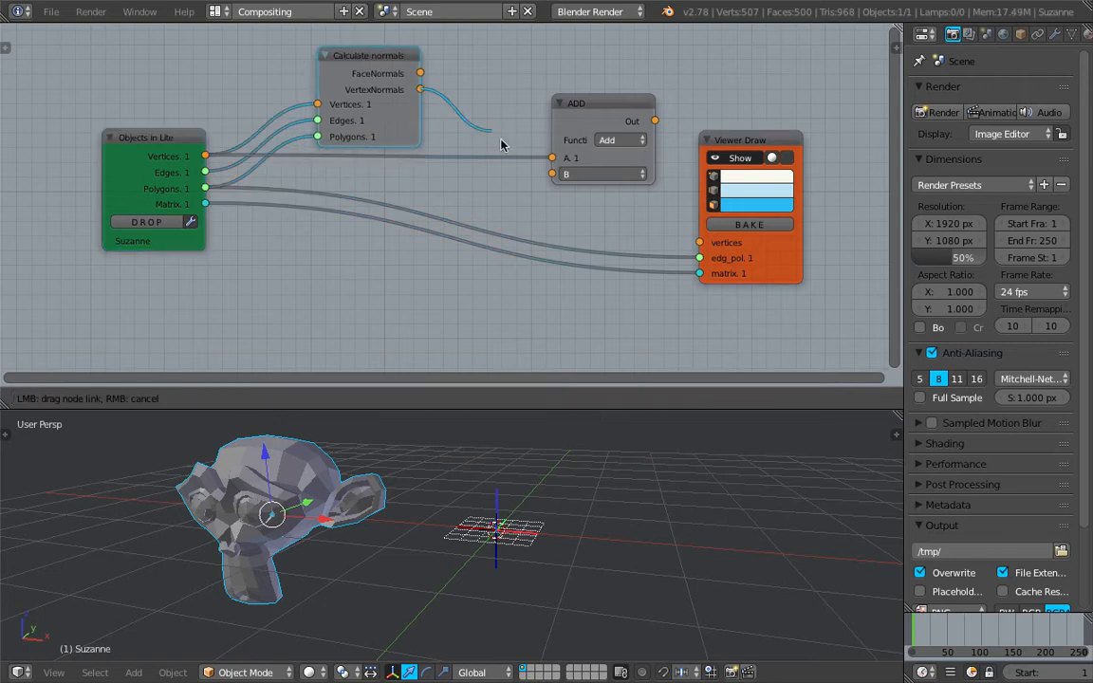
drag(554, 175, 553, 174)
drag(654, 120, 655, 122)
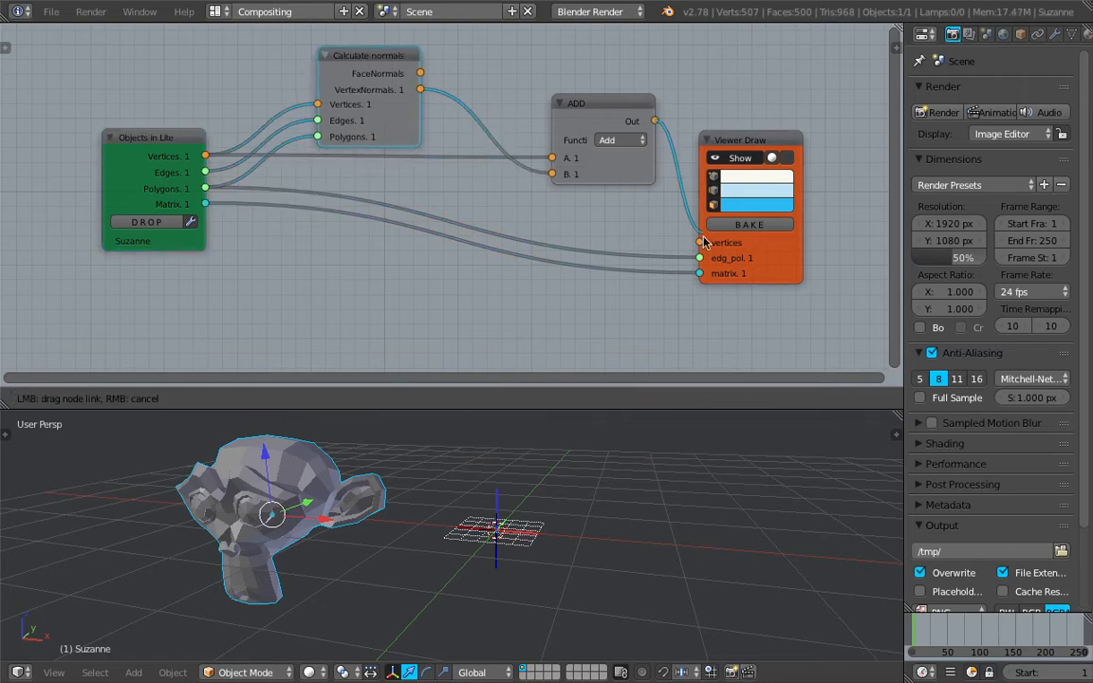
drag(703, 242, 701, 242)
Reposition the ADD and Viewer Draw nodes with more space around them and save over the existing file
drag(607, 103, 645, 102)
drag(763, 141, 807, 133)
scroll(570, 533, down, 3)
middle_drag(570, 533, 596, 508)
key(ctrl+s)
click(596, 508)
drag(640, 129, 666, 142)
key(ctrl+s)
click(666, 142)
Move Calculate normals further from the ADD node to make room along the VertexNormals link, and save the file
drag(371, 79, 400, 62)
middle_drag(400, 62, 358, 118)
scroll(357, 114, up, 2)
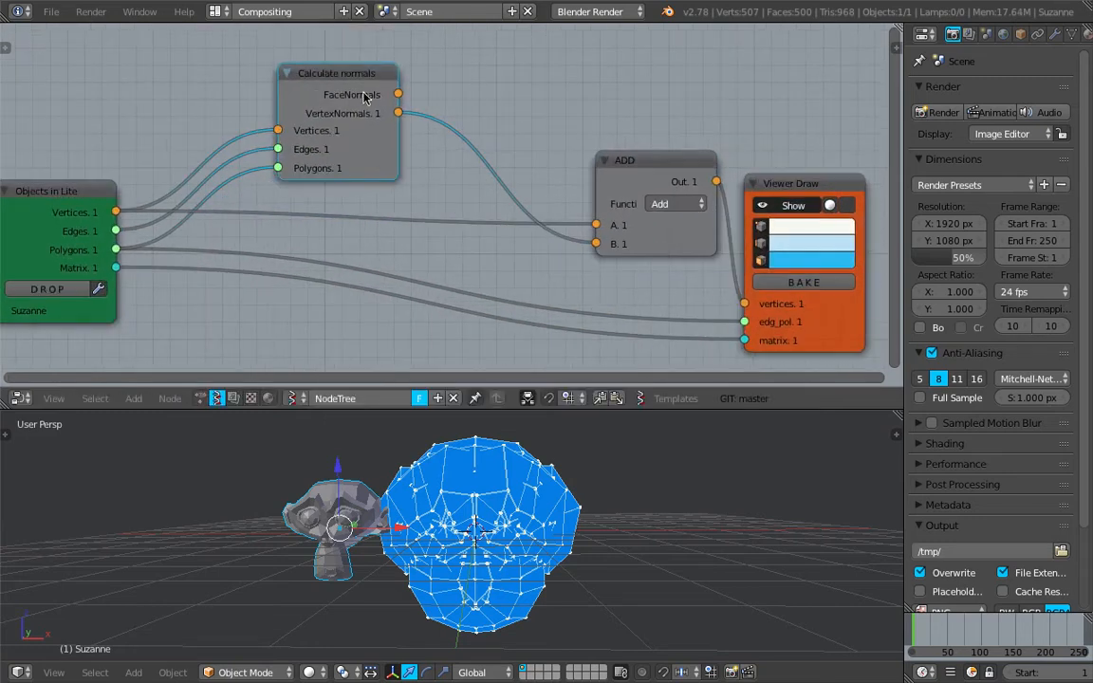
drag(363, 98, 338, 91)
drag(783, 188, 804, 198)
drag(661, 159, 660, 140)
key(ctrl+s)
click(579, 176)
middle_drag(475, 120, 469, 118)
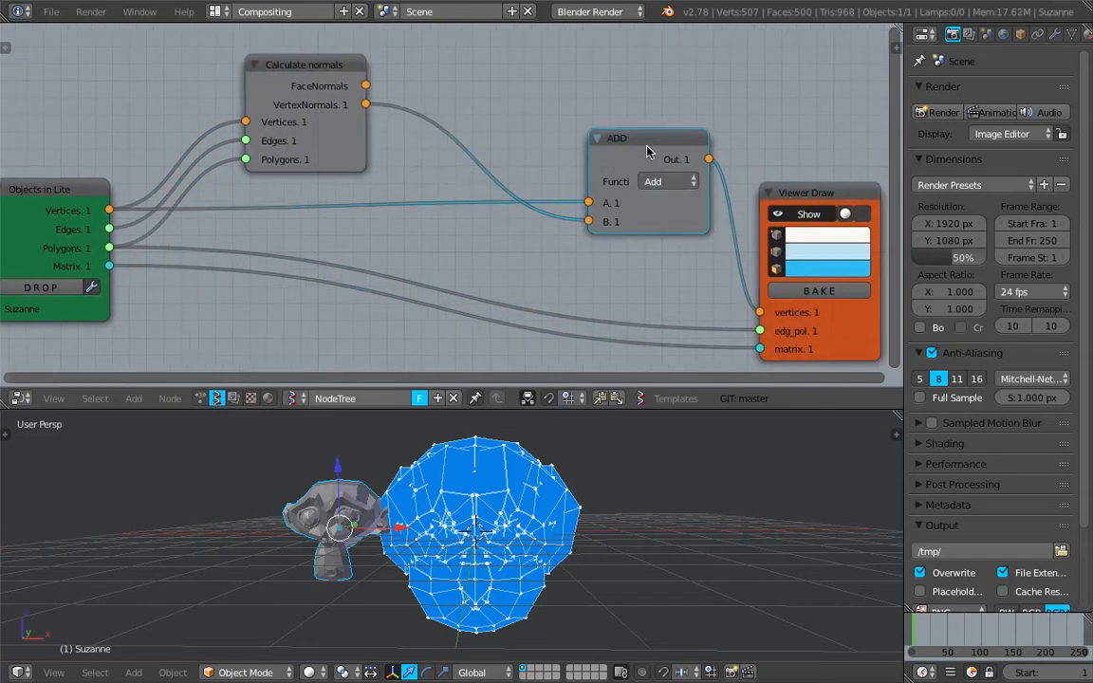
Duplicate the ADD node above the original and set the copy's function to Multiply Scalar
key(shift+d)
click(567, 59)
click(574, 95)
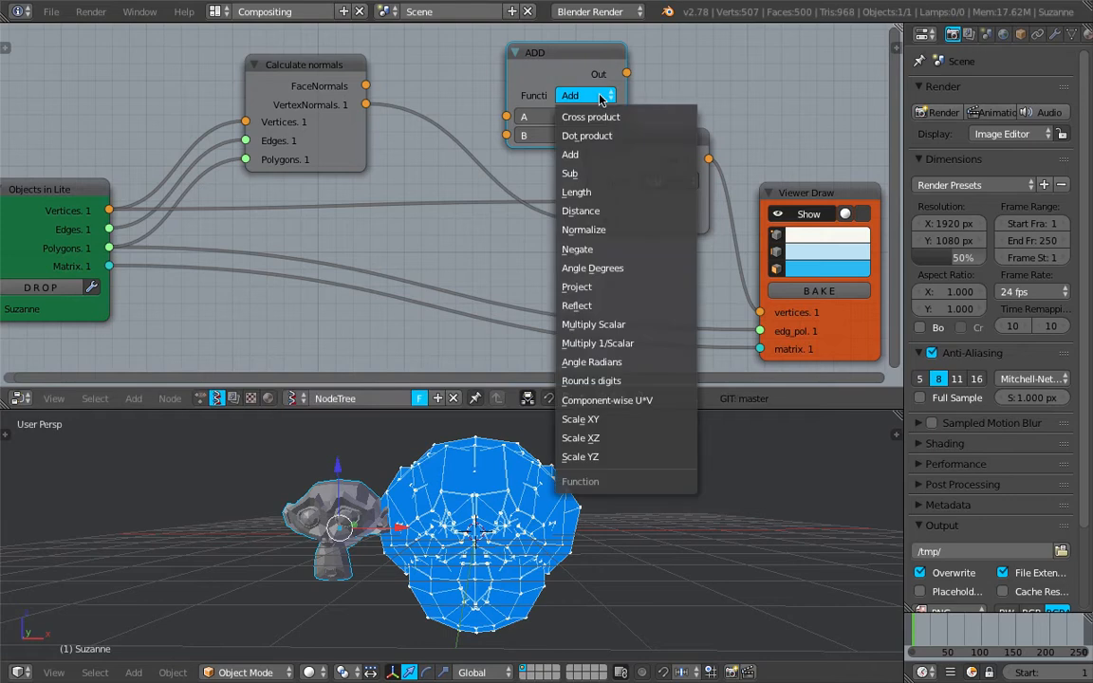
click(619, 324)
Insert the Multiply Scalar node between VertexNormals and ADD input B, and set its amount to 0.10
drag(563, 67, 515, 80)
mouse_move(526, 149)
mouse_down()
mouse_move(468, 149)
mouse_move(483, 148)
mouse_up()
middle_drag(541, 130, 645, 83)
drag(161, 169, 113, 204)
scroll(238, 192, down, 3)
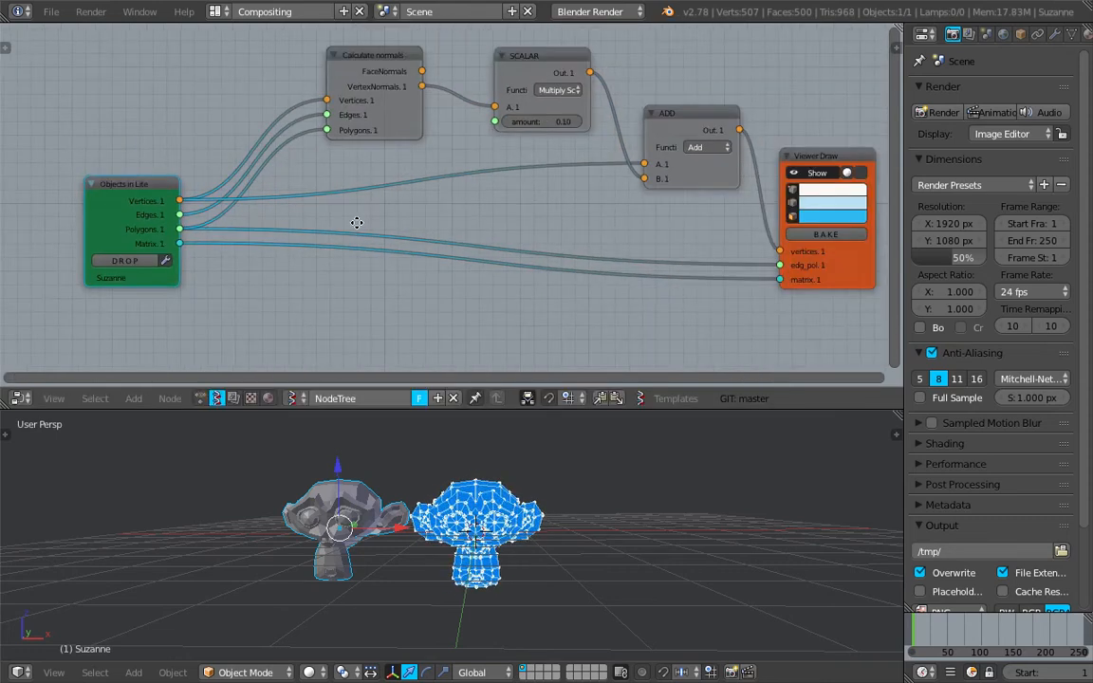
Rearrange the node layout by lowering the Objects in Lite node, and save over the existing file
middle_drag(621, 163, 492, 163)
drag(553, 131, 561, 117)
drag(693, 161, 716, 187)
middle_drag(469, 203, 521, 166)
drag(70, 161, 78, 207)
key(ctrl+s)
click(79, 209)
Shift Viewer Draw further from the ADD node, nudge Objects in Lite slightly lower, and save the file again
drag(760, 148, 797, 147)
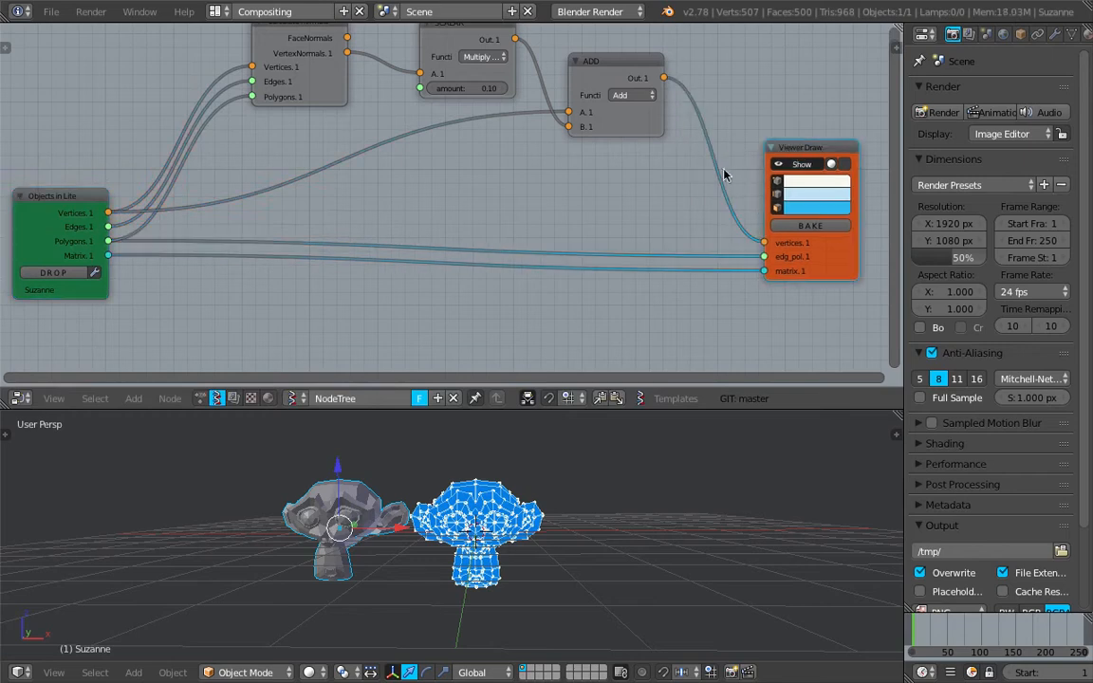
scroll(593, 229, down, 1)
middle_drag(588, 231, 583, 231)
drag(769, 149, 790, 148)
key(ctrl+s)
click(759, 164)
middle_drag(580, 246, 574, 228)
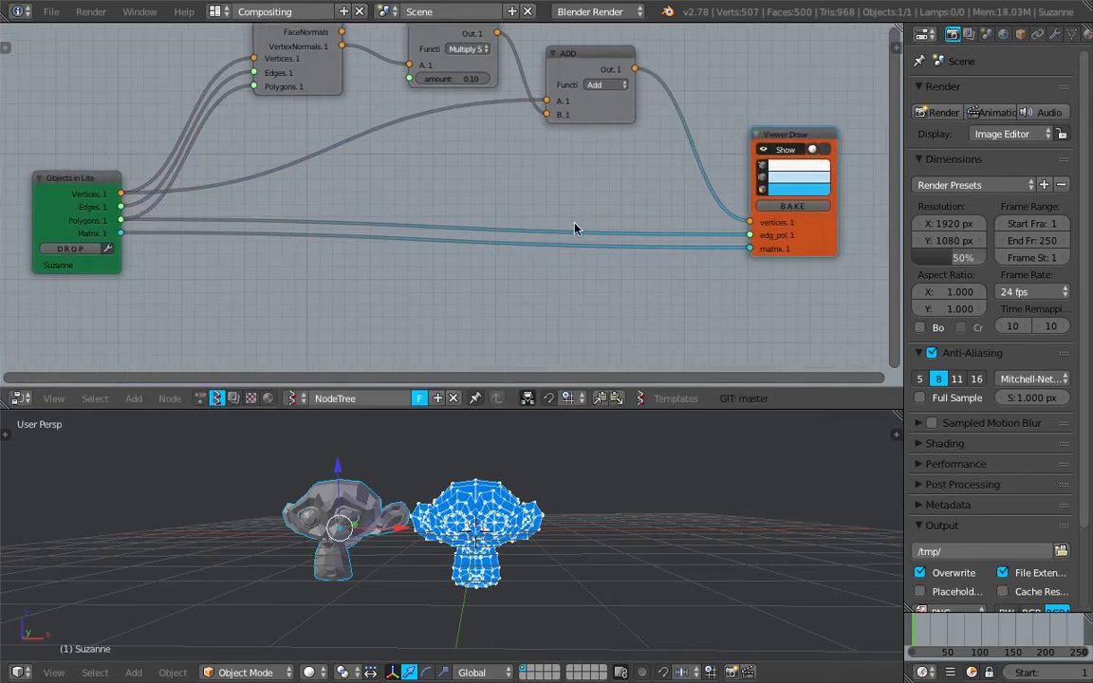
drag(92, 197, 88, 210)
key(ctrl+s)
click(149, 210)
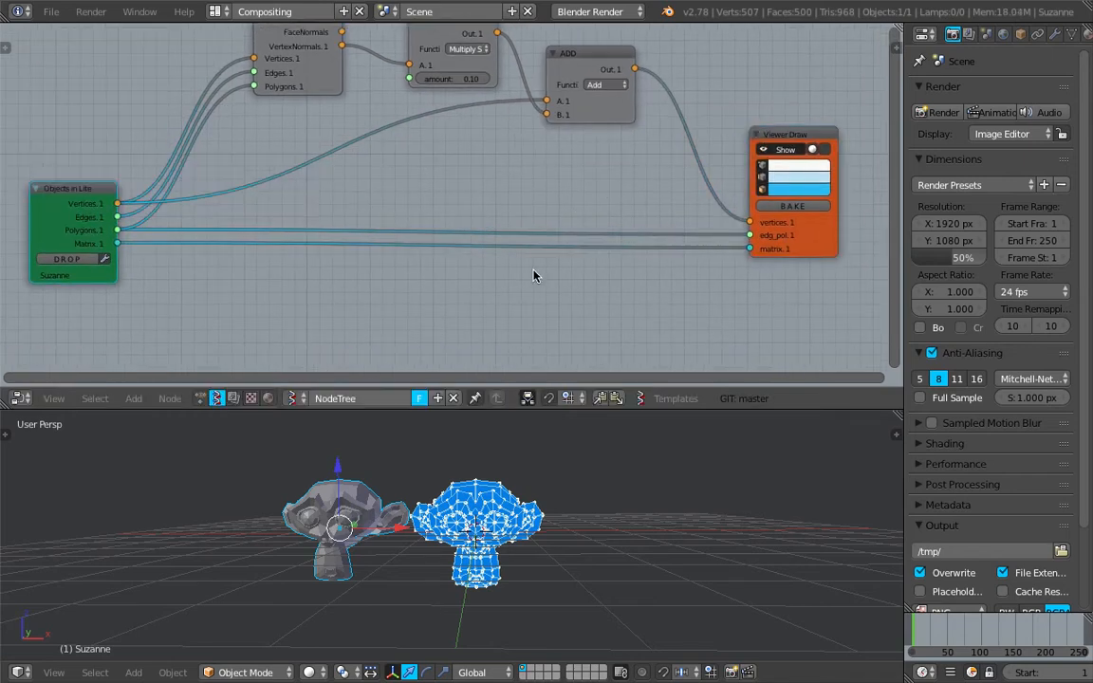
Add a Move node to the node tree below the ADD node
key(shift+a)
click(533, 271)
key(Return)
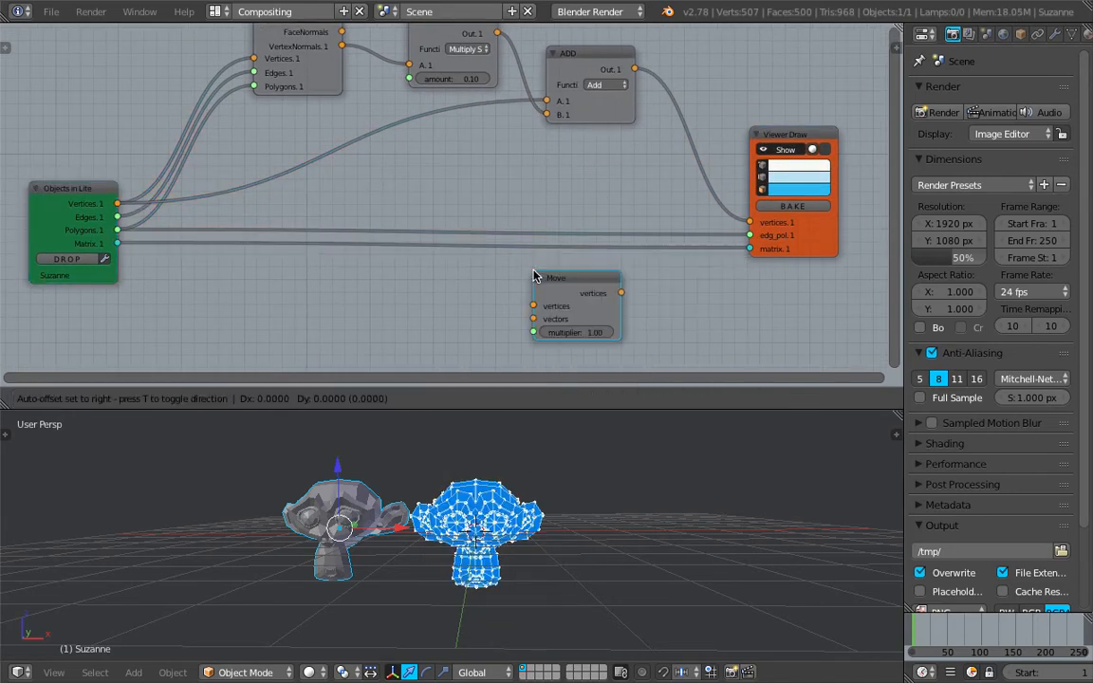
click(535, 142)
Rearrange the Calculate normals, Multiply Scalar and ADD nodes into a clearer layout above the Move node
scroll(537, 143, up, 1)
scroll(531, 143, down, 2)
middle_drag(524, 141, 531, 181)
click(572, 107)
drag(461, 59, 450, 38)
drag(355, 92, 336, 64)
drag(421, 68, 420, 49)
drag(597, 122, 619, 107)
middle_drag(567, 156, 564, 187)
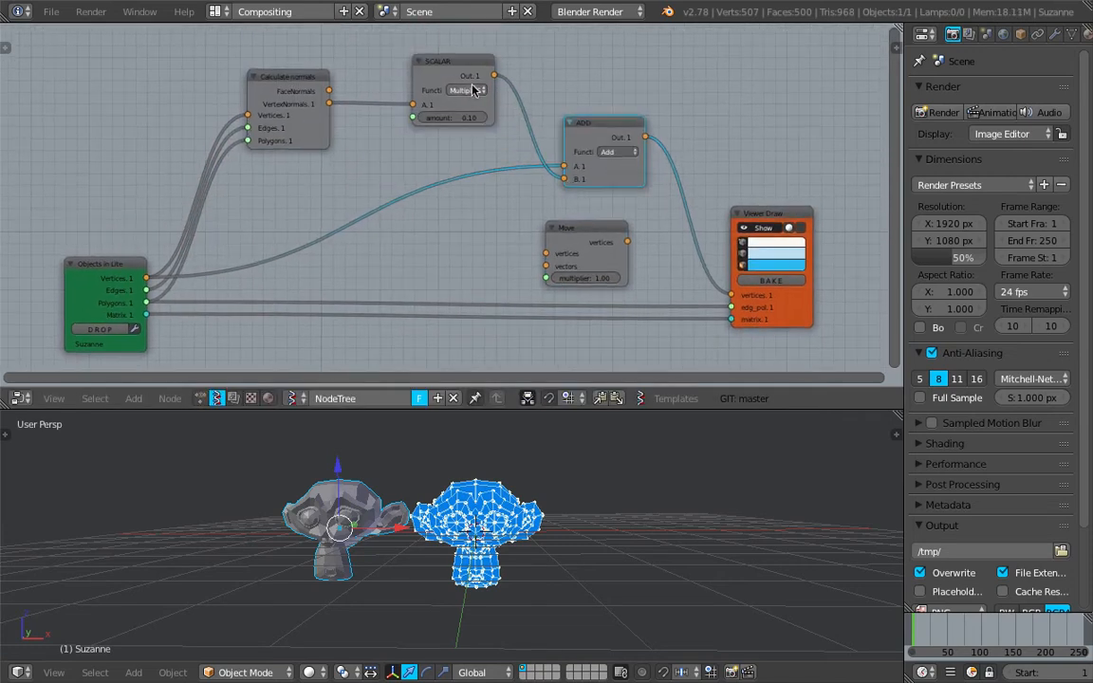
drag(296, 73, 287, 63)
drag(472, 74, 459, 74)
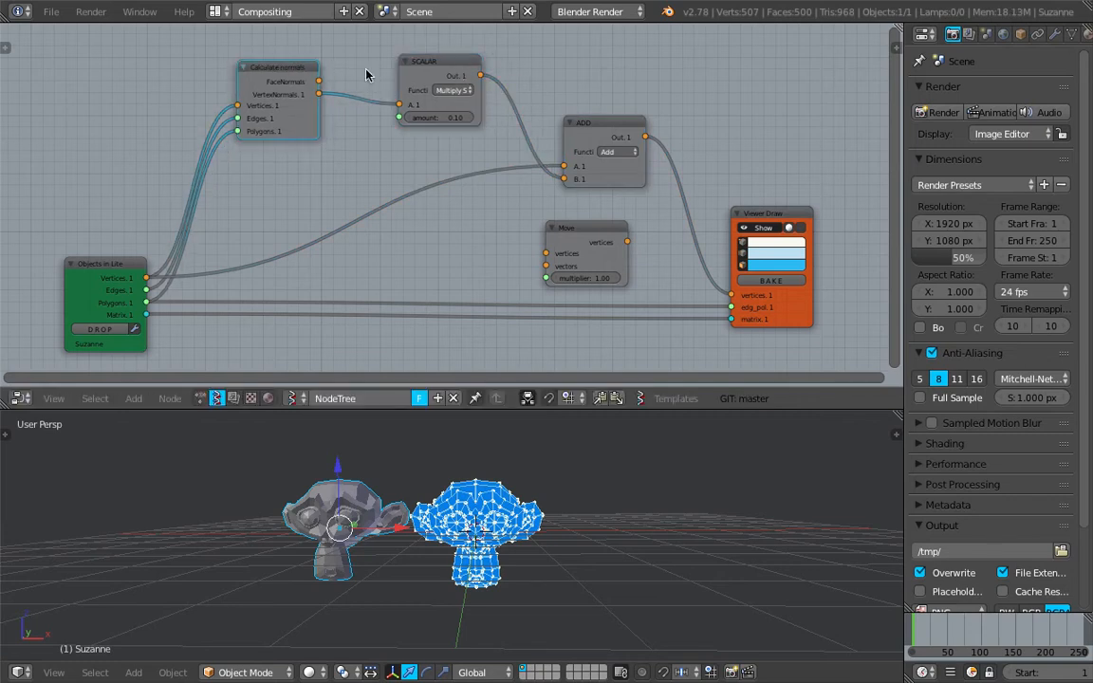
Enclose the Calculate normals, Multiply Scalar and ADD nodes in a frame
key(ctrl+j)
key(g)
click(556, 44)
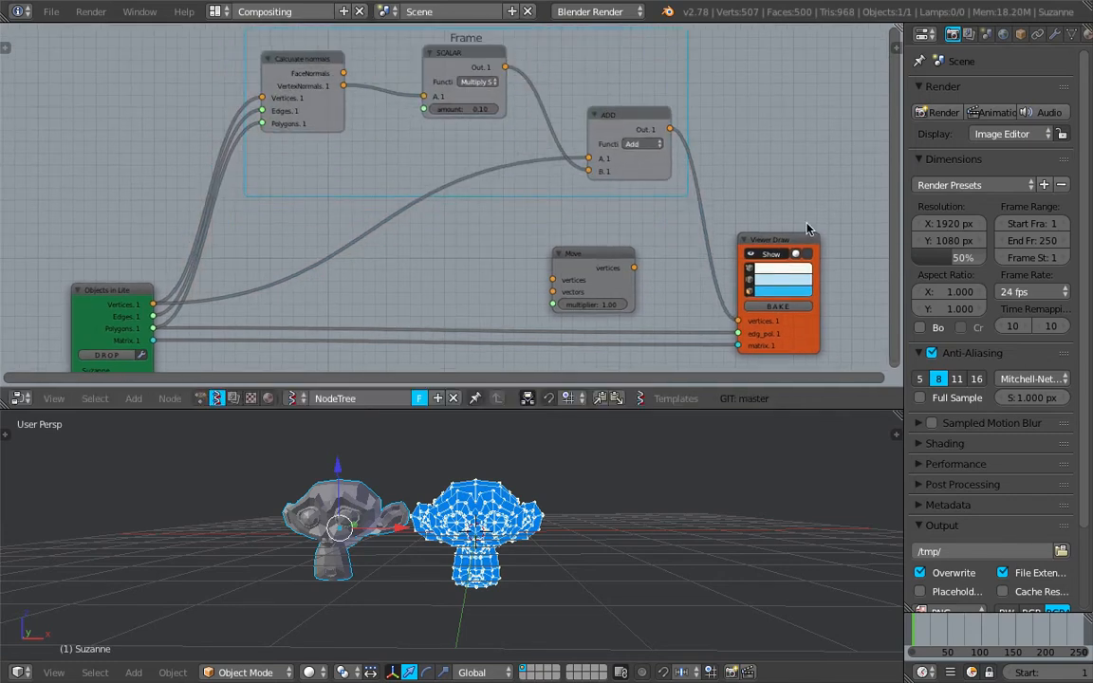
middle_drag(662, 78, 664, 102)
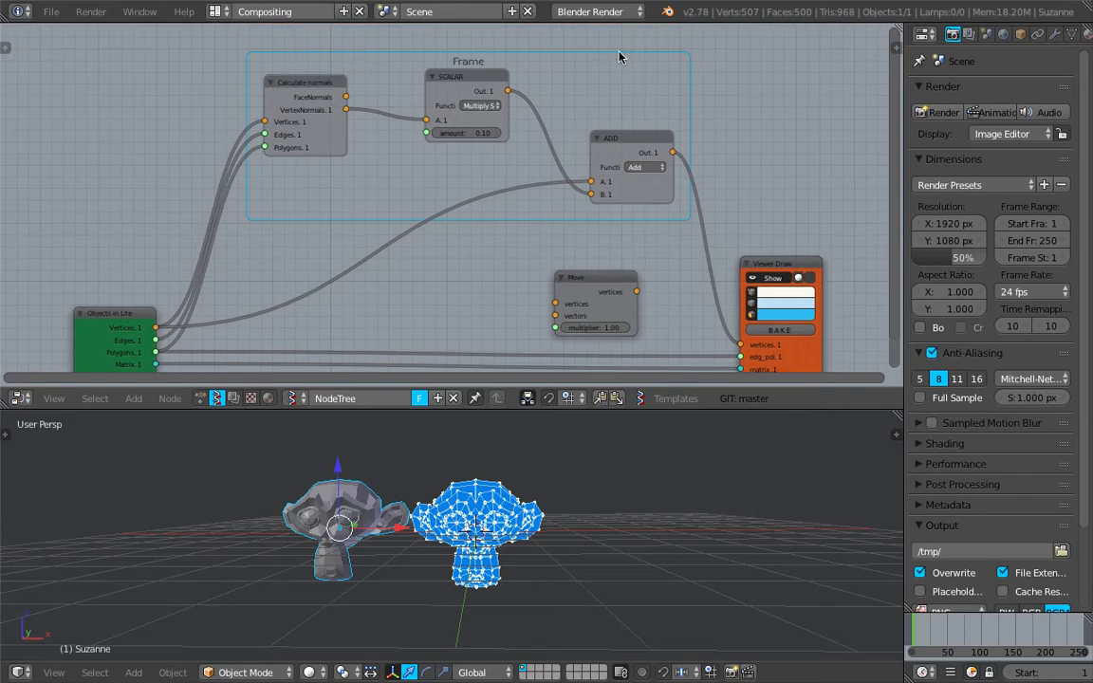
Enable a custom color for the frame and set it to pink
click(894, 42)
click(777, 149)
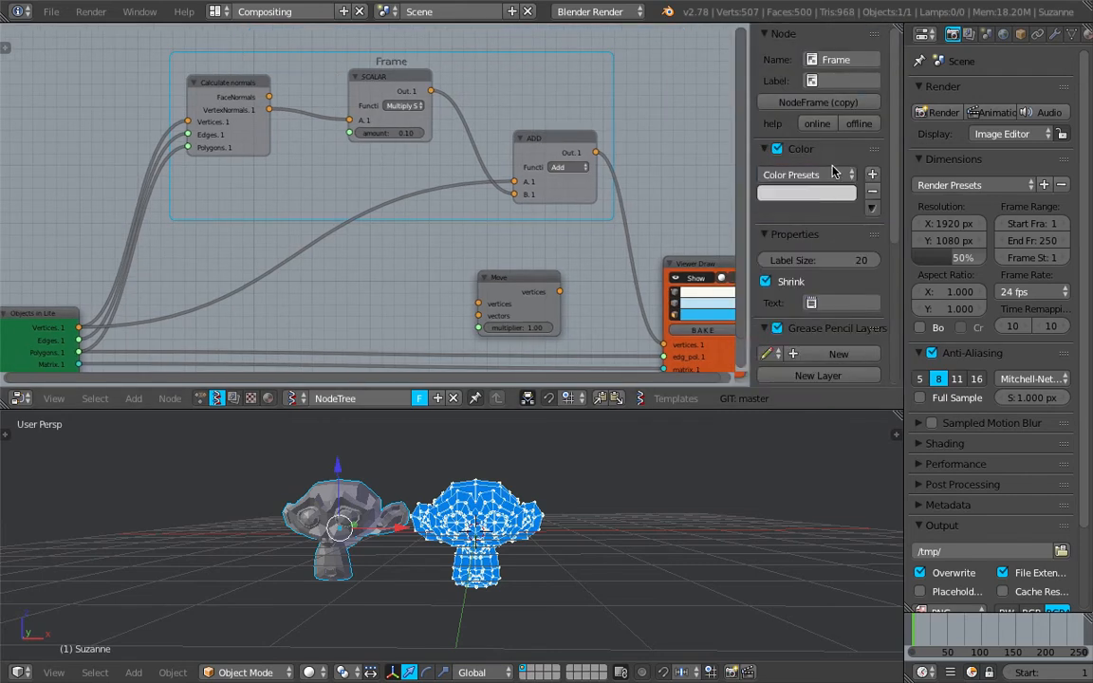
click(828, 194)
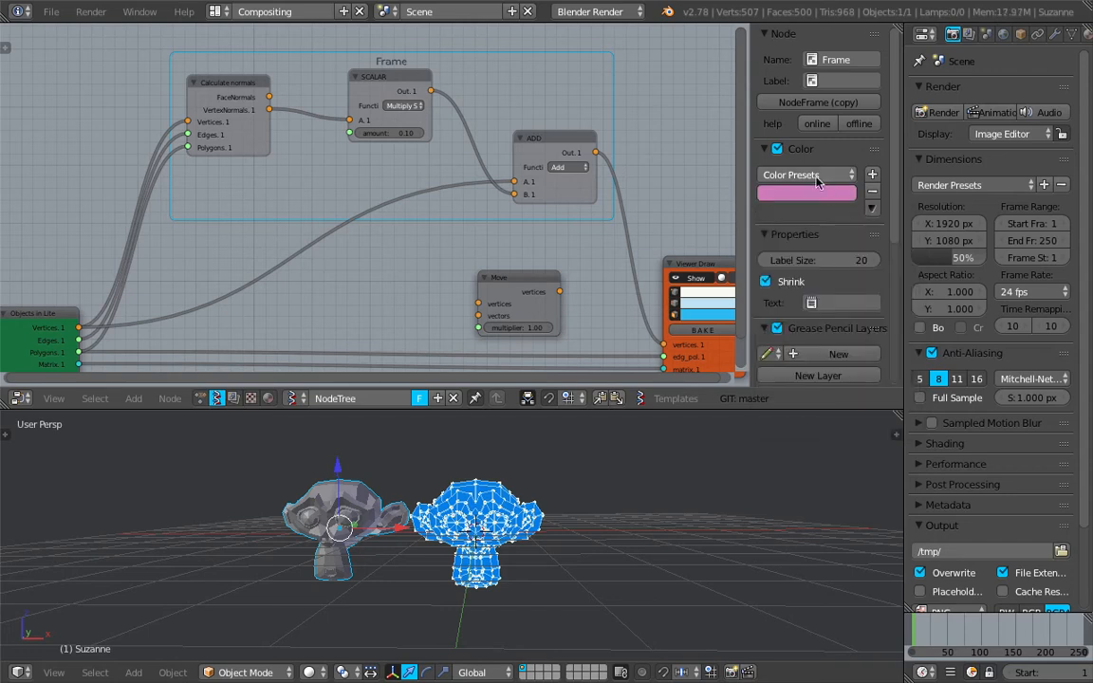
scroll(818, 183, down, 6)
scroll(835, 247, up, 6)
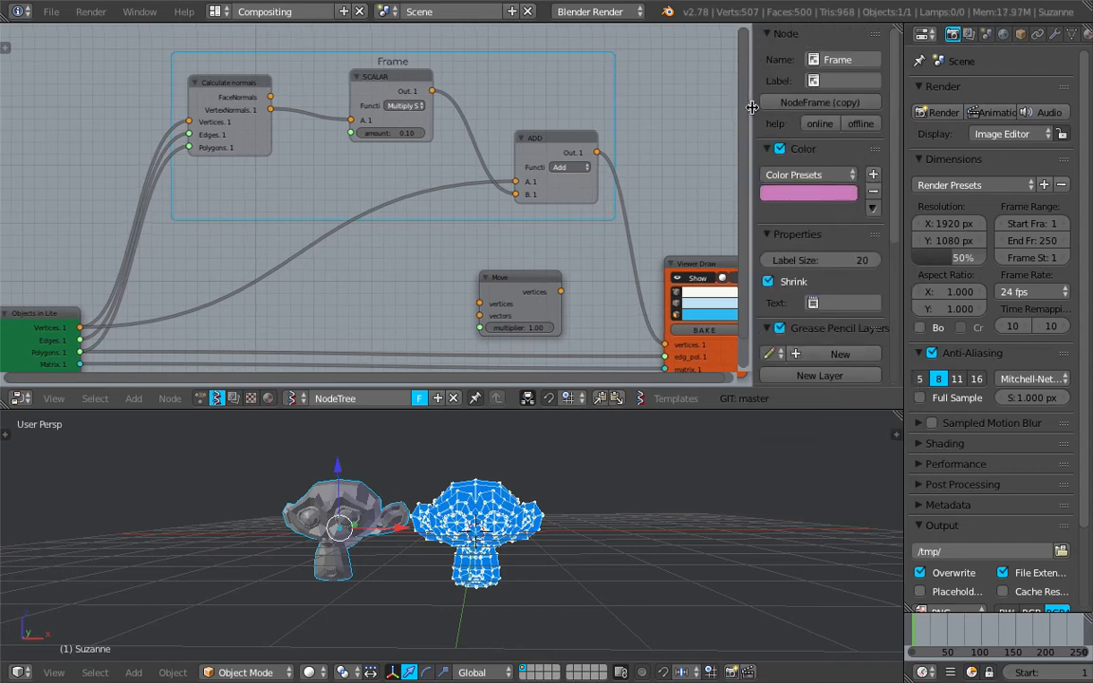
key(n)
Raise the frame with its nodes to leave more room above the Move node
middle_drag(631, 161, 629, 207)
drag(571, 92, 581, 49)
middle_drag(574, 112, 580, 174)
scroll(581, 175, up, 1)
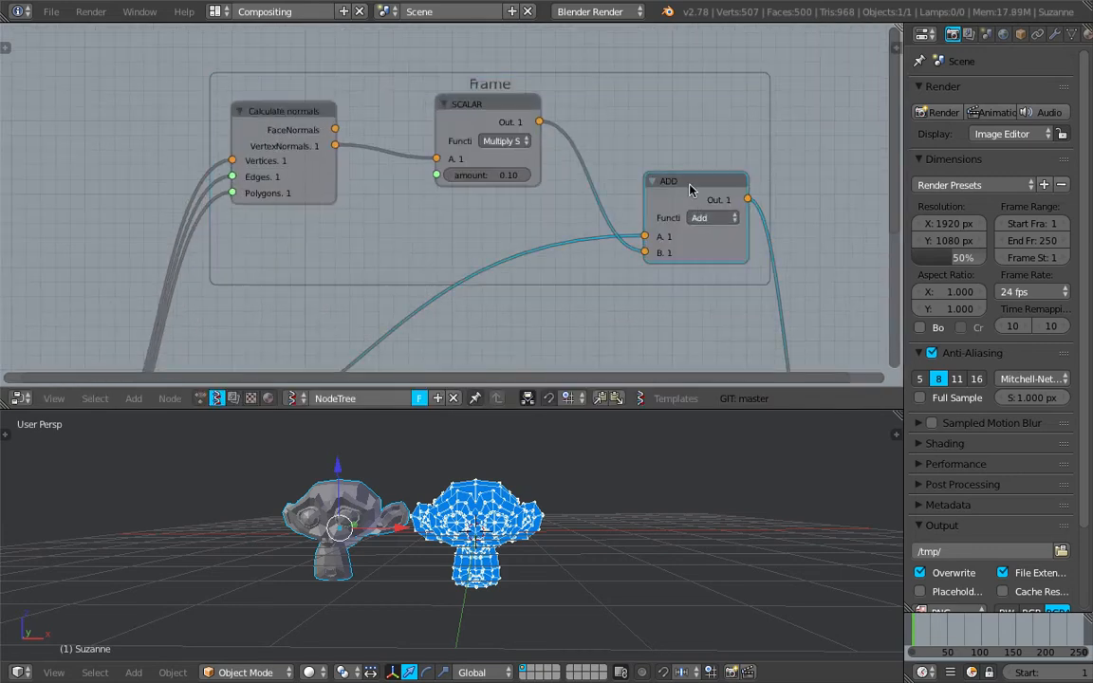
click(639, 204)
click(283, 111)
Connect the Vertices output of Objects in Lite to the vertices input of the Move node
mouse_move(470, 256)
middle_down()
mouse_move(575, 196)
mouse_move(563, 155)
middle_up()
scroll(563, 154, down, 1)
scroll(539, 153, down, 1)
scroll(539, 154, up, 1)
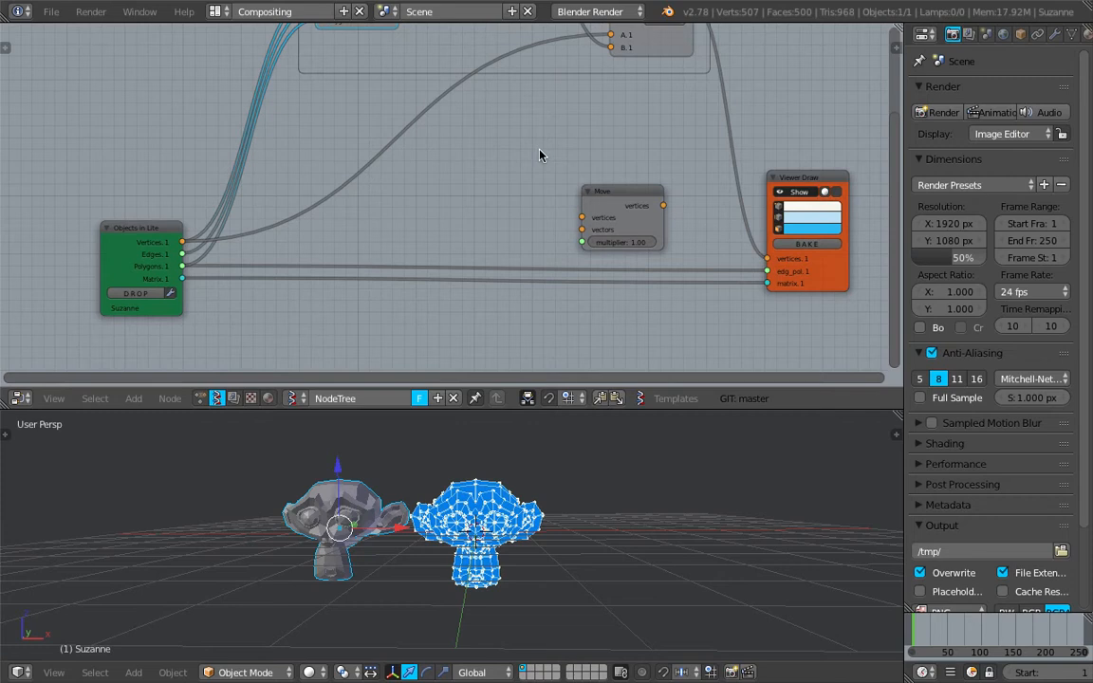
scroll(427, 166, up, 1)
drag(121, 218, 511, 186)
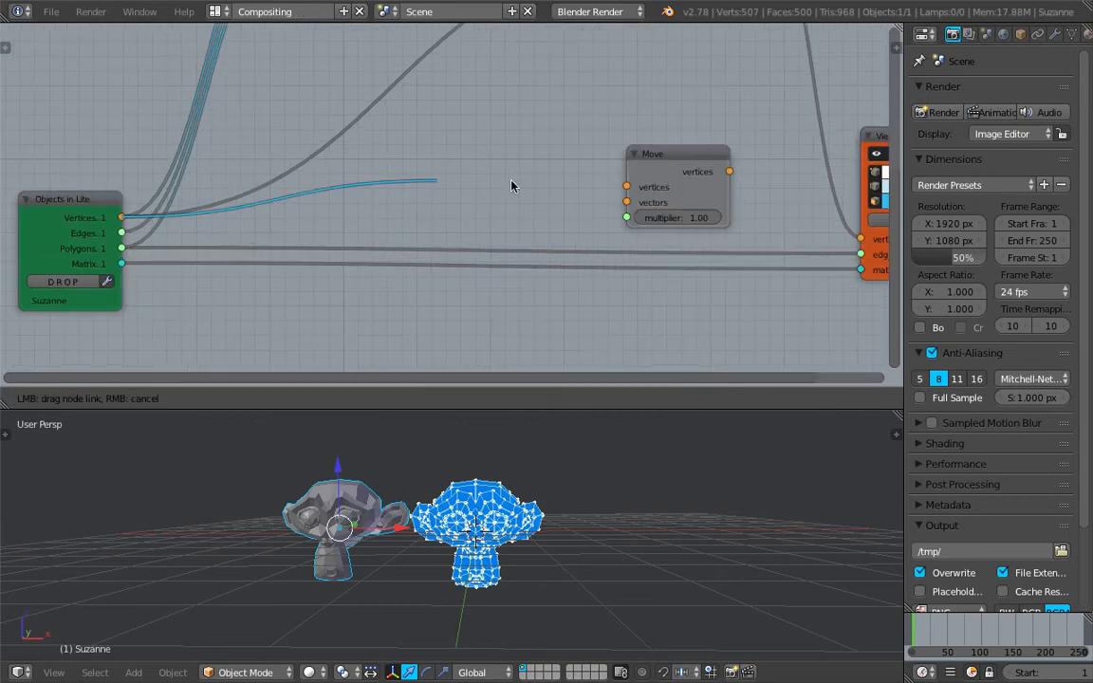
drag(614, 190, 625, 187)
scroll(325, 219, down, 3)
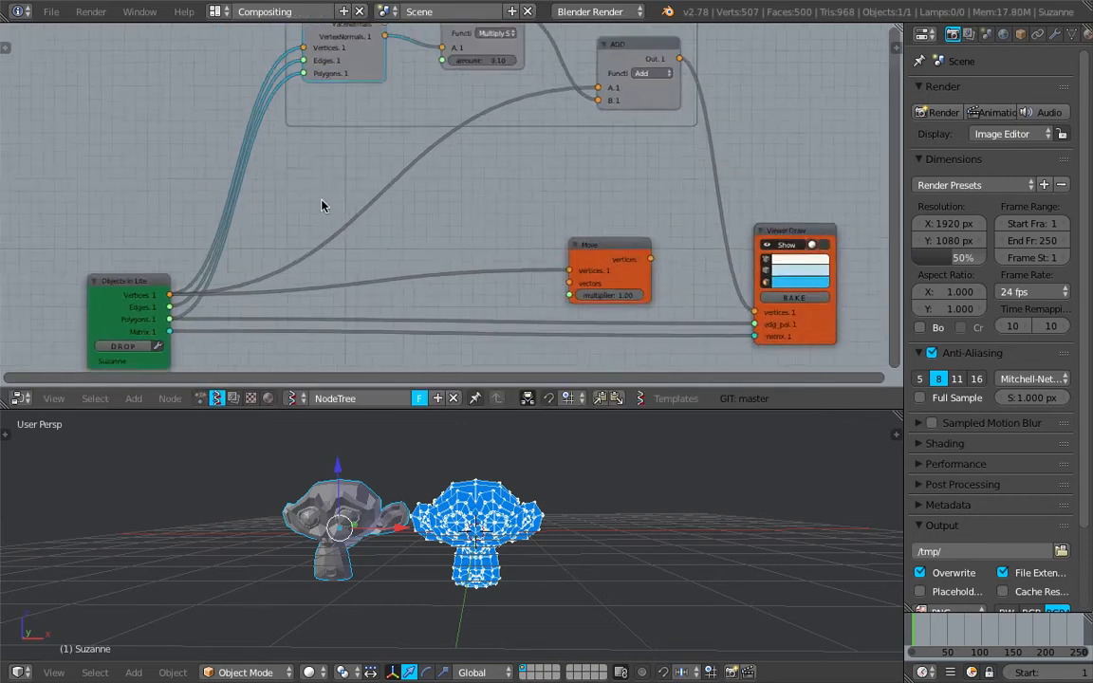
Add a second Calculate normals node between Objects in Lite and the Move node
scroll(368, 275, up, 3)
key(space)
text(cal)
key(Return)
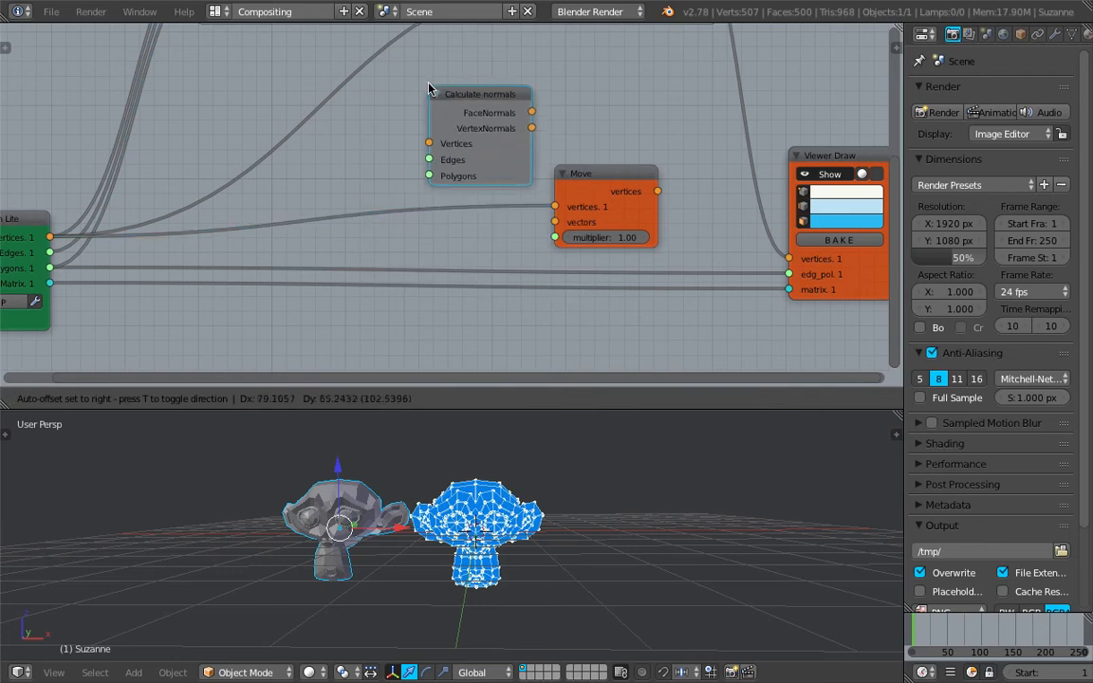
click(427, 90)
Connect the Vertices, Edges and Polygons of Objects in Lite to the new Calculate normals node
scroll(436, 133, down, 1)
drag(459, 144, 222, 204)
drag(119, 232, 112, 234)
drag(444, 168, 109, 262)
Connect VertexNormals to the Move node's vectors input, and the Move output to Viewer Draw's vertices input
drag(524, 97, 537, 143)
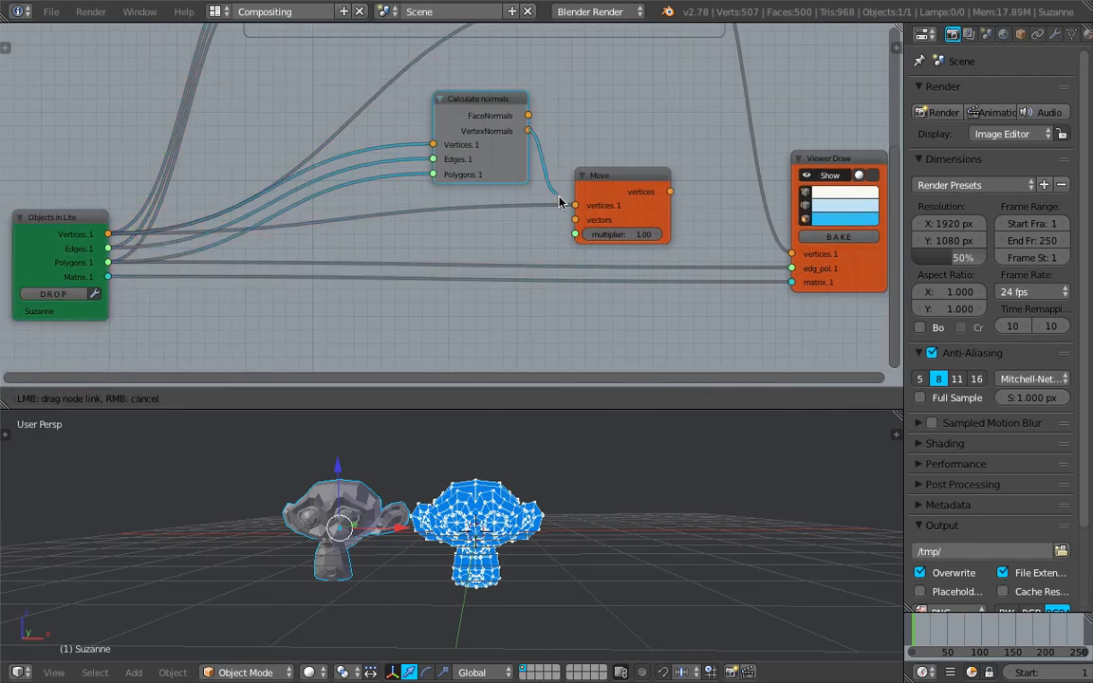
drag(563, 210, 574, 219)
middle_drag(631, 183, 568, 160)
drag(608, 172, 727, 233)
Lower the Move node's multiplier, shift the node slightly, and save over the existing file
mouse_move(572, 215)
mouse_down()
mouse_move(595, 212)
mouse_move(550, 197)
mouse_move(580, 197)
mouse_move(545, 197)
mouse_move(562, 197)
mouse_up()
drag(580, 136, 607, 130)
middle_drag(582, 110, 555, 171)
scroll(555, 172, up, 1)
key(ctrl+s)
click(556, 175)
Shift the new Calculate normals node up, set the Move multiplier to 0.49, and save the file again
drag(411, 117, 442, 85)
middle_drag(612, 242, 610, 154)
drag(610, 159, 721, 166)
scroll(462, 225, down, 2)
key(ctrl+s)
middle_drag(297, 291, 406, 245)
click(384, 237)
Add a Vector Noise MK2 node below the links leaving Objects in Lite
key(alt+space)
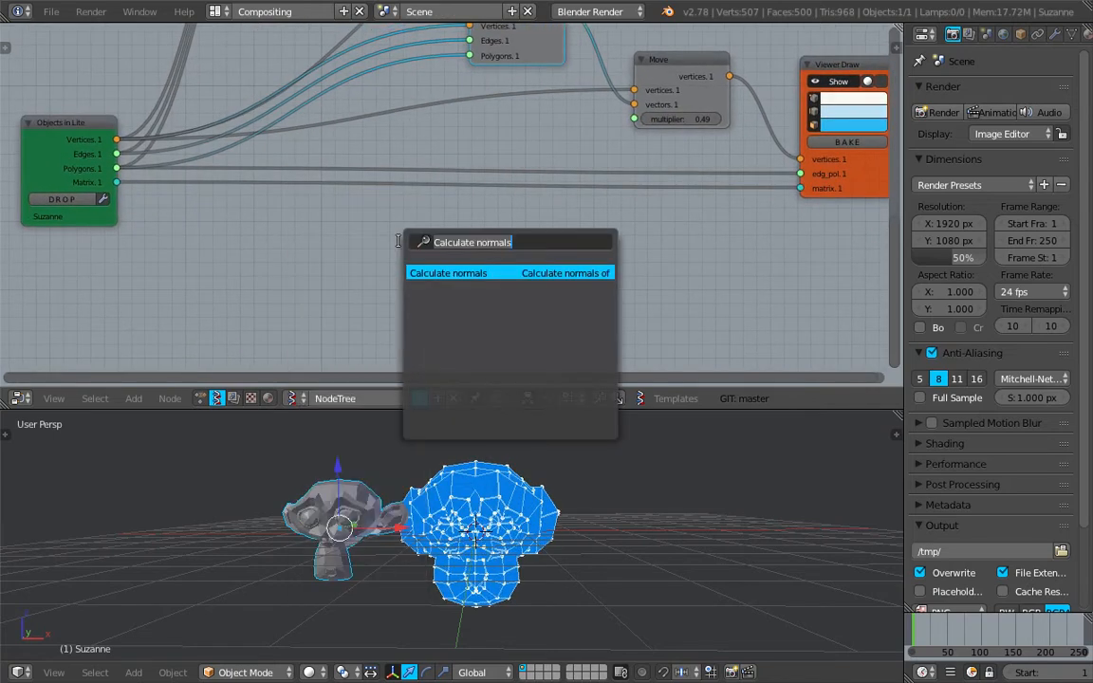
text(noise)
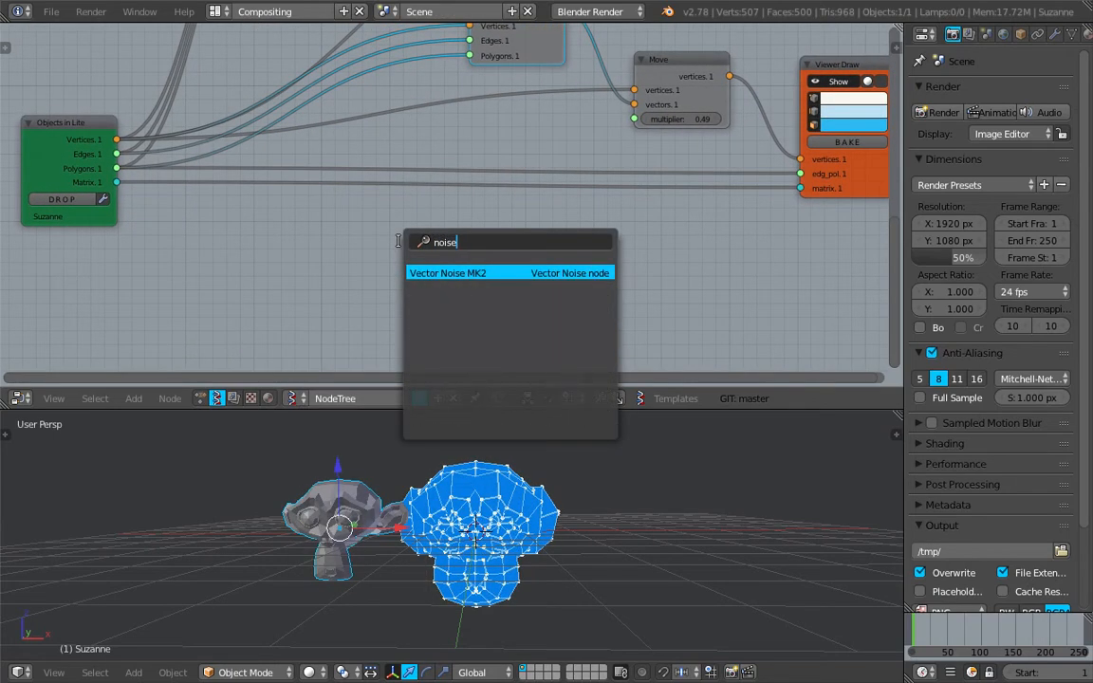
key(Return)
click(309, 231)
Add a Vector Turbulence node beside the Vector Noise MK2 node
key(shift+a)
click(540, 231)
text(turb)
key(Return)
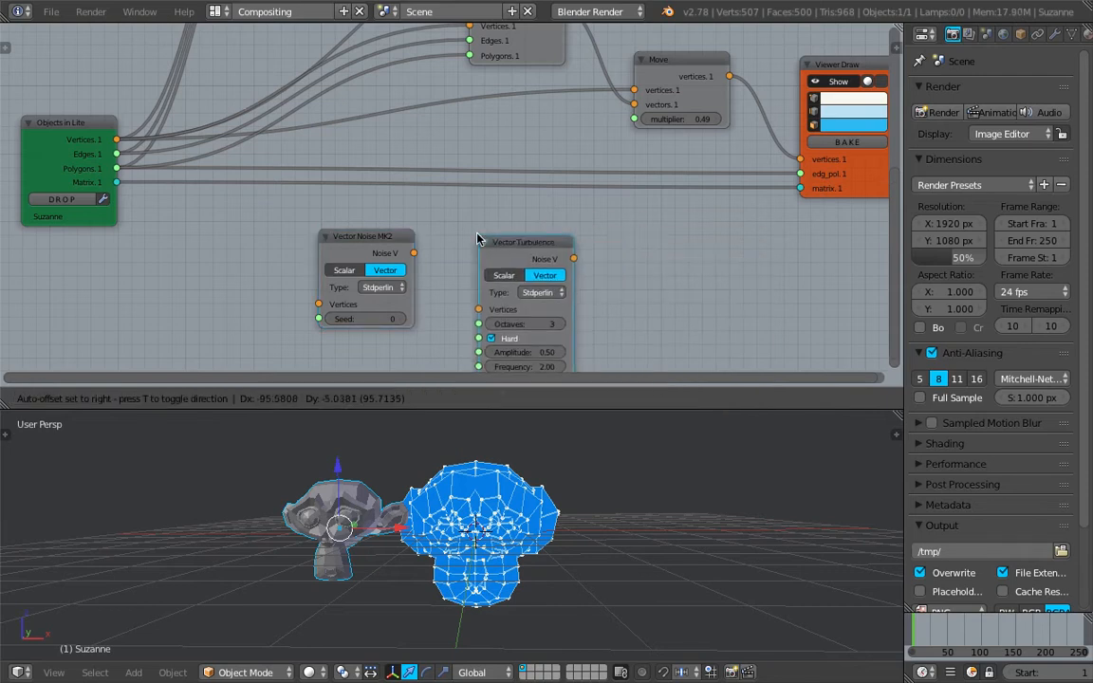
click(476, 234)
Enlarge the node editor slightly and reposition the original Suzanne object in the 3D viewport
middle_drag(474, 230, 486, 191)
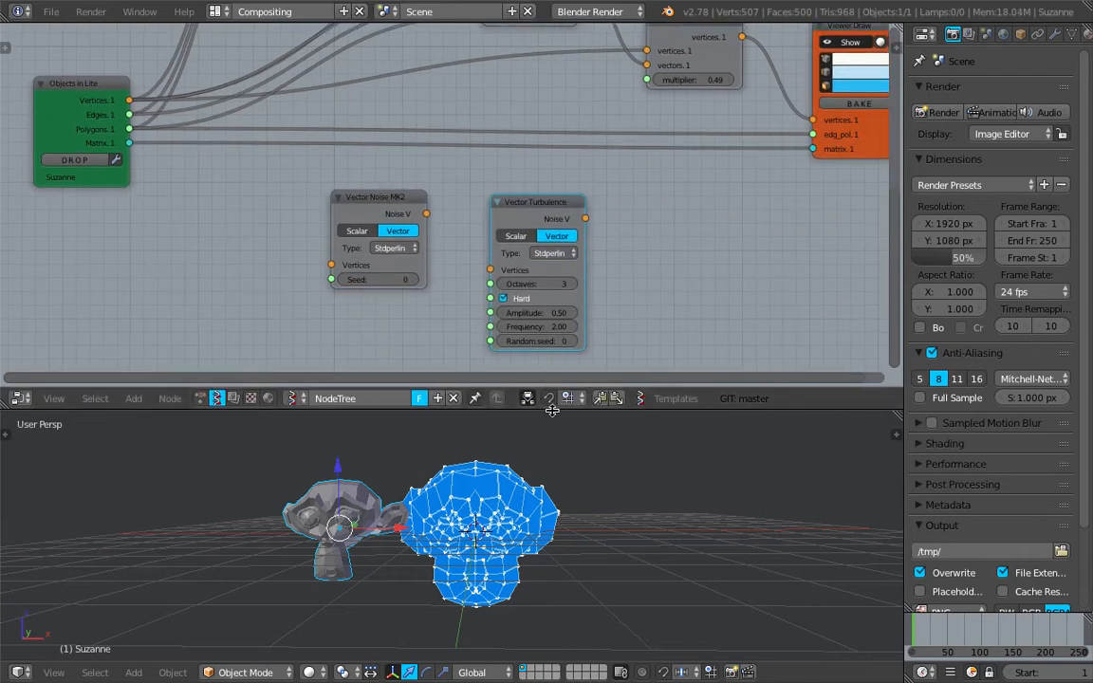
drag(551, 408, 552, 419)
key(g)
click(341, 506)
middle_drag(417, 522, 531, 512)
Switch the Vector Noise MK2 and Vector Turbulence nodes to Scalar output
scroll(393, 290, up, 1)
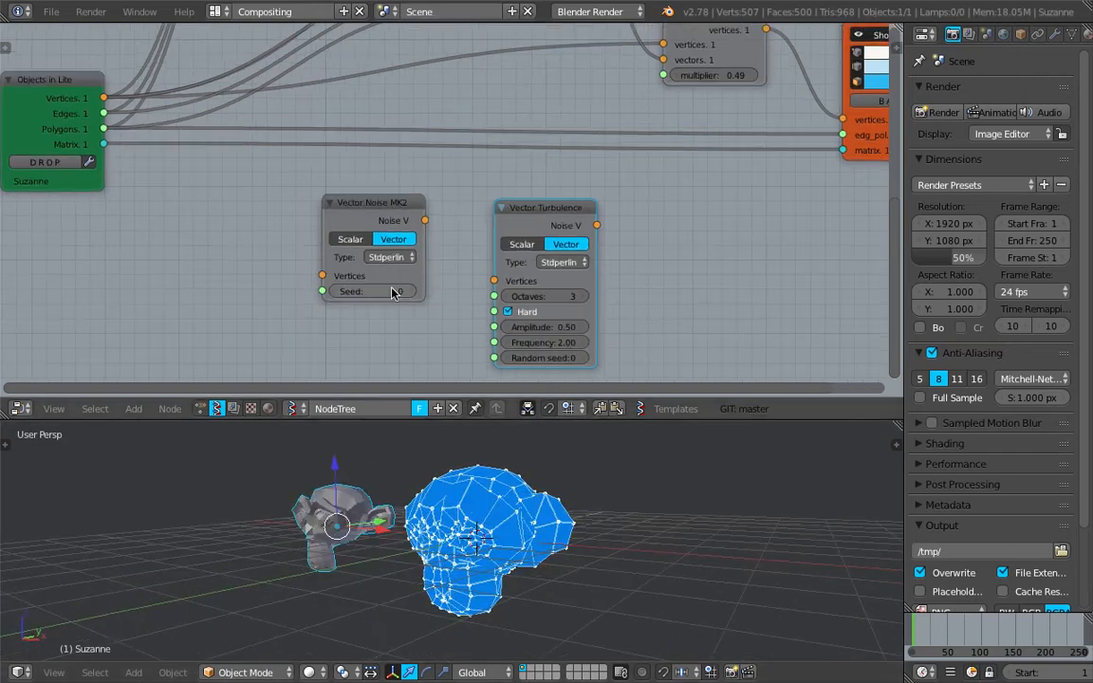
drag(387, 203, 370, 199)
middle_drag(342, 202, 368, 202)
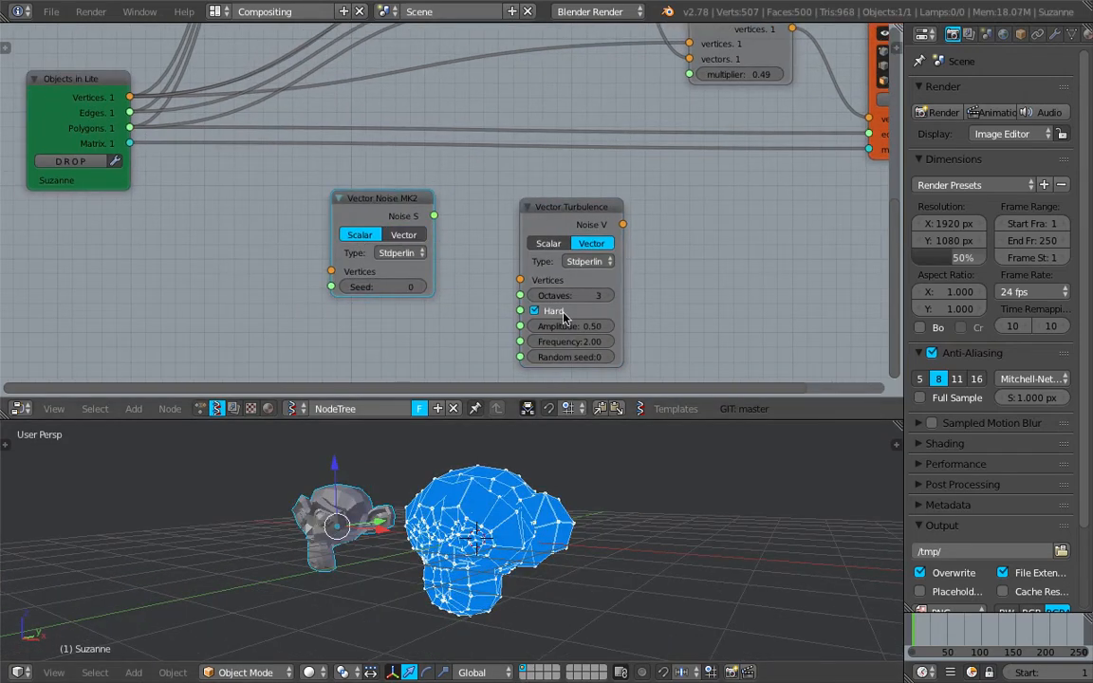
drag(566, 219, 552, 211)
middle_drag(516, 210, 536, 219)
scroll(458, 215, down, 1)
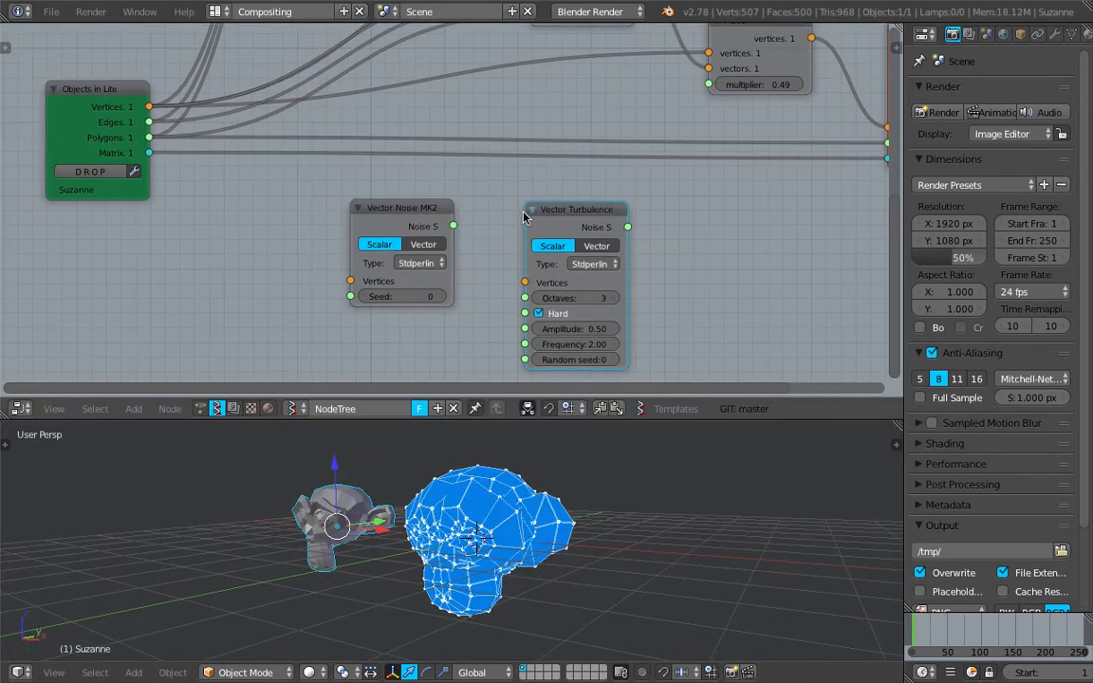
Connect the Objects in Lite vertices to Vector Noise MK2, and its Noise S output to the Move multiplier
scroll(456, 214, up, 1)
drag(350, 280, 289, 238)
drag(149, 106, 180, 131)
drag(298, 245, 414, 244)
scroll(373, 261, down, 1)
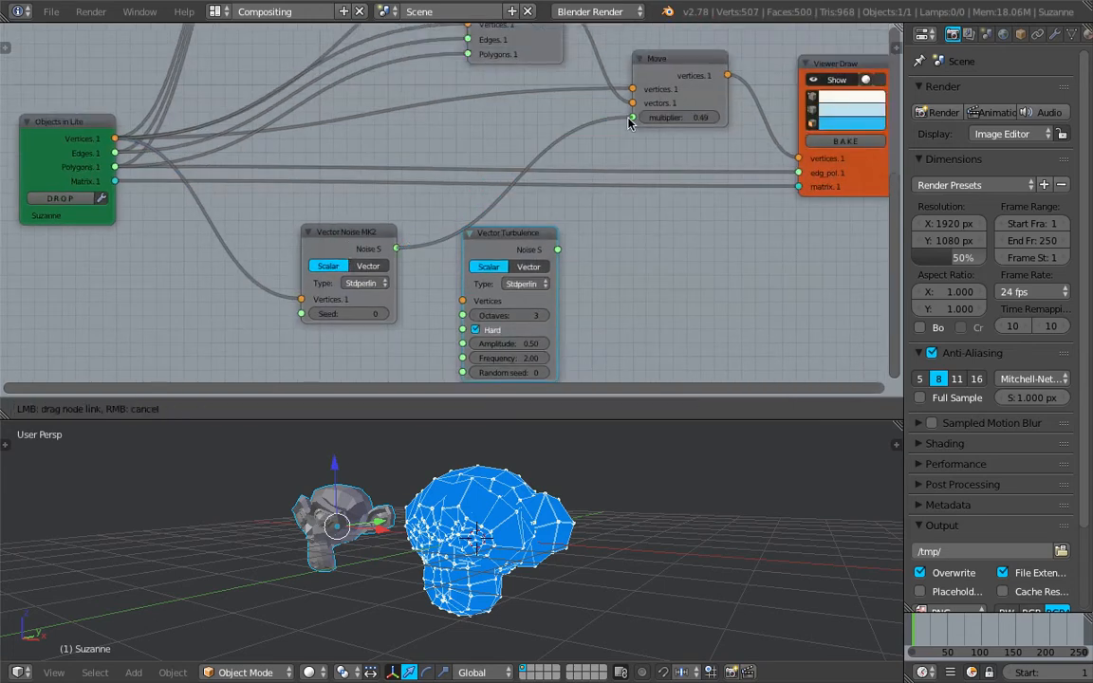
drag(628, 121, 632, 117)
Set the Vector Noise MK2 seed to 119 and save over the existing file
middle_drag(607, 532, 587, 550)
mouse_move(407, 482)
middle_down()
mouse_move(432, 508)
mouse_move(398, 503)
middle_up()
scroll(432, 507, up, 2)
drag(347, 314, 528, 539)
key(ctrl+s)
click(569, 531)
mouse_move(569, 532)
middle_down()
mouse_move(490, 540)
mouse_move(553, 531)
middle_up()
Feed the Objects in Lite vertices through Vector Turbulence into the Move multiplier, with amplitude 0.35, frequency 2.06 and random seed 43
drag(530, 239, 602, 225)
drag(115, 138, 386, 233)
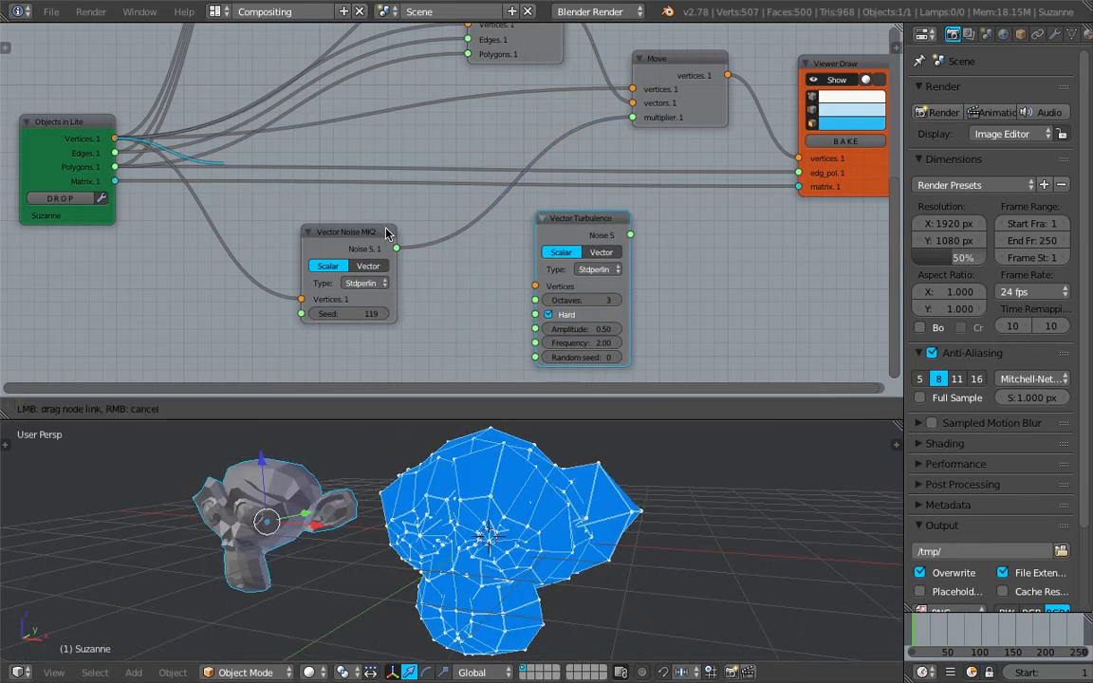
drag(536, 295, 536, 286)
drag(630, 234, 656, 163)
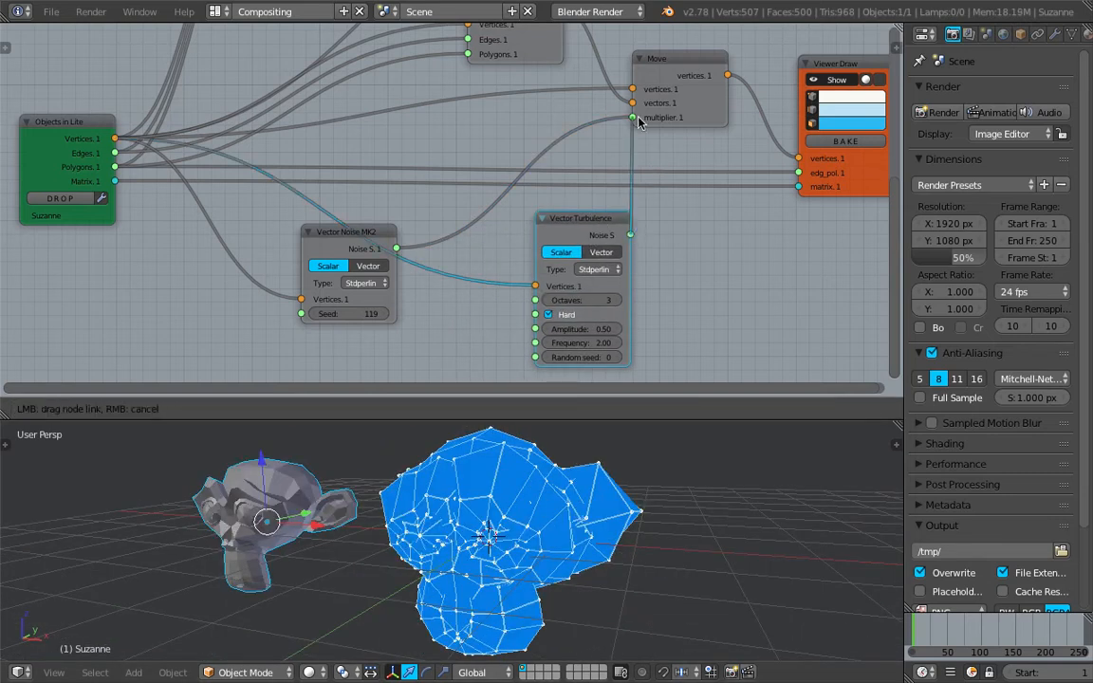
drag(639, 121, 633, 118)
drag(597, 329, 531, 329)
drag(597, 343, 616, 356)
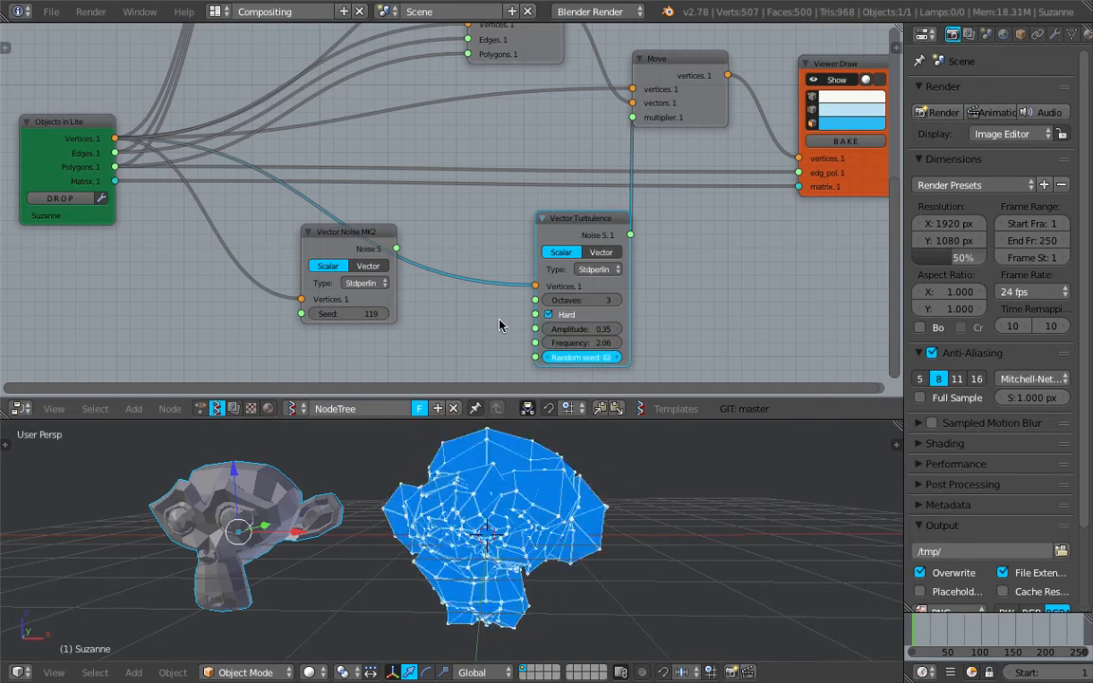
Reconnect Vector Noise MK2 to the Move multiplier, lower the noise node, and move Vector Turbulence aside
drag(396, 249, 527, 178)
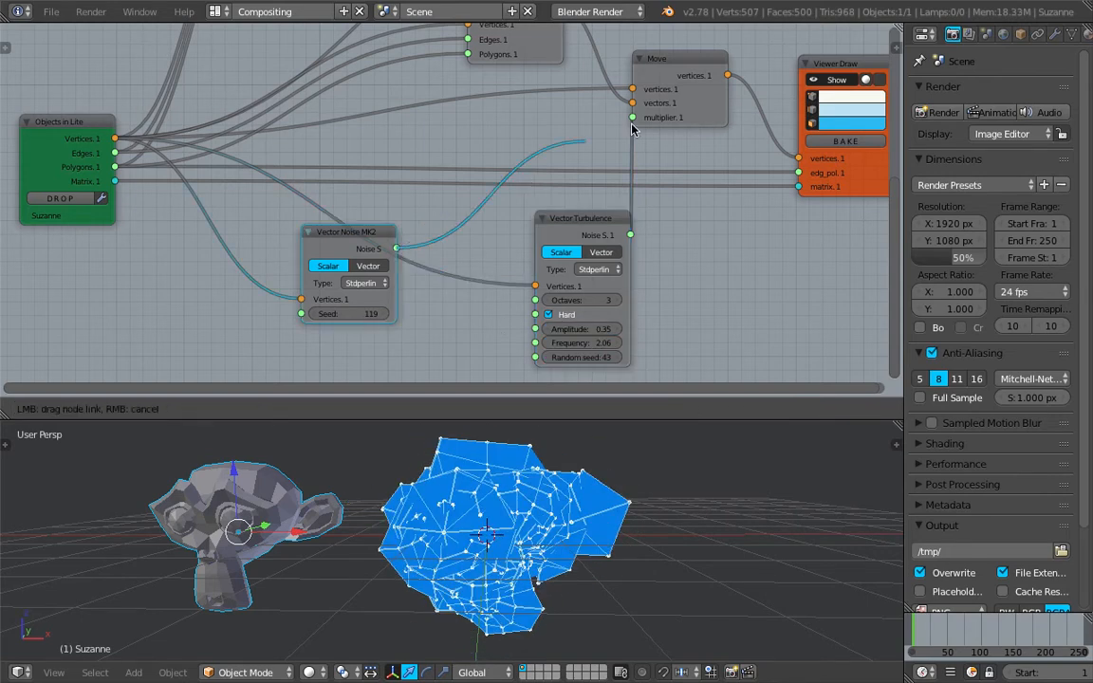
drag(633, 129, 632, 118)
drag(550, 218, 534, 224)
drag(337, 234, 308, 262)
middle_drag(309, 262, 368, 233)
drag(368, 232, 370, 269)
middle_drag(218, 257, 229, 240)
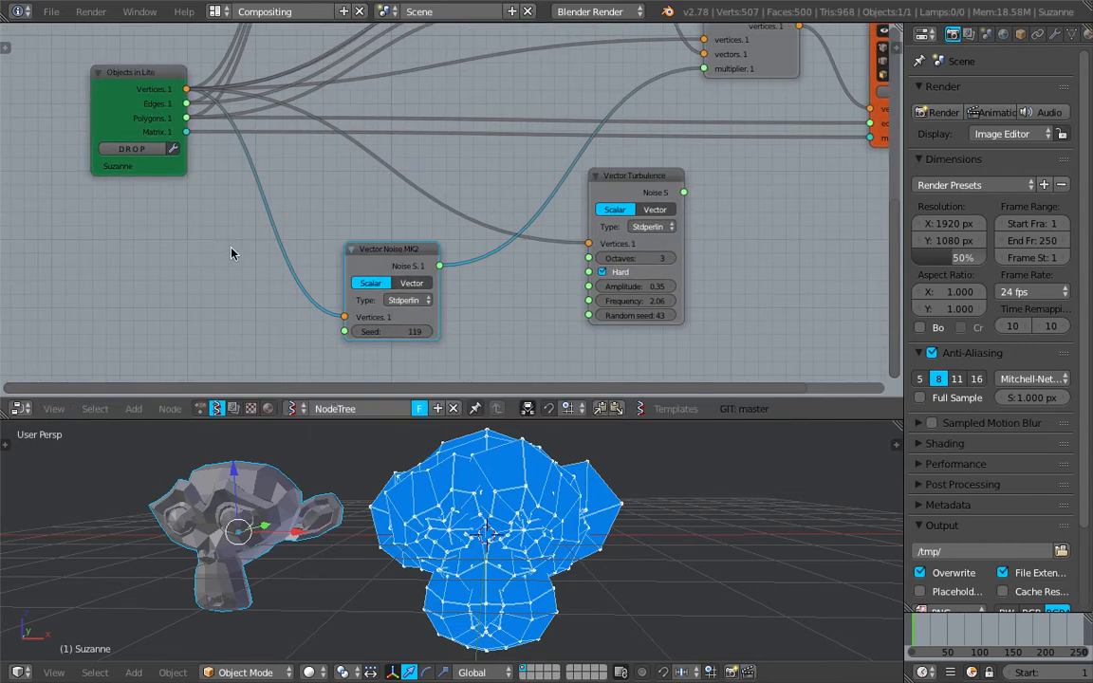
drag(641, 182, 822, 187)
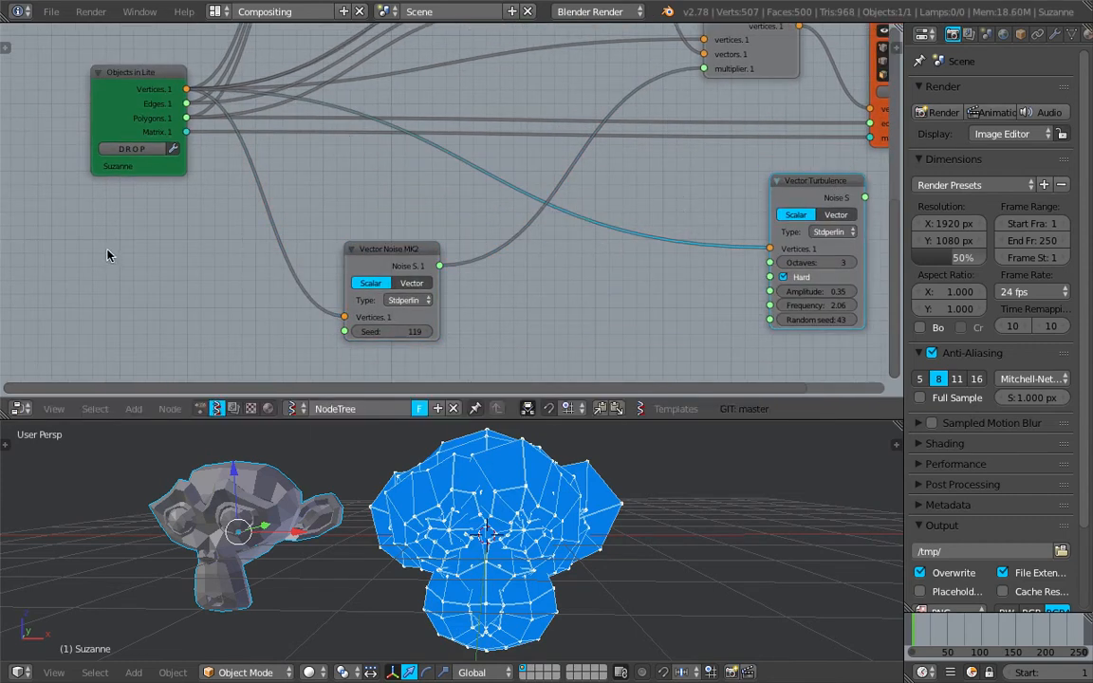
Insert a Vector Math node between Objects in Lite and Vector Noise MK2, with its function set to Multiply Scalar
key(space)
text(vector ma)
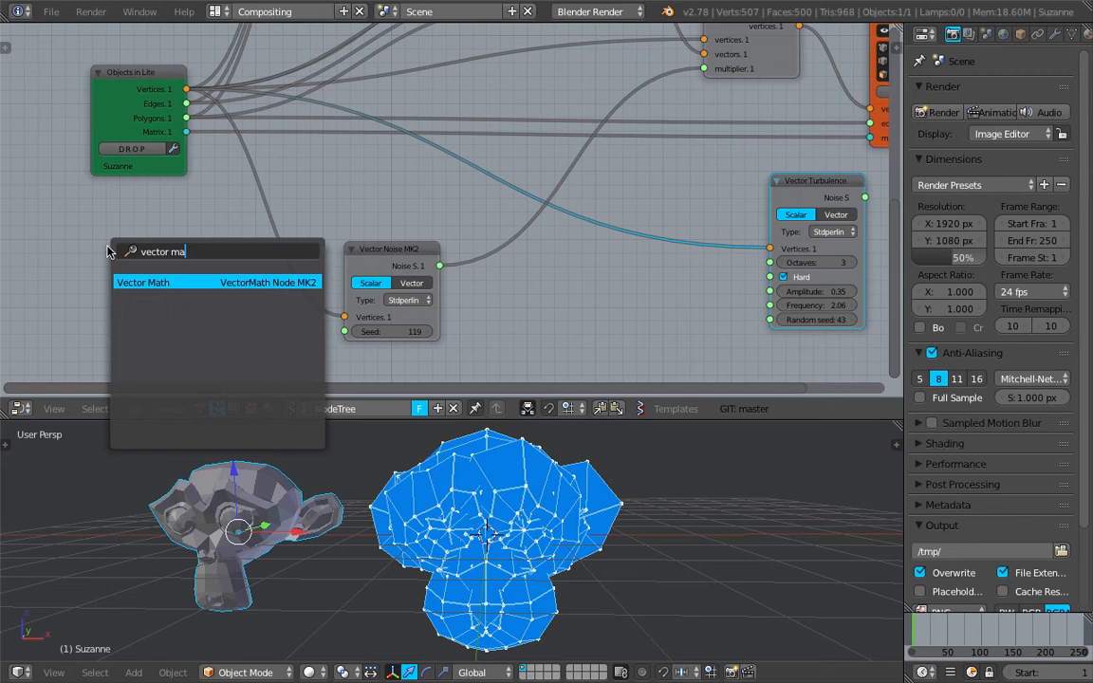
key(Return)
click(246, 209)
click(303, 240)
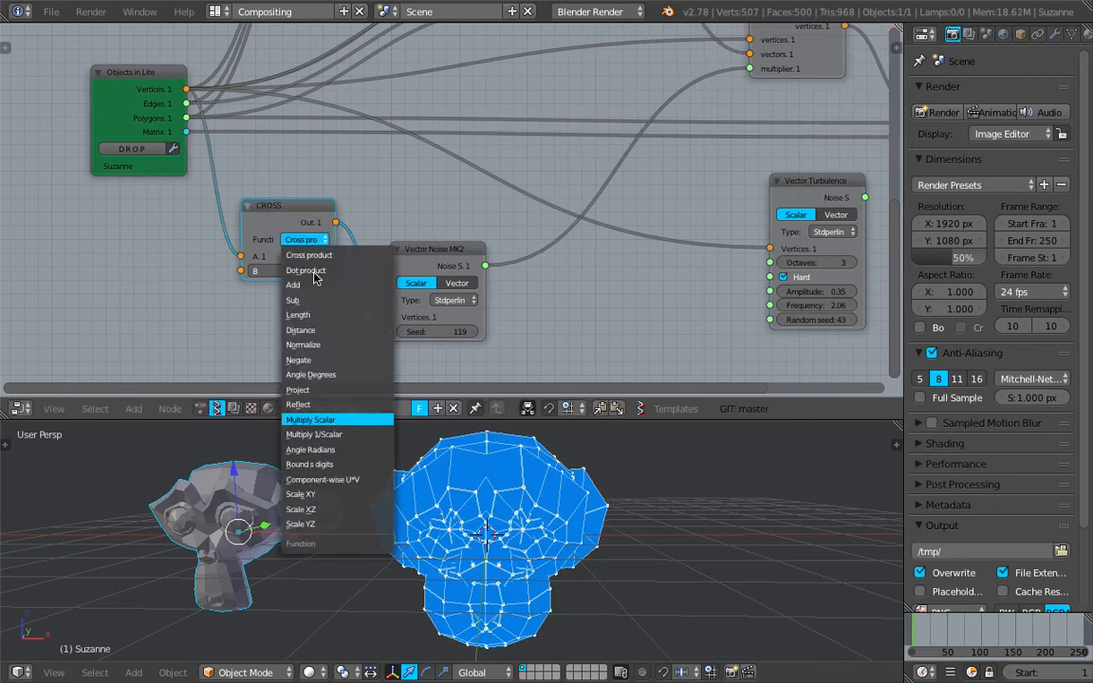
click(314, 419)
drag(285, 211, 267, 209)
key(shift+d)
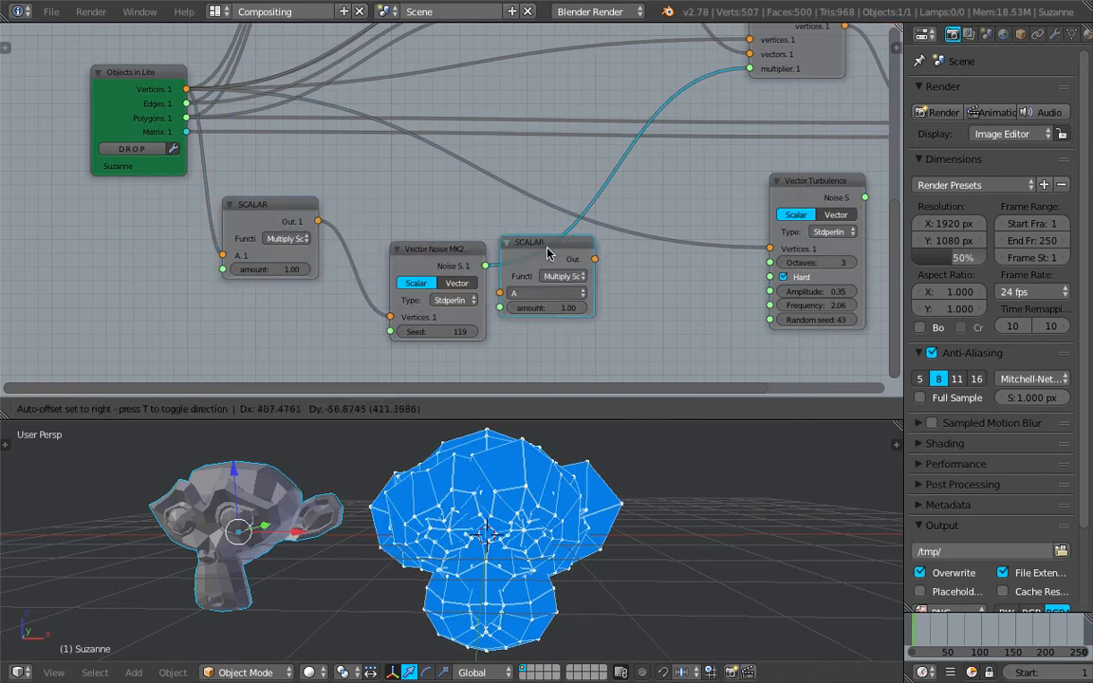
click(583, 251)
drag(441, 255, 395, 267)
drag(560, 256, 518, 263)
middle_drag(549, 266, 555, 275)
key(x)
Add a Math node after Vector Noise MK2 and connect Noise S to its x input
key(alt+space)
text(math)
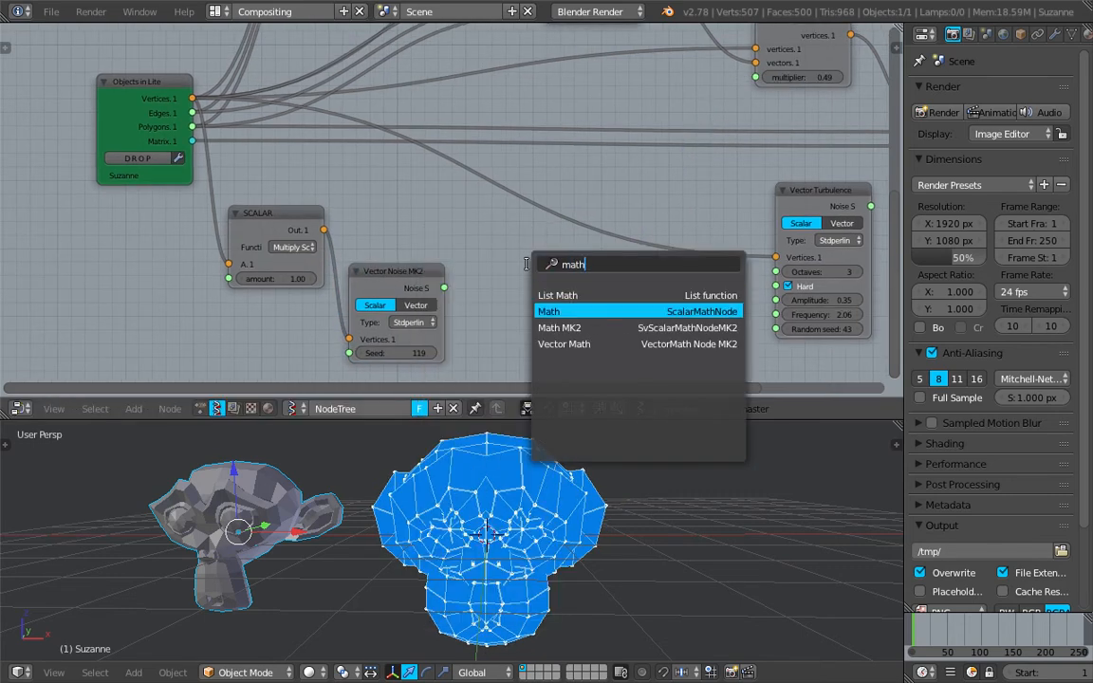
key(Return)
click(527, 269)
drag(444, 288, 453, 295)
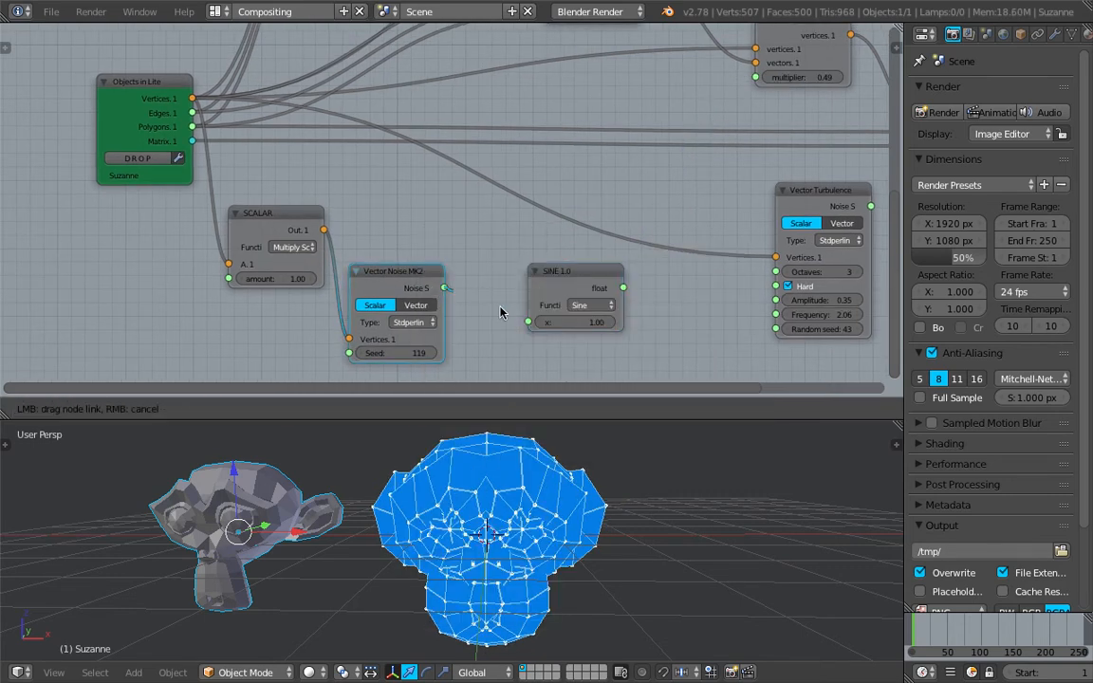
drag(525, 324, 529, 323)
Set the Math node's function to multiplication (*) and connect its float output to the Move multiplier
click(584, 304)
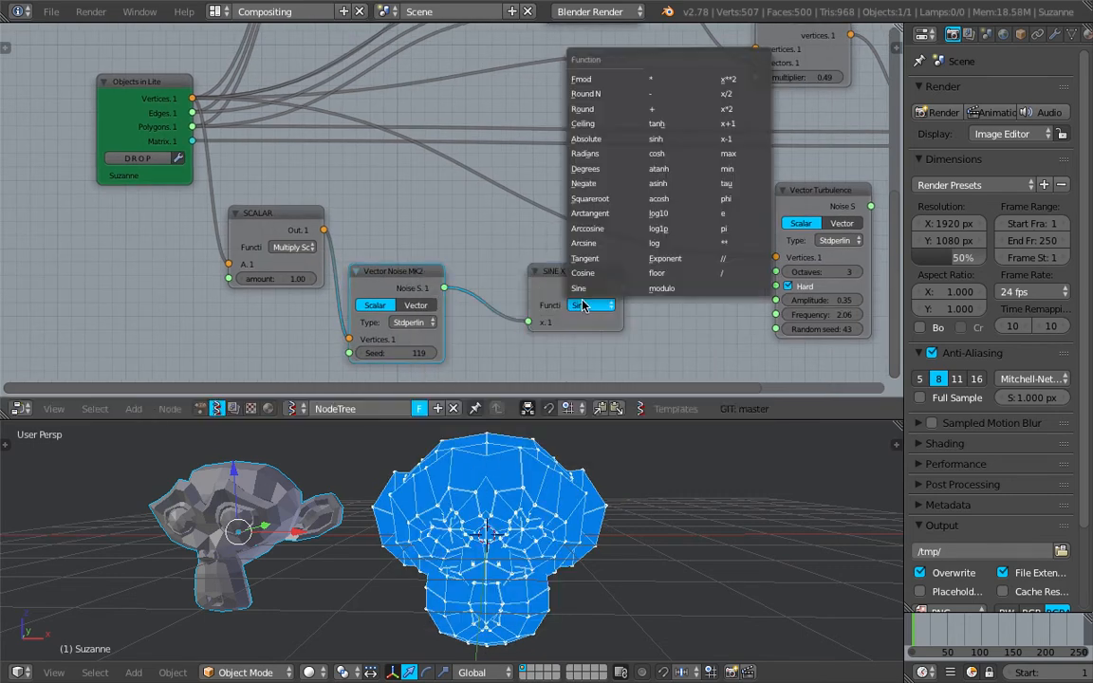
click(656, 85)
drag(713, 108, 755, 79)
drag(595, 271, 585, 258)
middle_drag(521, 242, 540, 235)
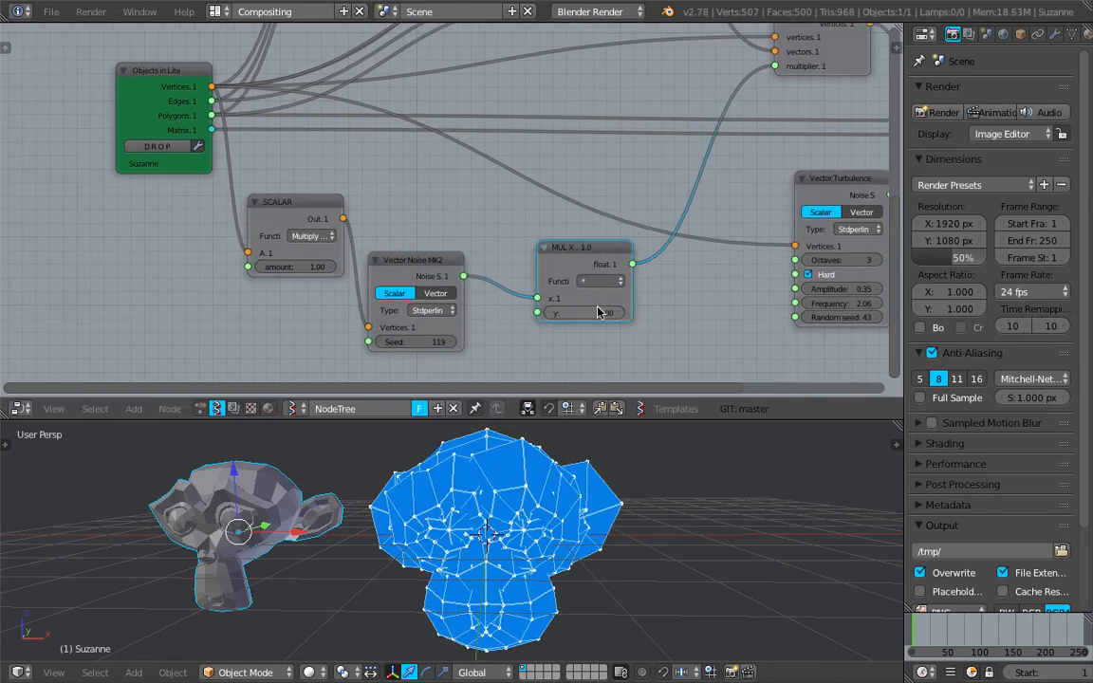
Tune the displacement by setting the Math node's y to 0.37, the Vector Math amount to 4.21 and the Vector Noise MK2 seed to 224
drag(584, 312, 550, 312)
middle_drag(597, 252, 668, 200)
scroll(668, 200, up, 2)
drag(513, 296, 505, 288)
drag(529, 210, 573, 213)
drag(373, 142, 395, 139)
drag(559, 304, 566, 304)
drag(379, 214, 448, 214)
middle_drag(512, 517, 464, 513)
drag(560, 313, 569, 309)
drag(567, 302, 614, 302)
Reposition the Vector Noise MK2, Vector Math and Objects in Lite nodes to leave more room between them
middle_drag(314, 442, 308, 498)
scroll(290, 92, down, 3)
middle_drag(290, 93, 271, 139)
mouse_move(503, 245)
mouse_down()
mouse_move(386, 235)
mouse_move(496, 239)
mouse_up()
drag(387, 203, 353, 205)
middle_drag(352, 127, 369, 167)
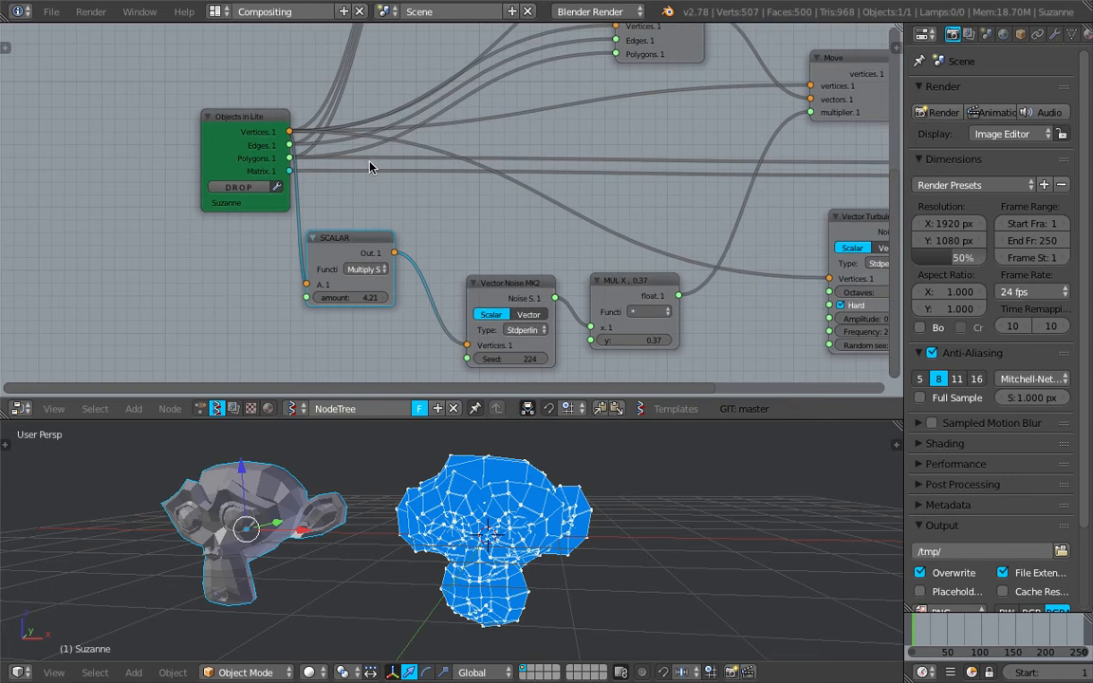
drag(273, 124, 105, 129)
Arrange the lower Calculate Normals and Move nodes side by side and group them in a new frame
middle_drag(492, 93, 490, 138)
scroll(481, 254, down, 3)
middle_drag(651, 92, 599, 220)
drag(573, 197, 502, 212)
drag(691, 252, 653, 228)
drag(490, 215, 515, 228)
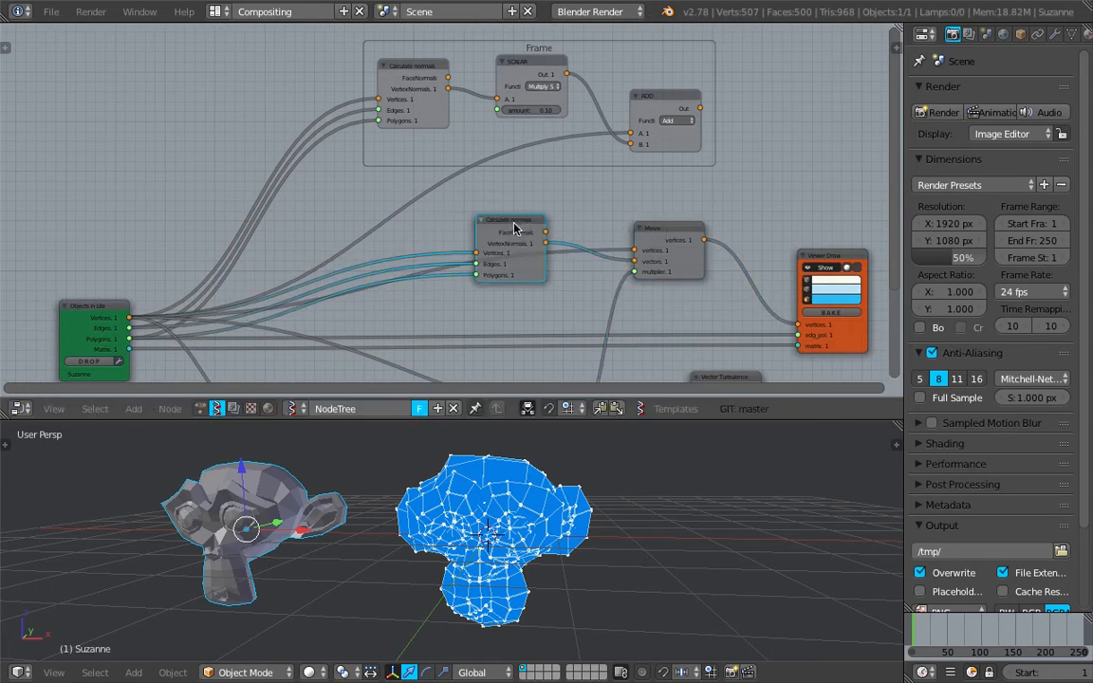
middle_drag(513, 228, 517, 216)
key(ctrl+j)
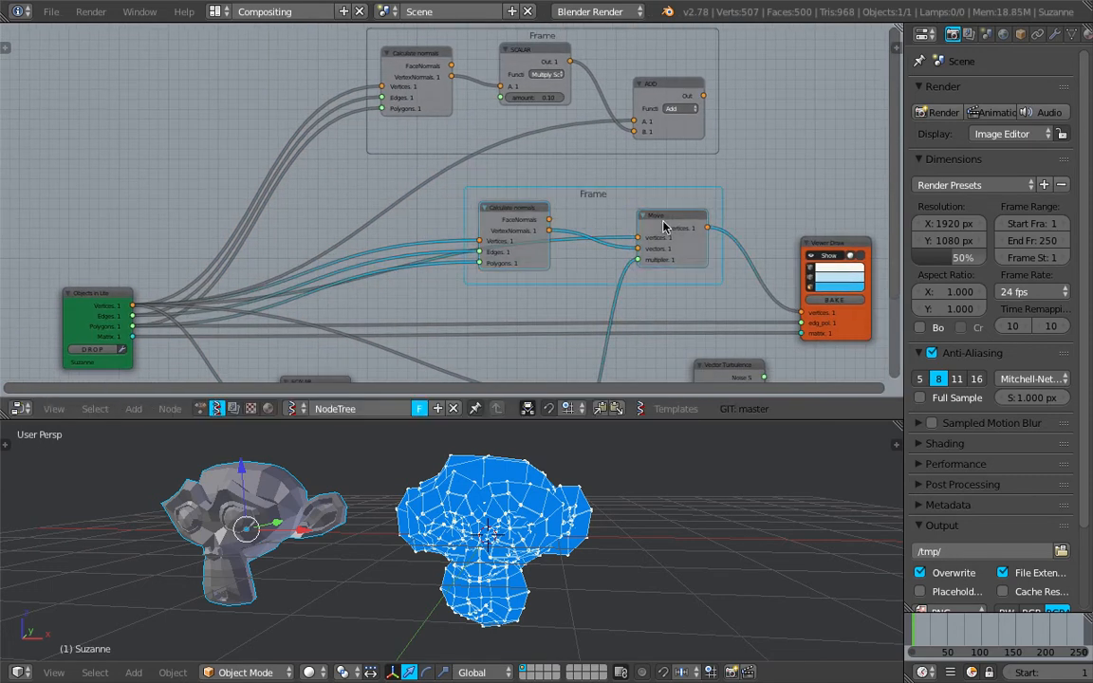
Rename the node tree as DisplaceModifier
middle_drag(646, 231, 629, 183)
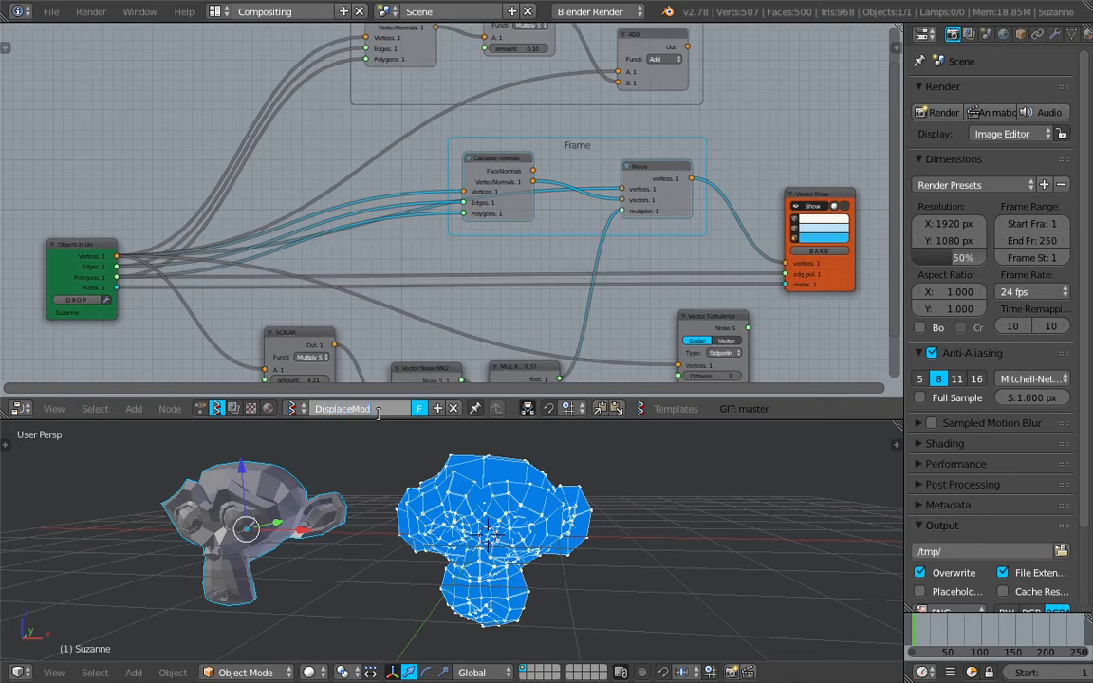
middle_drag(644, 355, 610, 165)
scroll(617, 152, up, 1)
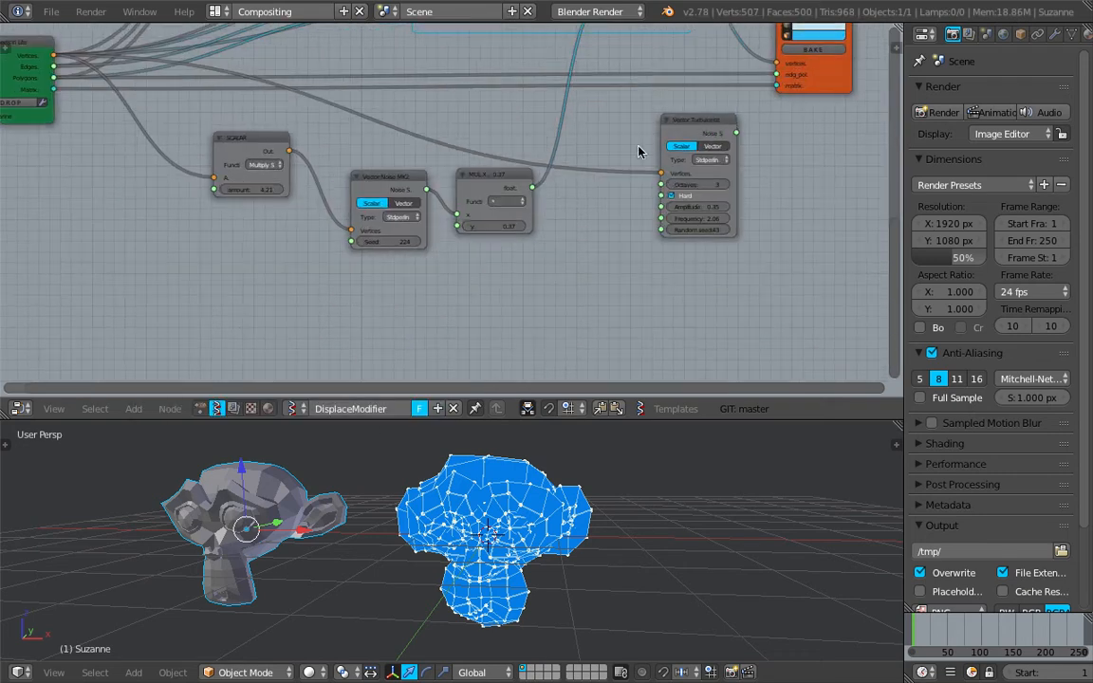
Move the Vector Turbulence node aside and the Math node beneath Move's multiplier link, and save over the current file
drag(710, 127, 719, 146)
mouse_move(776, 66)
middle_down()
mouse_move(672, 201)
mouse_move(644, 205)
middle_up()
drag(704, 127, 790, 112)
middle_drag(664, 153, 739, 138)
middle_drag(581, 220, 591, 218)
scroll(658, 175, up, 1)
middle_drag(484, 301, 556, 242)
drag(550, 243, 615, 182)
key(ctrl+s)
key(Return)
scroll(557, 583, down, 1)
middle_drag(557, 583, 561, 531)
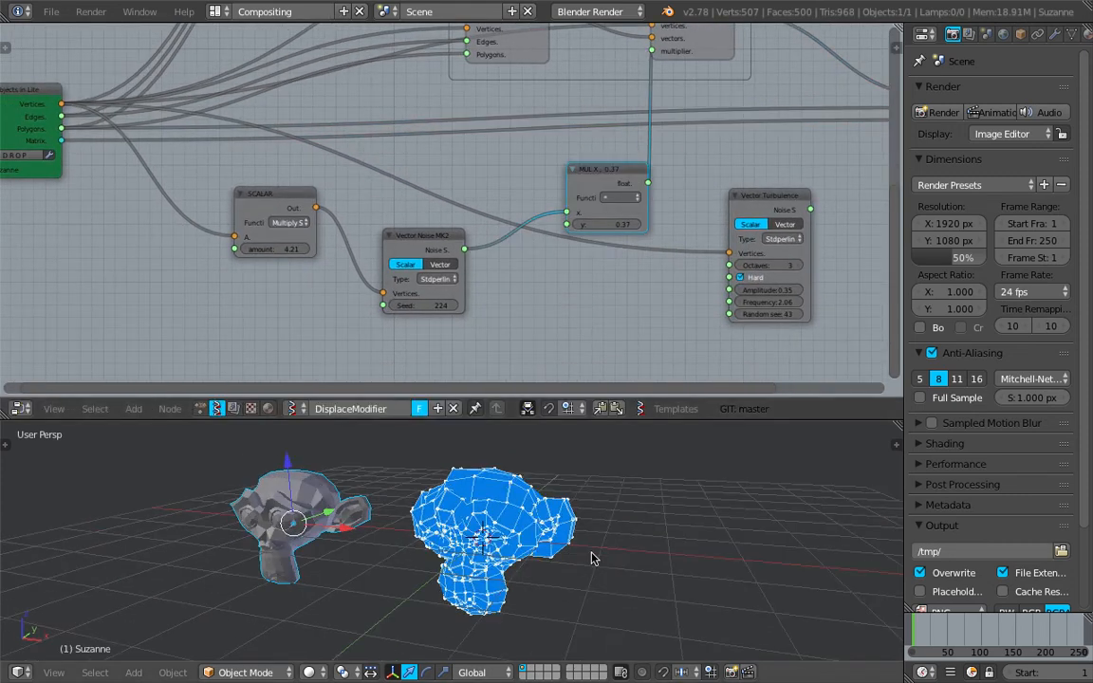
key(shift+a)
mouse_move(578, 419)
click(702, 64)
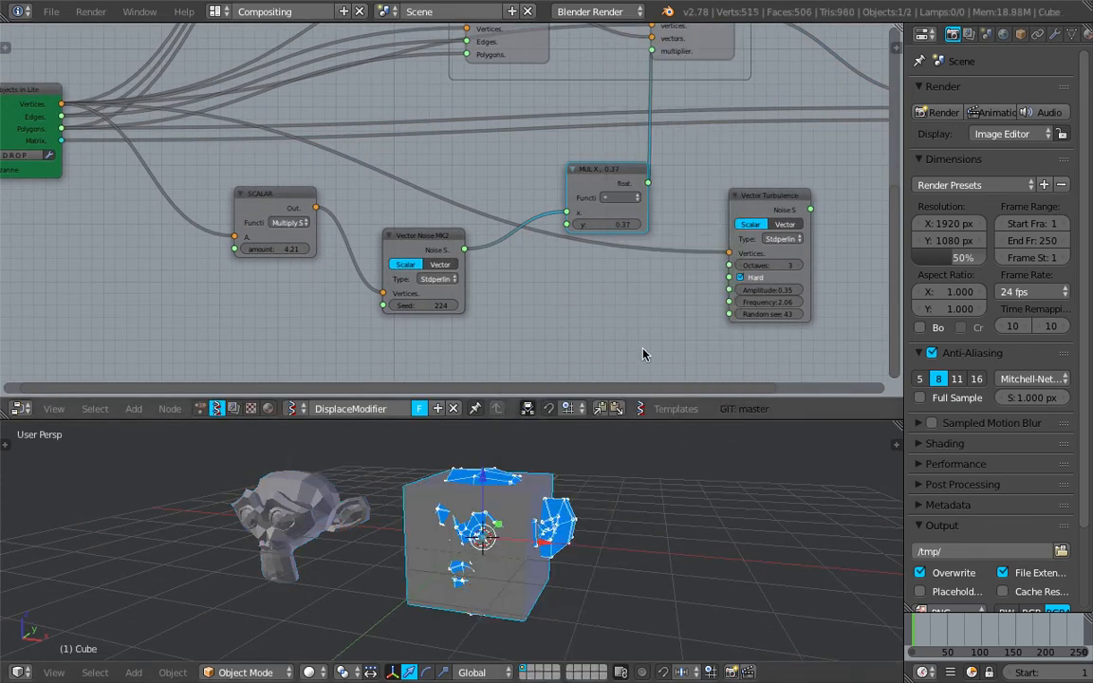
key(g)
click(746, 522)
middle_drag(746, 522, 630, 543)
scroll(664, 555, down, 1)
key(x)
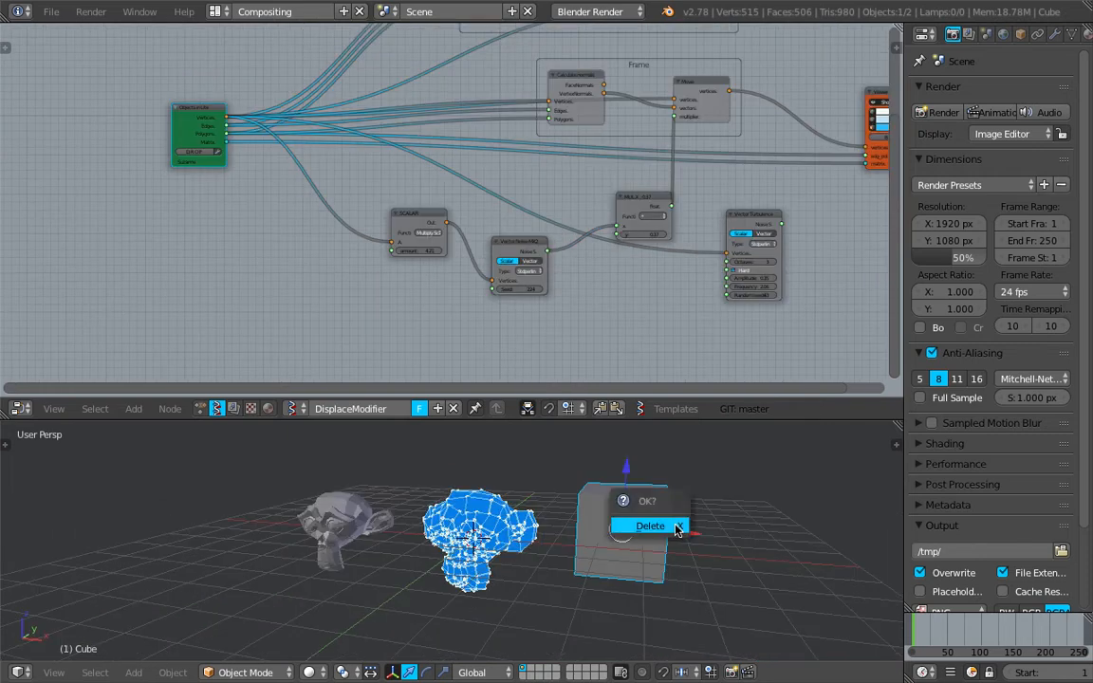
click(655, 523)
Add a torus mesh, place it beside the displaced monkey preview and scale it
key(shift+a)
mouse_move(662, 436)
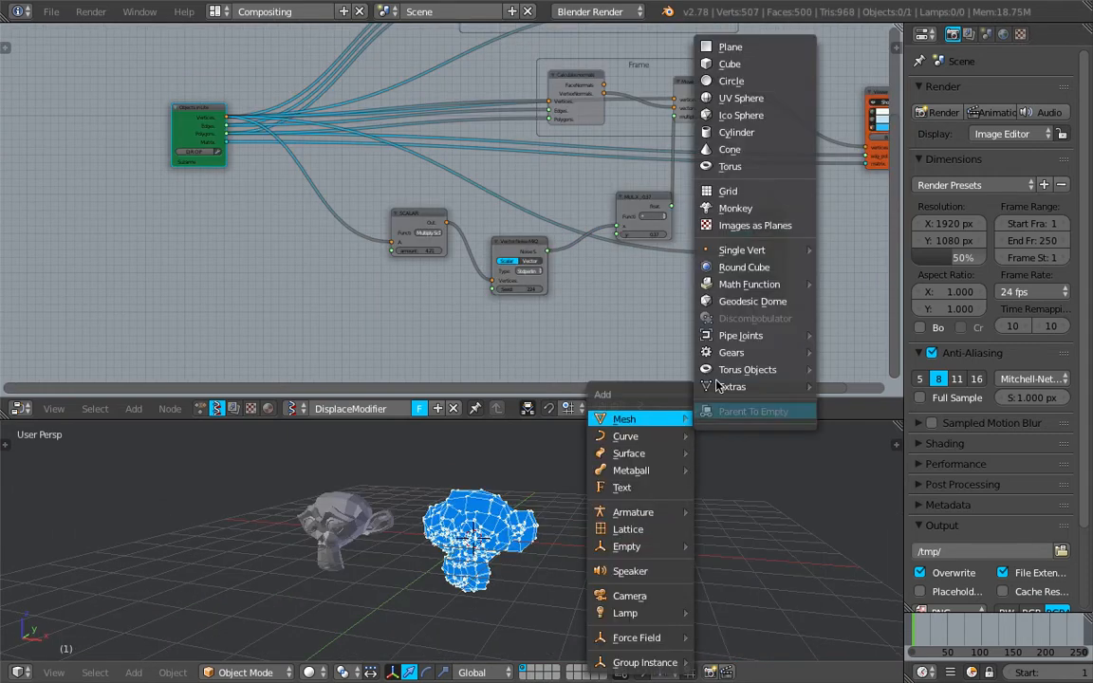
click(742, 167)
key(g)
click(622, 491)
key(s)
click(653, 528)
Load the torus into the Objects in Lite node and go to frame 55 on the timeline
scroll(216, 207, up, 3)
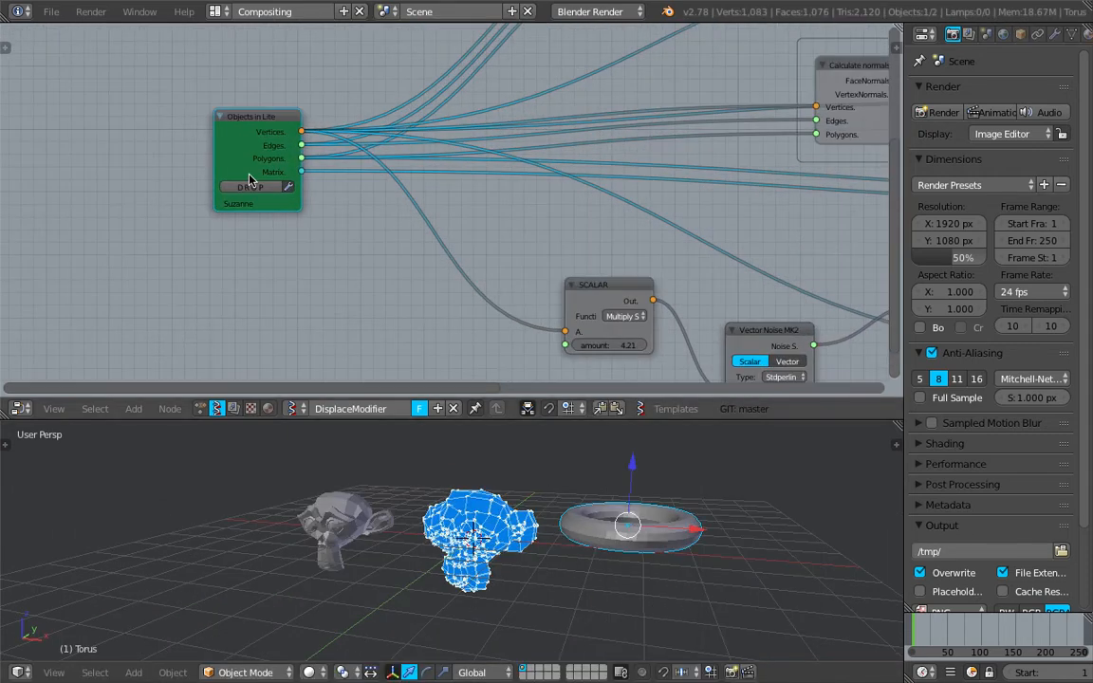
click(253, 188)
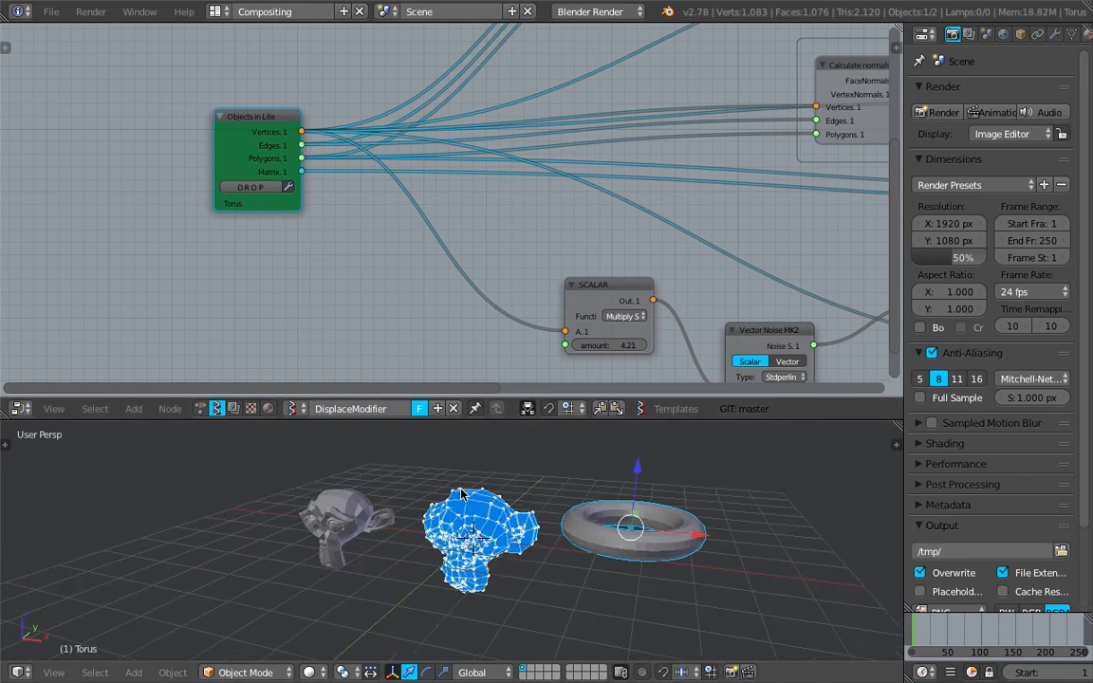
click(950, 632)
Set the Vector Math node's amount to 5.56 for the torus displacement and save the file
middle_drag(642, 506, 676, 560)
shift+middle_drag(675, 537, 478, 537)
scroll(596, 540, up, 3)
middle_drag(544, 499, 577, 545)
middle_drag(513, 292, 318, 187)
scroll(380, 209, up, 1)
drag(408, 246, 461, 362)
middle_drag(488, 437, 489, 467)
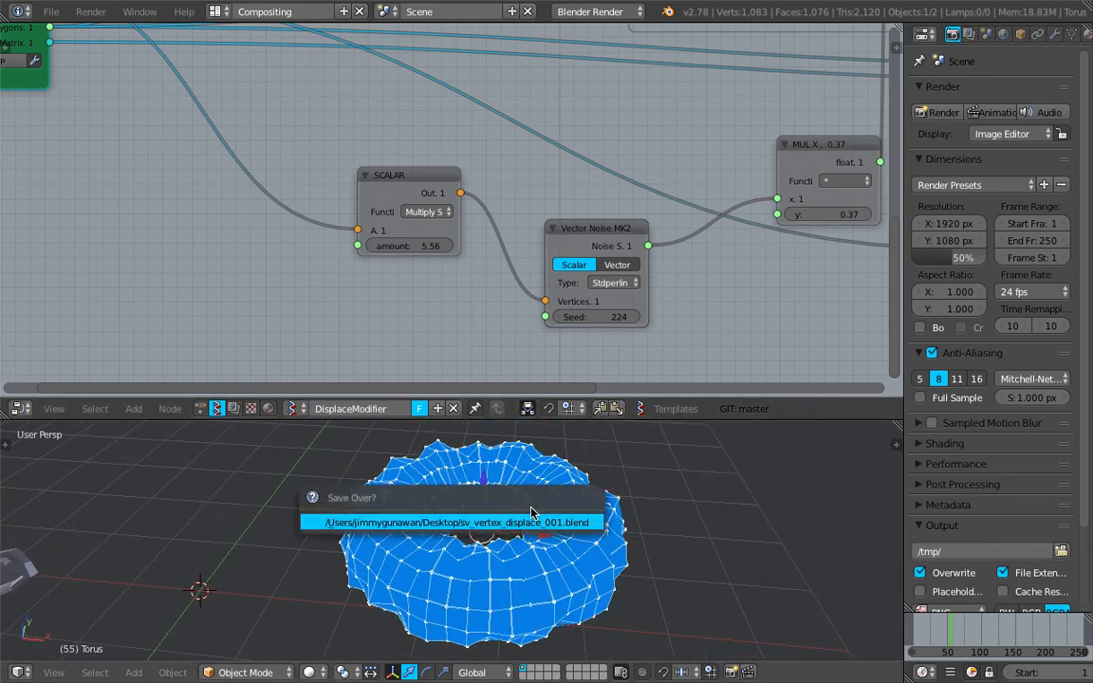
Move the Vector Math node away from the noise node and try amounts of 1.27 and 10
drag(367, 195, 291, 198)
drag(315, 250, 353, 251)
key(BackSpace)
middle_drag(626, 531, 544, 507)
click(353, 249)
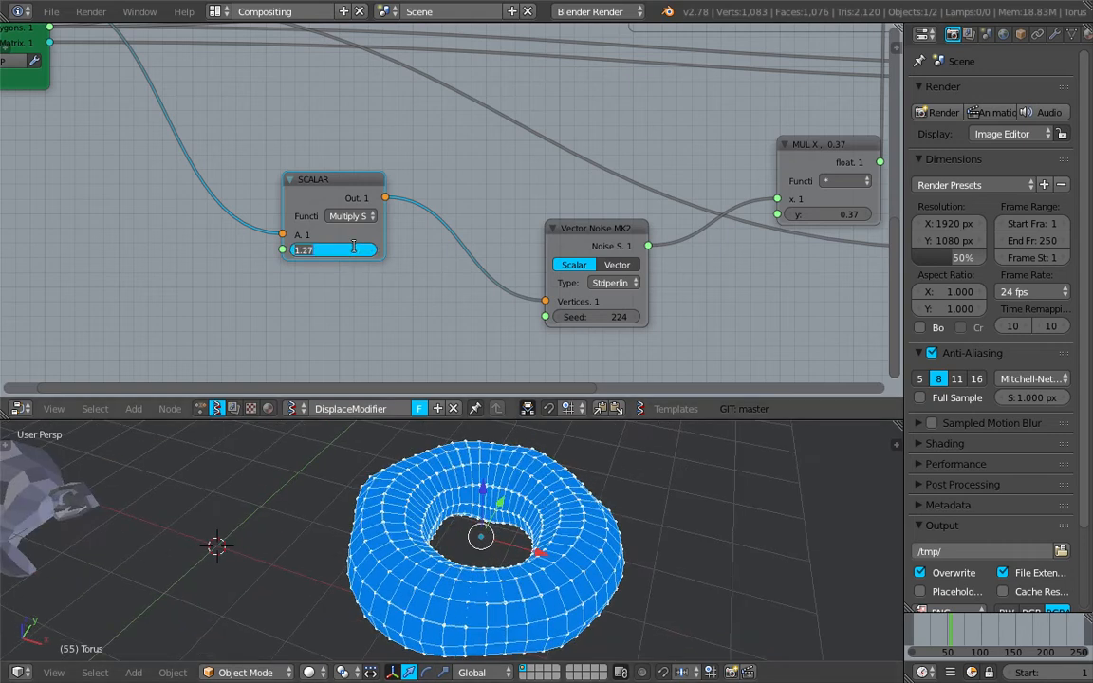
text(10)
key(Return)
middle_drag(469, 482, 550, 484)
Try a Vector Math amount of 0.2 and settle on 1.34
click(360, 248)
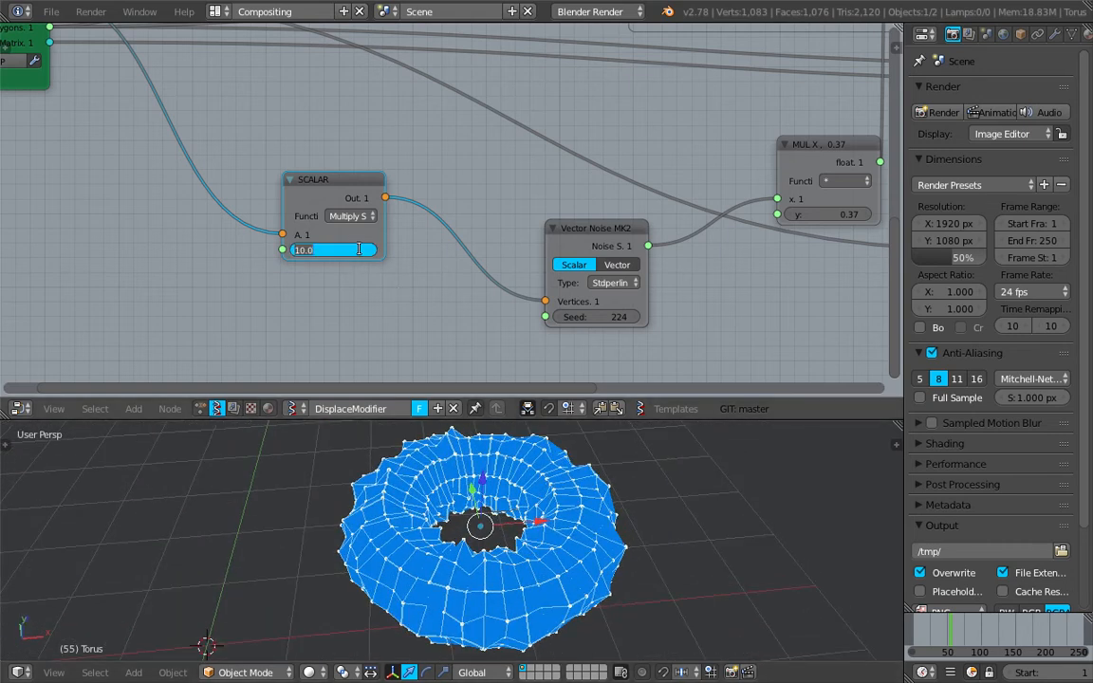
text(0.2)
key(Return)
drag(357, 242, 479, 246)
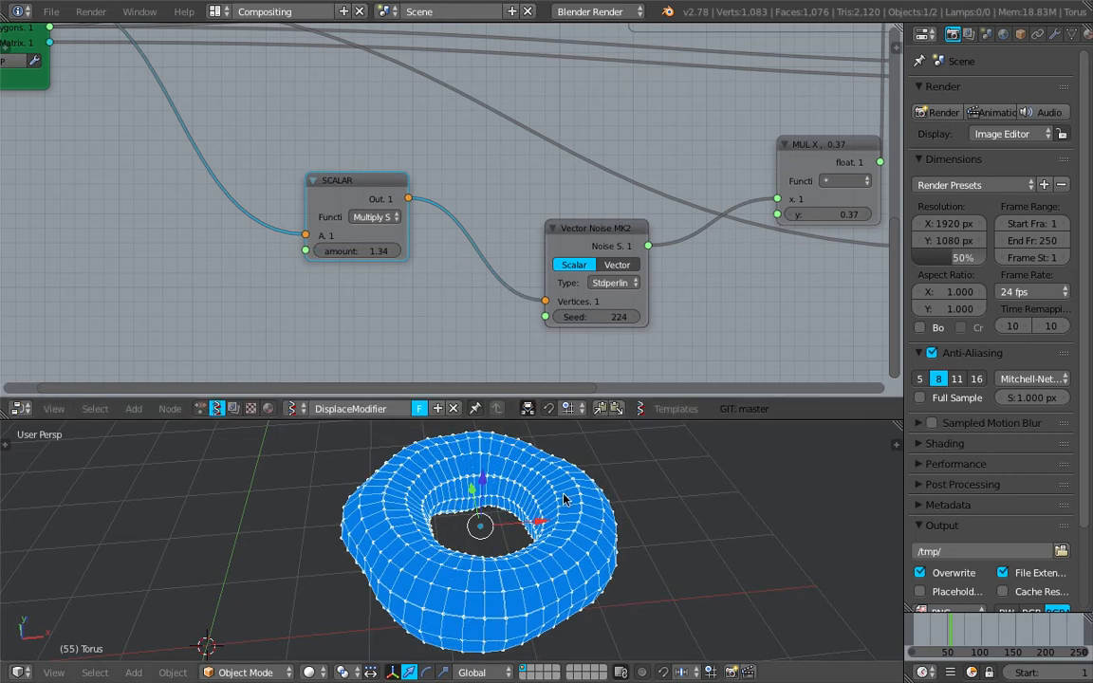
Set the Vector Noise MK2 seed to 271 and the Math node's y to 0.46, moving the noise node closer to Vector Math
scroll(564, 500, down, 2)
middle_drag(559, 533, 472, 521)
drag(596, 316, 640, 317)
drag(584, 244, 541, 247)
drag(833, 216, 858, 216)
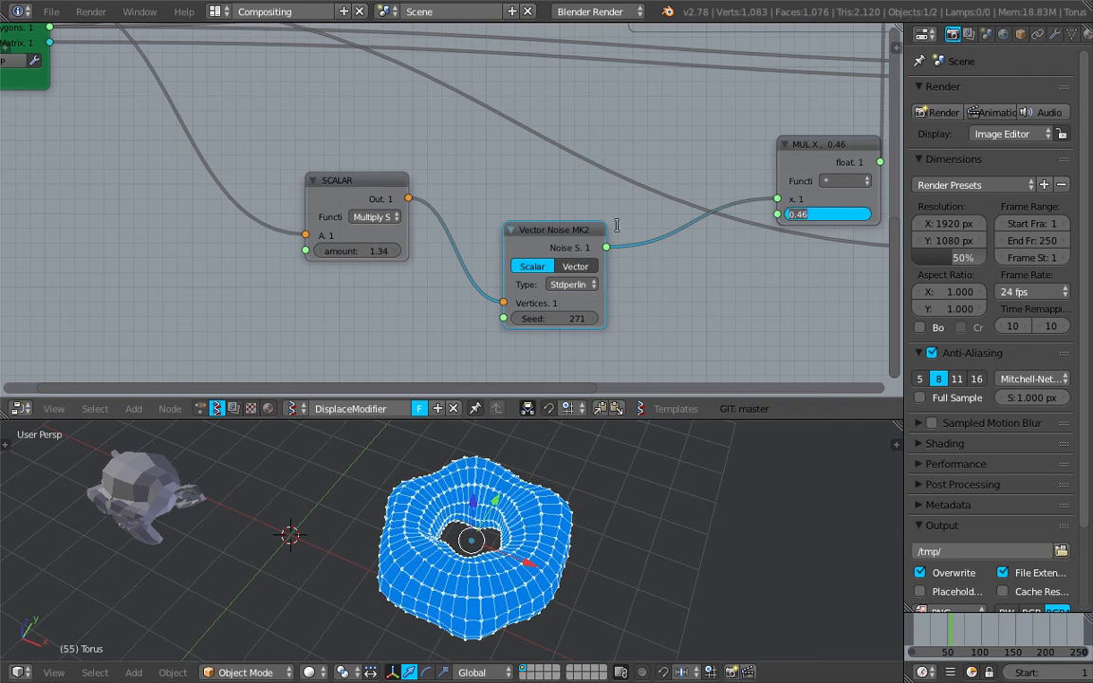
click(560, 537)
middle_drag(561, 537, 576, 520)
Move Objects in Lite farther from the Vector Math node and save over sv_vertex_displace_001.blend
middle_drag(416, 207, 575, 227)
middle_drag(179, 53, 200, 146)
drag(185, 104, 129, 111)
middle_drag(283, 219, 283, 186)
middle_drag(169, 256, 179, 251)
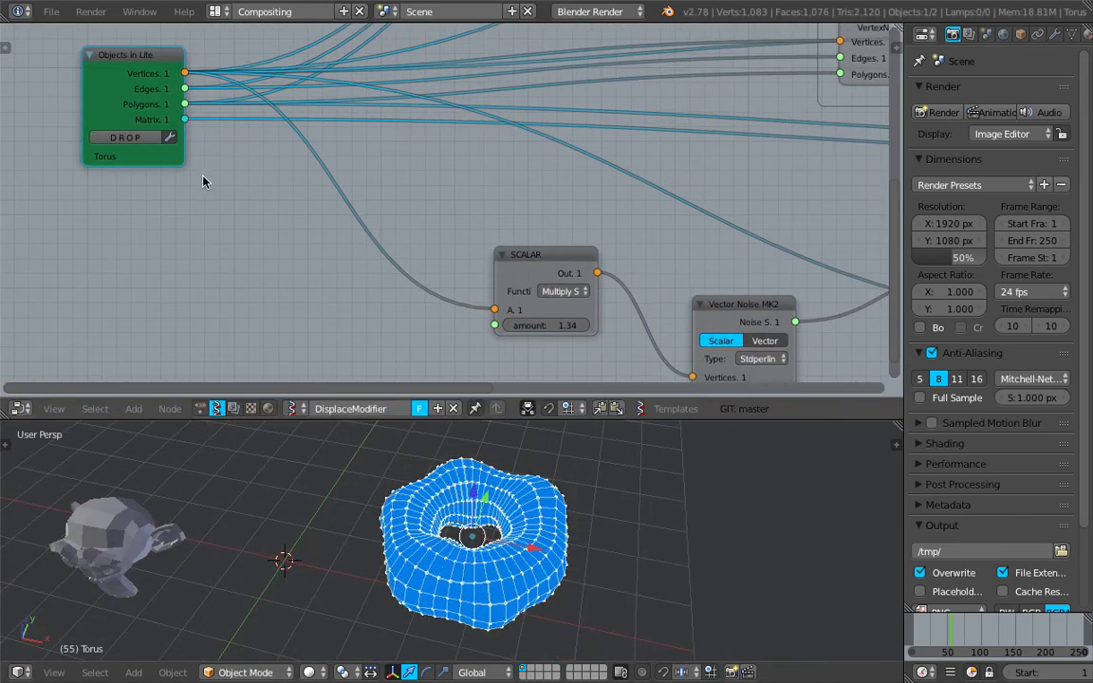
drag(149, 96, 130, 119)
middle_drag(448, 277, 460, 253)
key(ctrl+s)
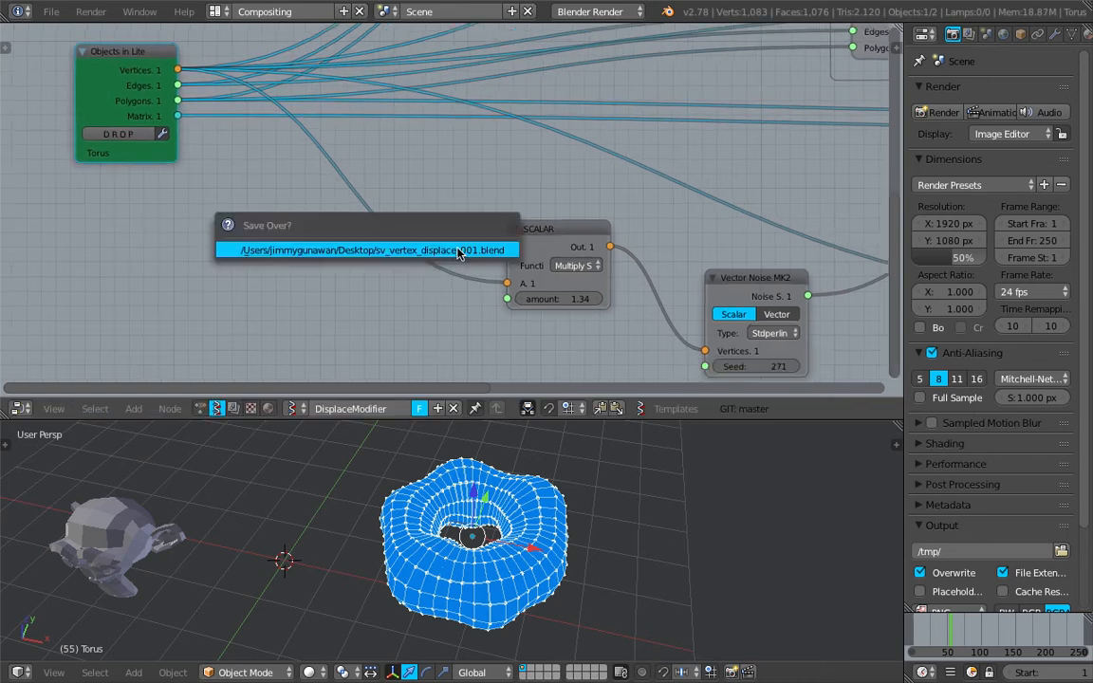
click(460, 253)
Insert a Move node into the link between Objects in Lite and the Vector Math node
scroll(571, 255, up, 1)
drag(572, 255, 544, 243)
middle_drag(495, 309, 507, 291)
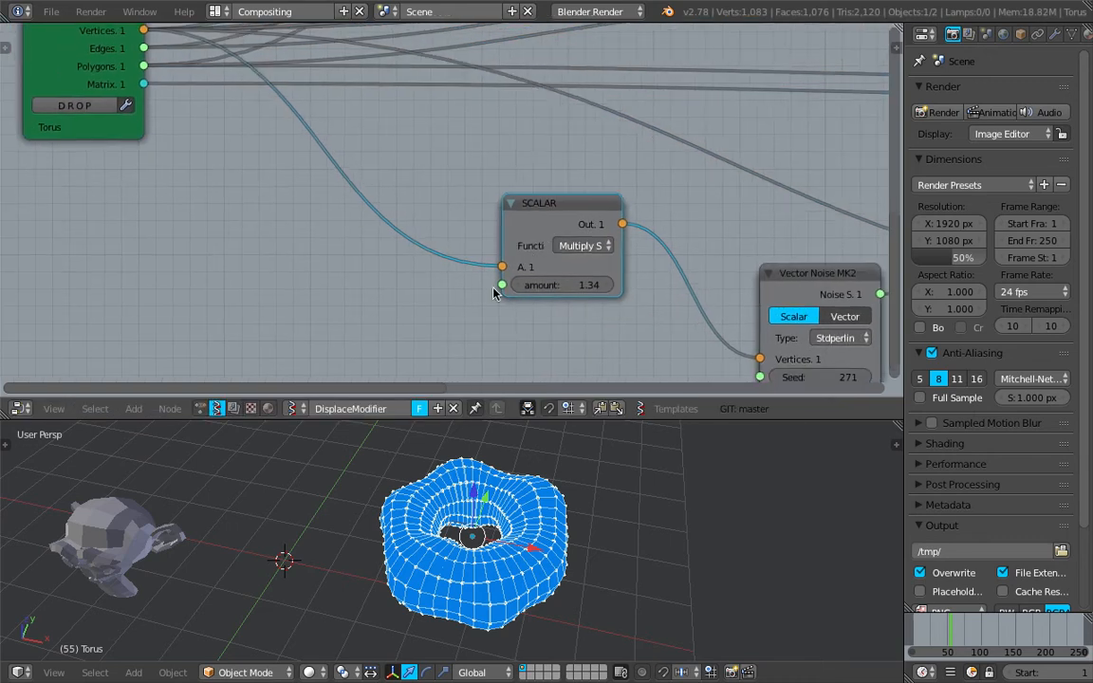
middle_drag(285, 267, 302, 217)
key(alt+space)
text(vect)
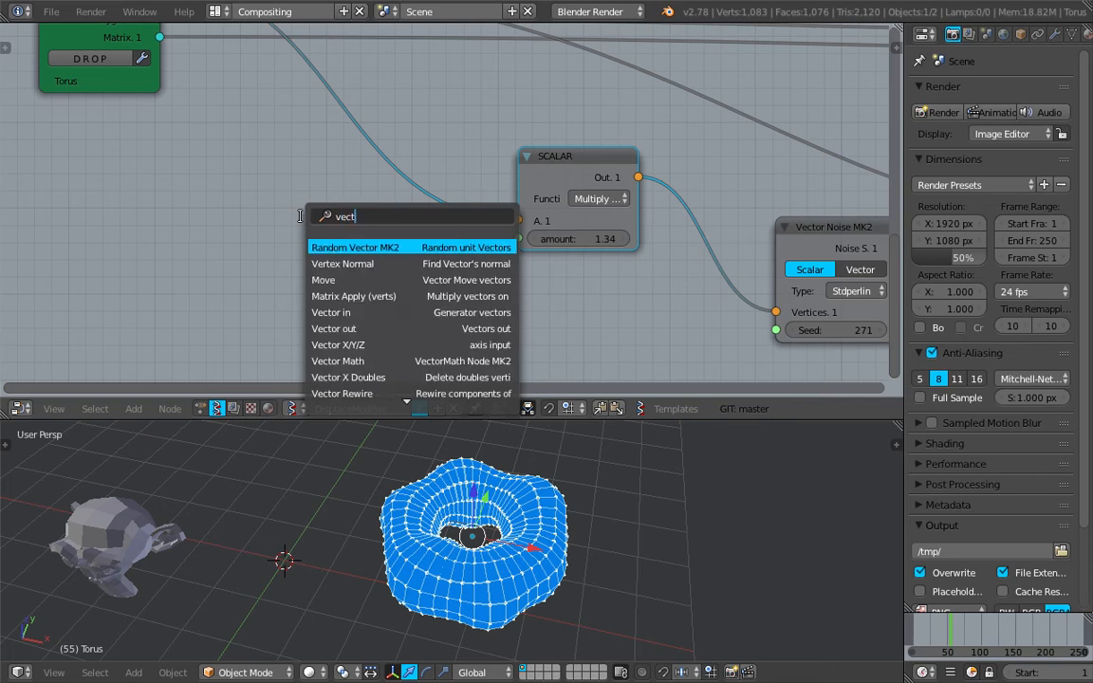
text(or)
key(BackSpace)
key(BackSpace)
key(BackSpace)
key(BackSpace)
key(BackSpace)
key(BackSpace)
key(BackSpace)
text(mov)
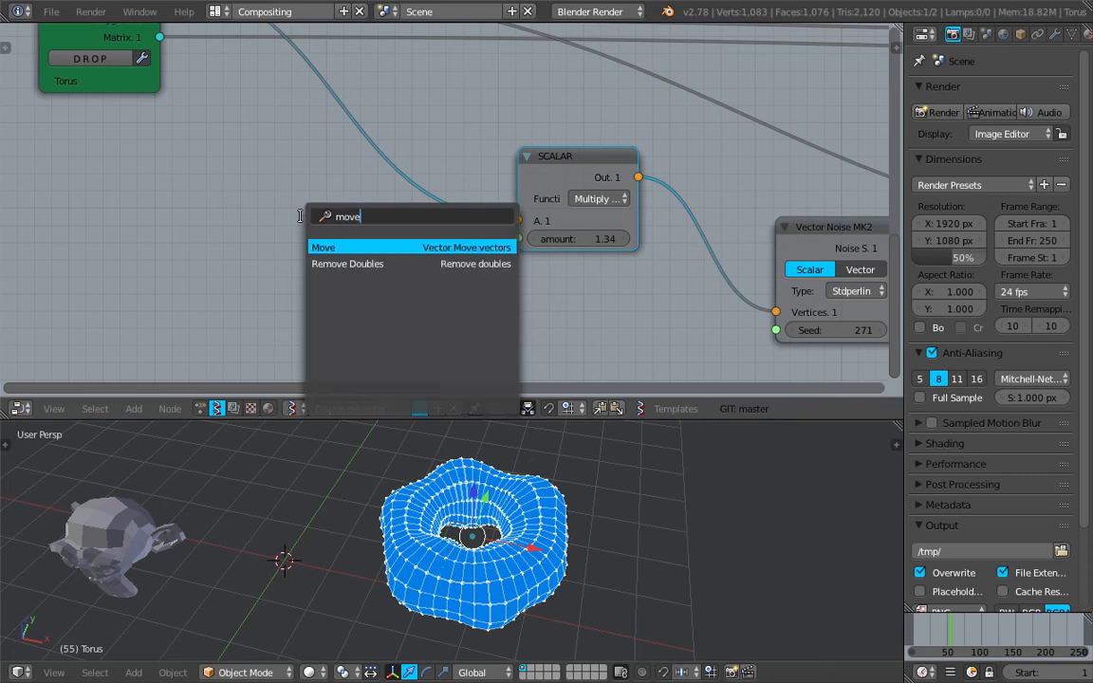
key(Return)
click(334, 169)
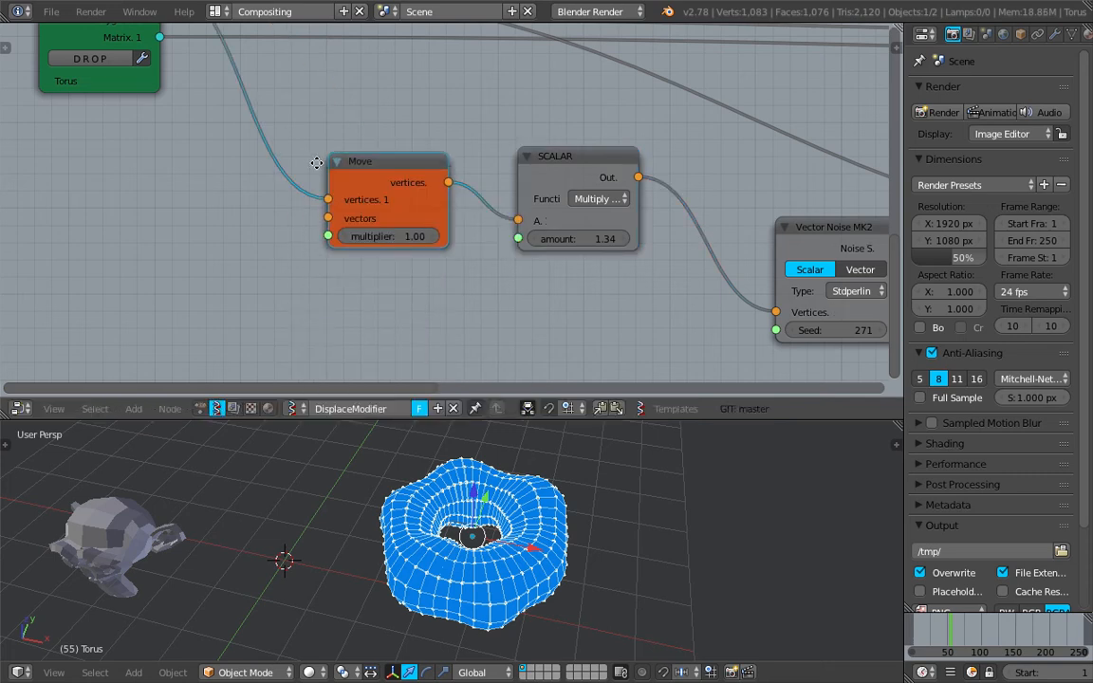
Add a Vector in node with X set to 1 and connect its output to the new Move node's vectors input
middle_drag(360, 102, 417, 218)
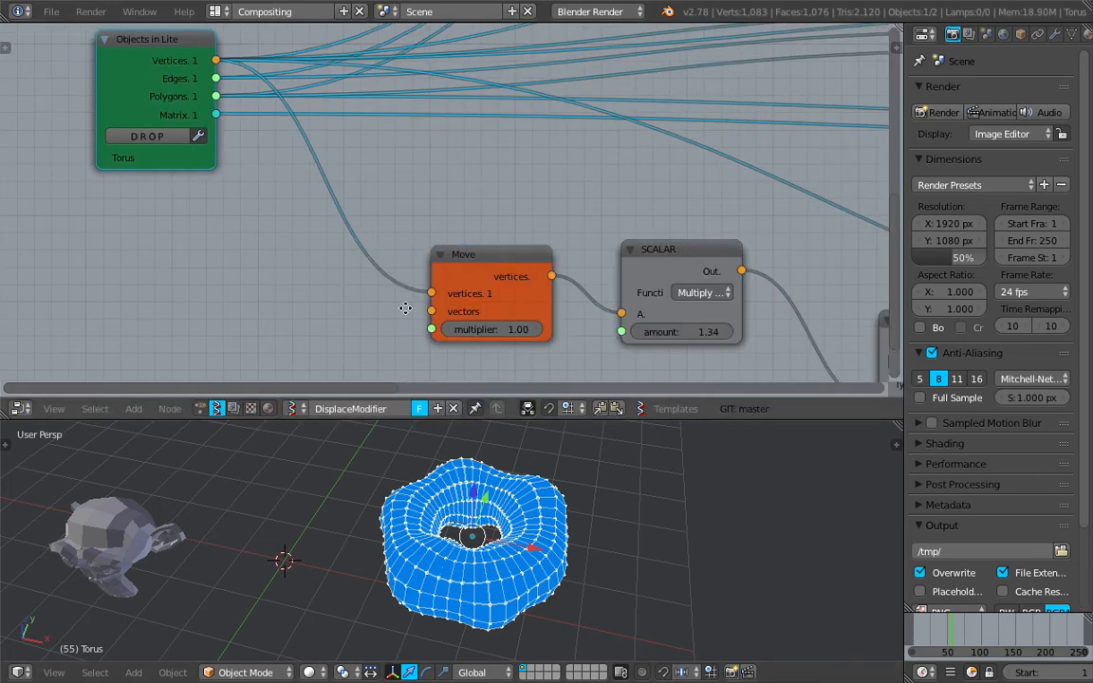
middle_drag(407, 309, 465, 222)
middle_drag(235, 232, 239, 205)
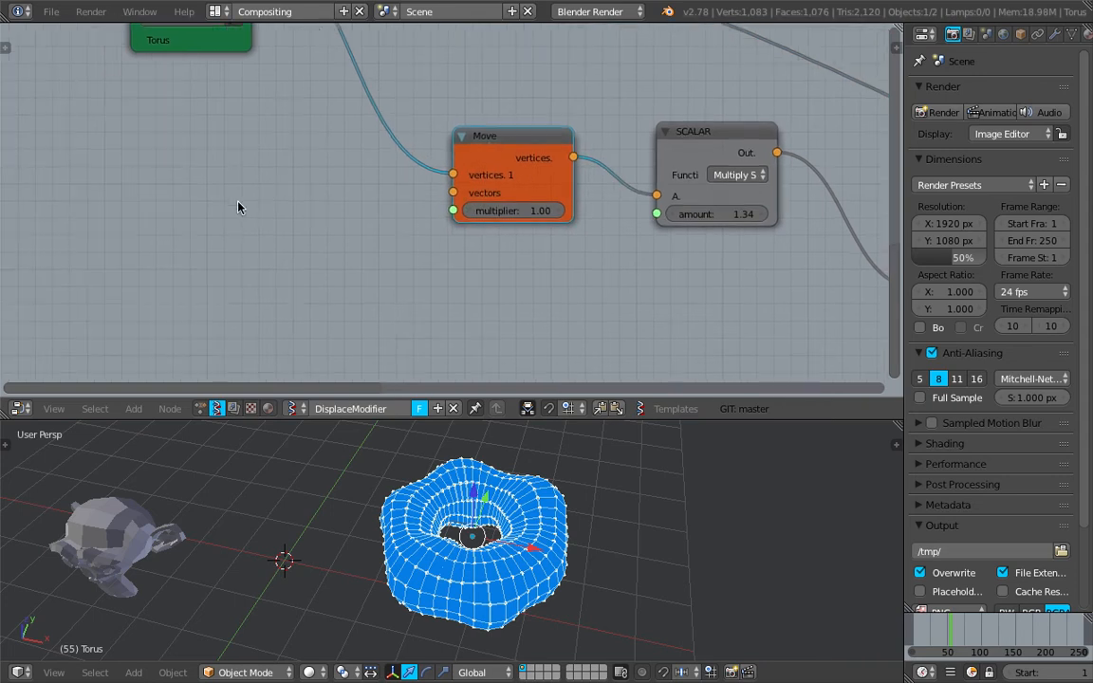
key(space)
text(vector in)
key(Return)
click(291, 254)
text(1)
key(Return)
drag(333, 227, 413, 207)
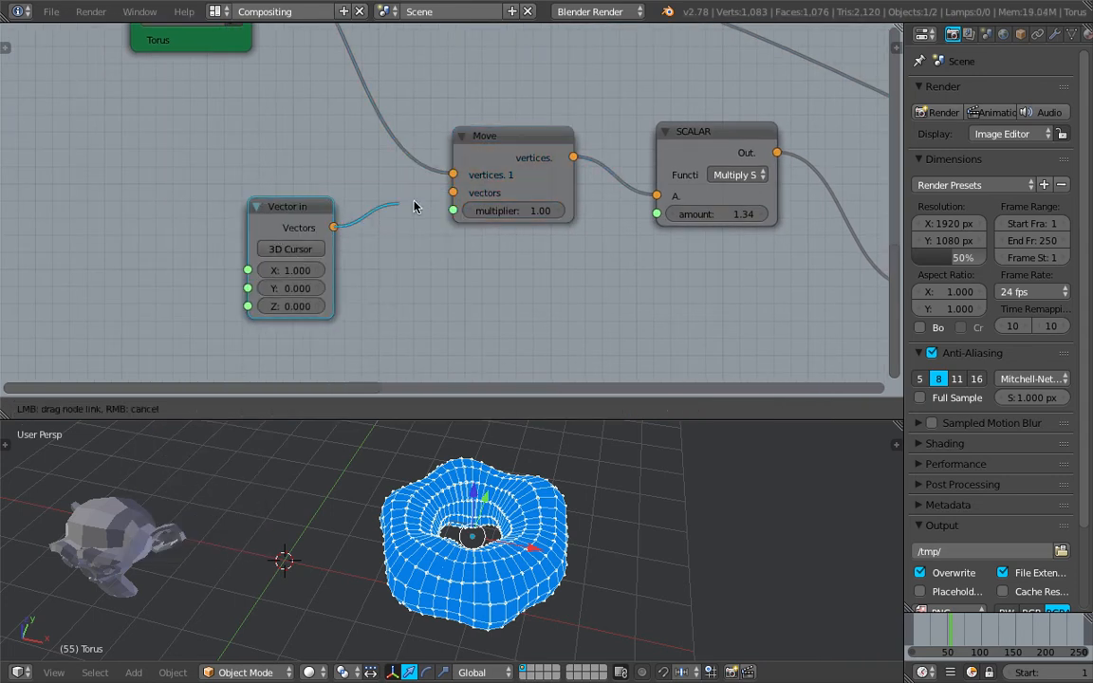
drag(262, 239, 229, 182)
Add a Frame Info node and connect its Current Frame output to the X input of Vector in
middle_drag(228, 182, 370, 196)
key(shift+a)
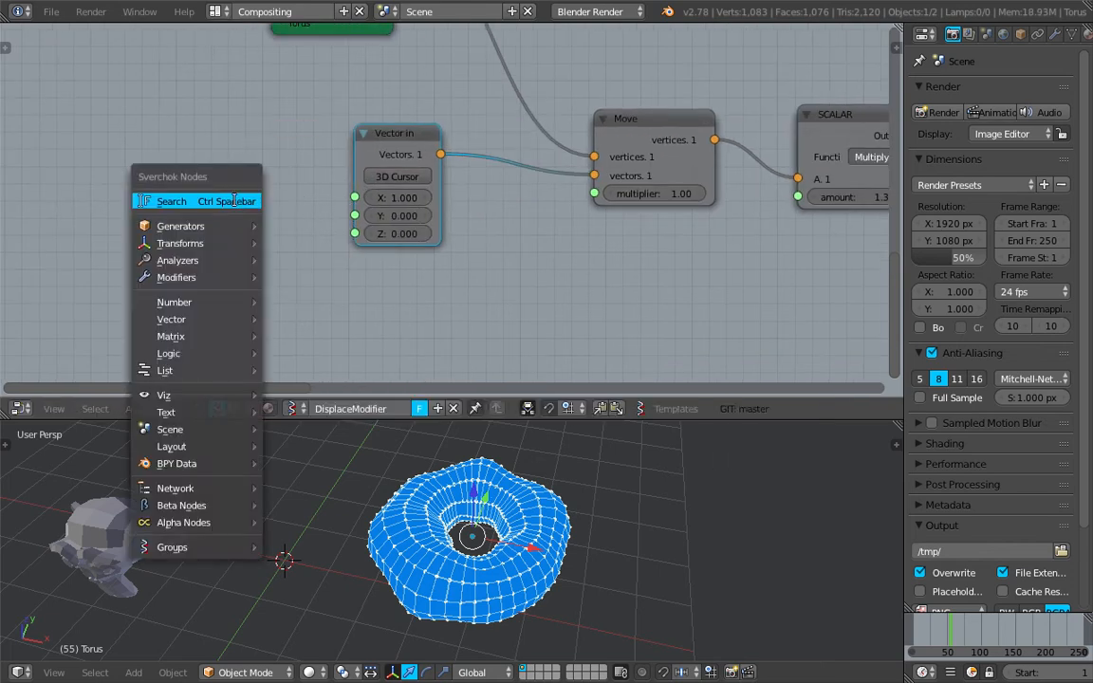
text(frame)
key(Return)
click(114, 163)
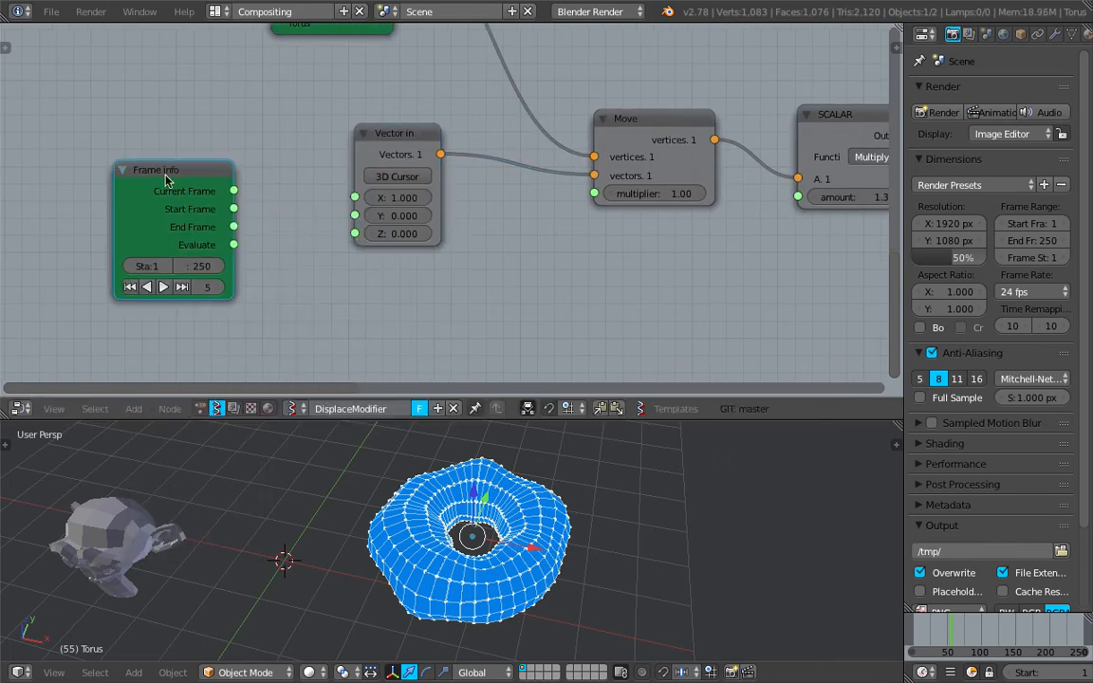
drag(234, 190, 354, 198)
Play the animation and set the new Move node's multiplier to 0.20
key(alt+a)
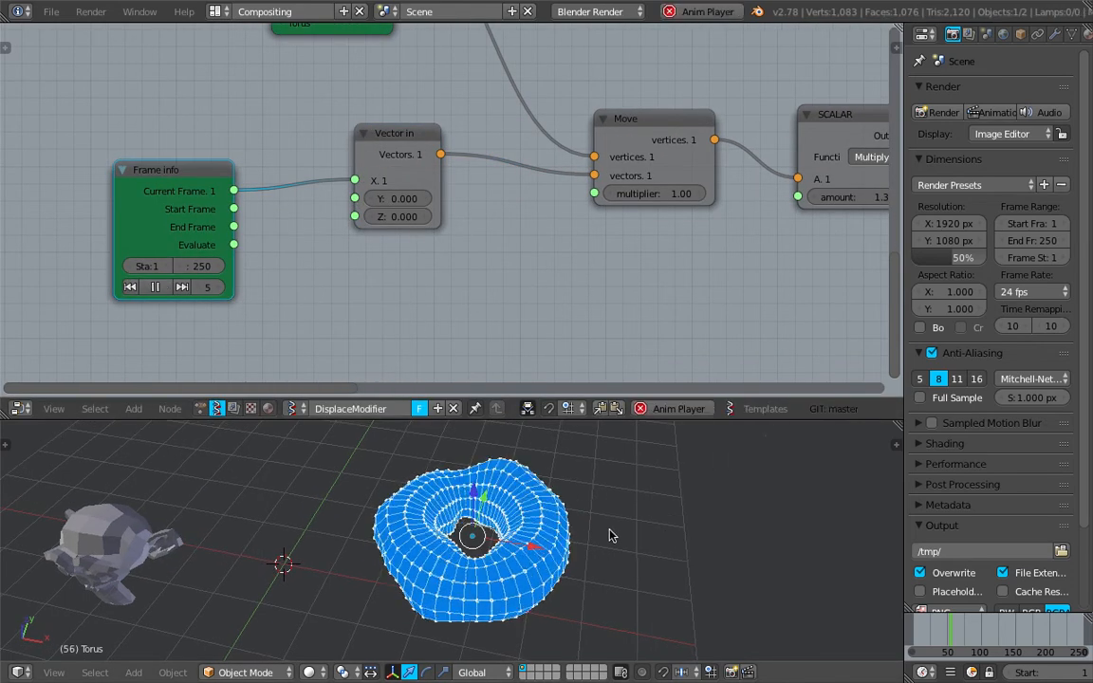
click(672, 194)
text(0.2)
key(Return)
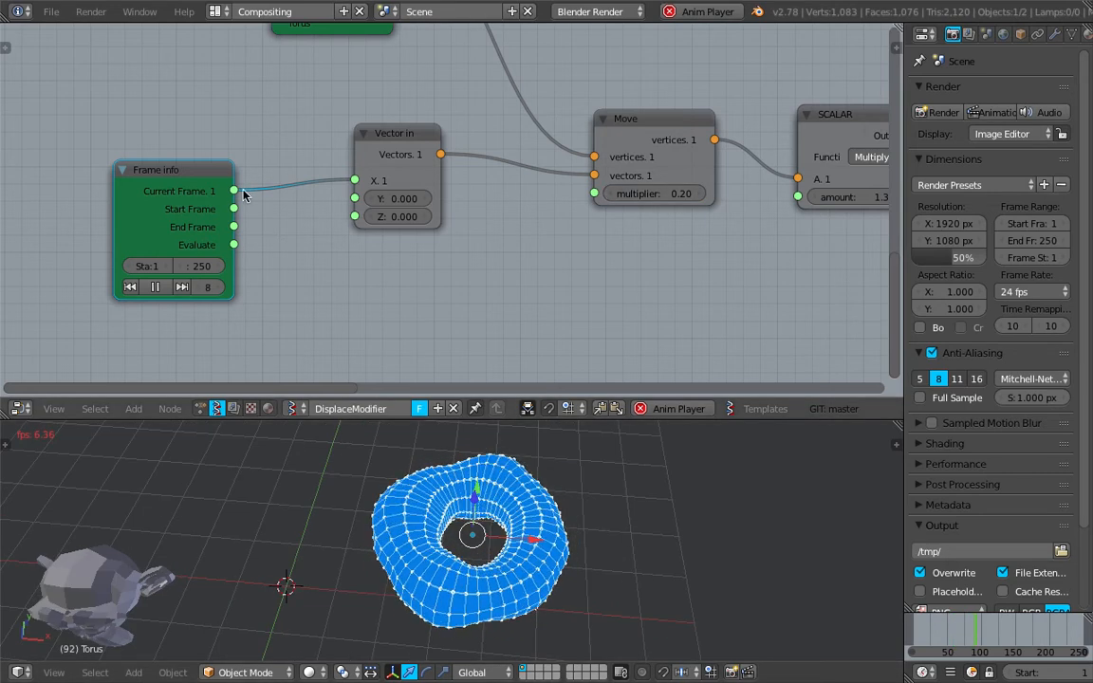
Move the Frame Info node slightly and reroute Current Frame from Vector in's X input to its Z input
key(g)
click(273, 207)
drag(241, 204, 354, 217)
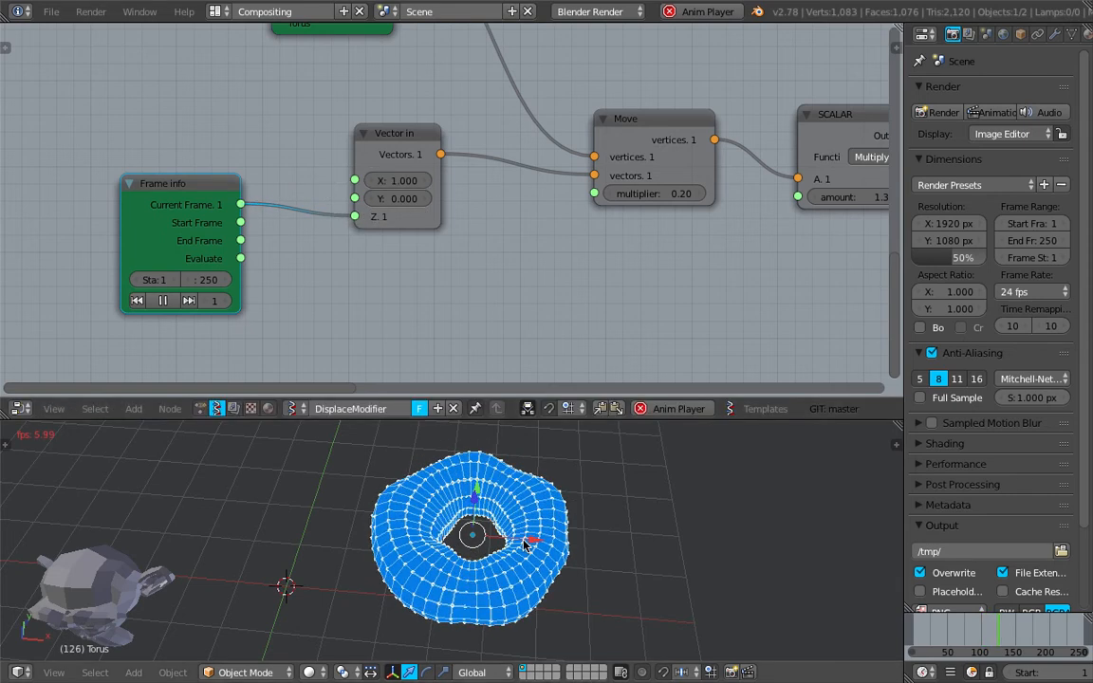
Set the Vector Math amount to 0.89, and save the file with the animation playback stopped
middle_drag(684, 249, 482, 245)
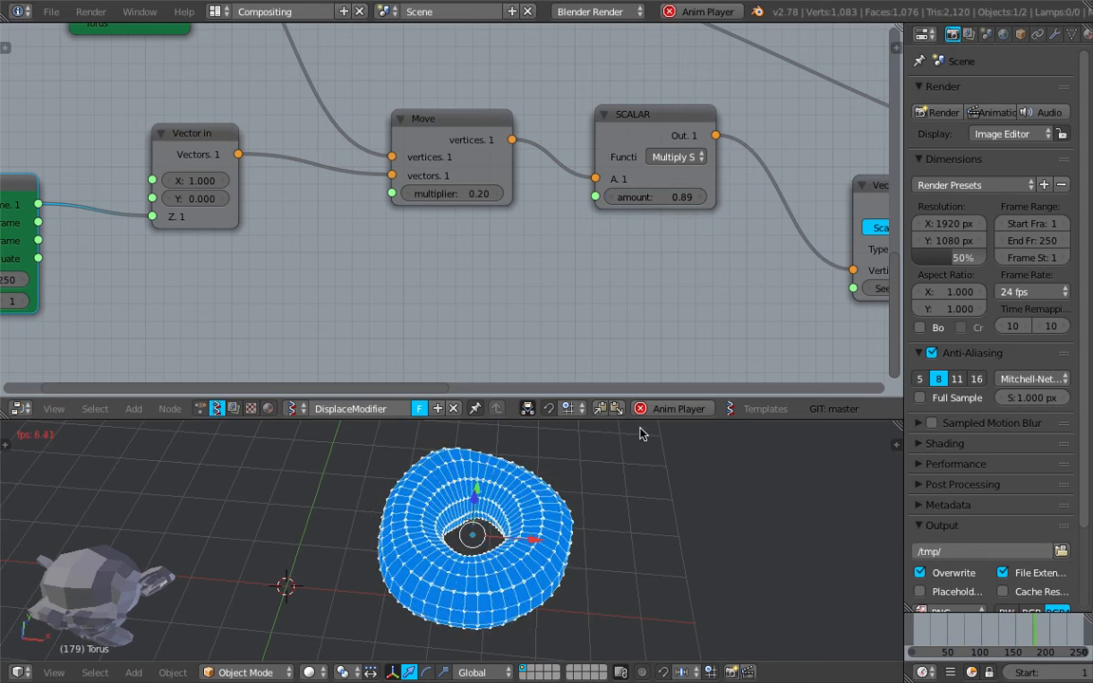
key(Escape)
key(ctrl+s)
Hide the vertex points in the Viewer Draw preview and reposition the Viewer Draw, Vector Turbulence and Math nodes
mouse_move(732, 149)
middle_down()
mouse_move(610, 225)
mouse_move(505, 253)
mouse_move(341, 205)
mouse_move(607, 149)
mouse_move(746, 98)
middle_up()
click(610, 225)
scroll(615, 238, down, 4)
drag(769, 65, 775, 58)
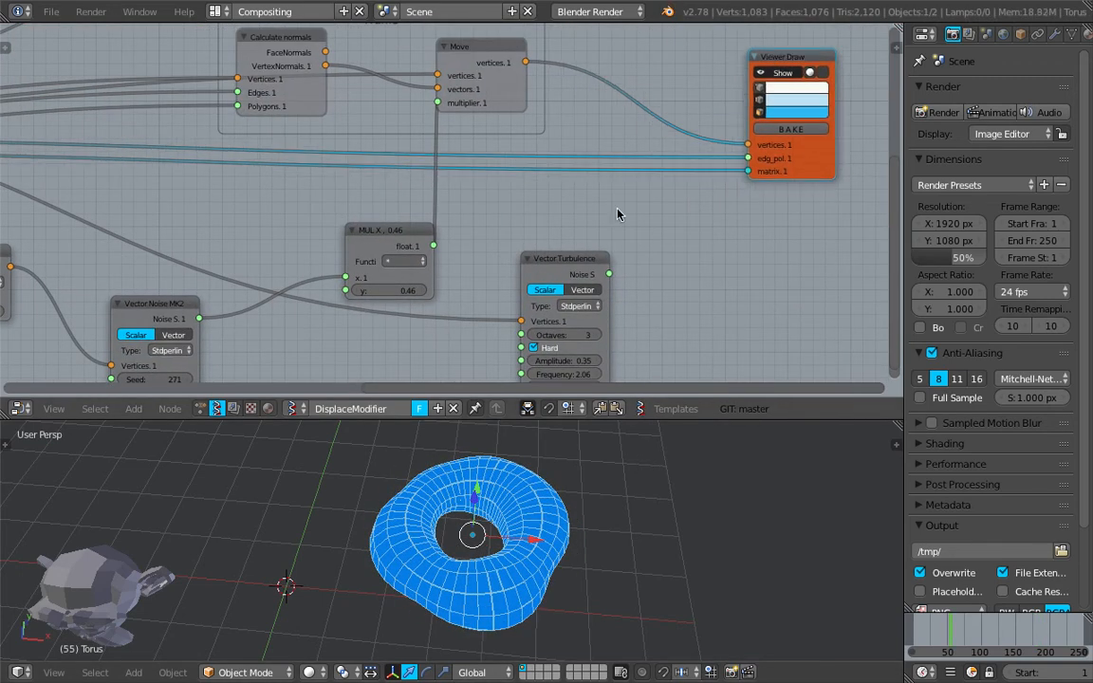
drag(556, 266, 636, 227)
drag(426, 234, 476, 202)
scroll(476, 202, down, 1)
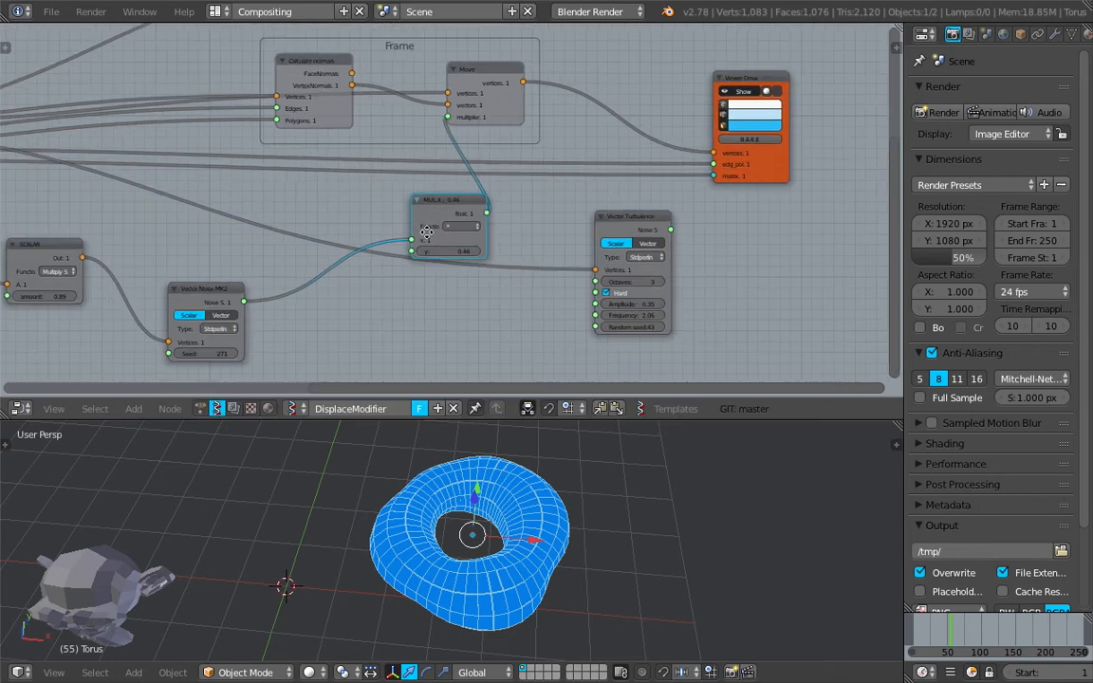
Move the Vector Noise node and bring the Vector Turbulence node closer to it, and save the file
middle_drag(272, 273, 427, 214)
drag(377, 234, 427, 214)
drag(776, 161, 560, 239)
key(ctrl+s)
click(527, 231)
Place the Vector Turbulence node beneath Vector Noise and connect the scaled vectors output to its Vertices input
middle_drag(502, 210, 537, 208)
scroll(537, 207, up, 2)
drag(484, 217, 495, 166)
drag(655, 247, 478, 271)
middle_drag(480, 269, 549, 240)
scroll(503, 228, up, 1)
scroll(483, 249, down, 2)
drag(361, 169, 535, 281)
scroll(521, 205, down, 2)
middle_drag(518, 199, 486, 263)
Reposition the multiplying Math node beside the noise nodes and save the file
drag(674, 224, 616, 220)
scroll(616, 241, up, 4)
middle_drag(616, 241, 671, 207)
mouse_move(675, 247)
mouse_down()
mouse_move(703, 238)
mouse_move(680, 238)
mouse_move(691, 241)
mouse_up()
key(ctrl+s)
click(692, 239)
Move the Objects In Lite node up to clear space beneath it
scroll(692, 240, down, 4)
middle_drag(494, 221, 778, 246)
click(374, 150)
middle_drag(360, 132, 195, 127)
middle_drag(439, 200, 480, 216)
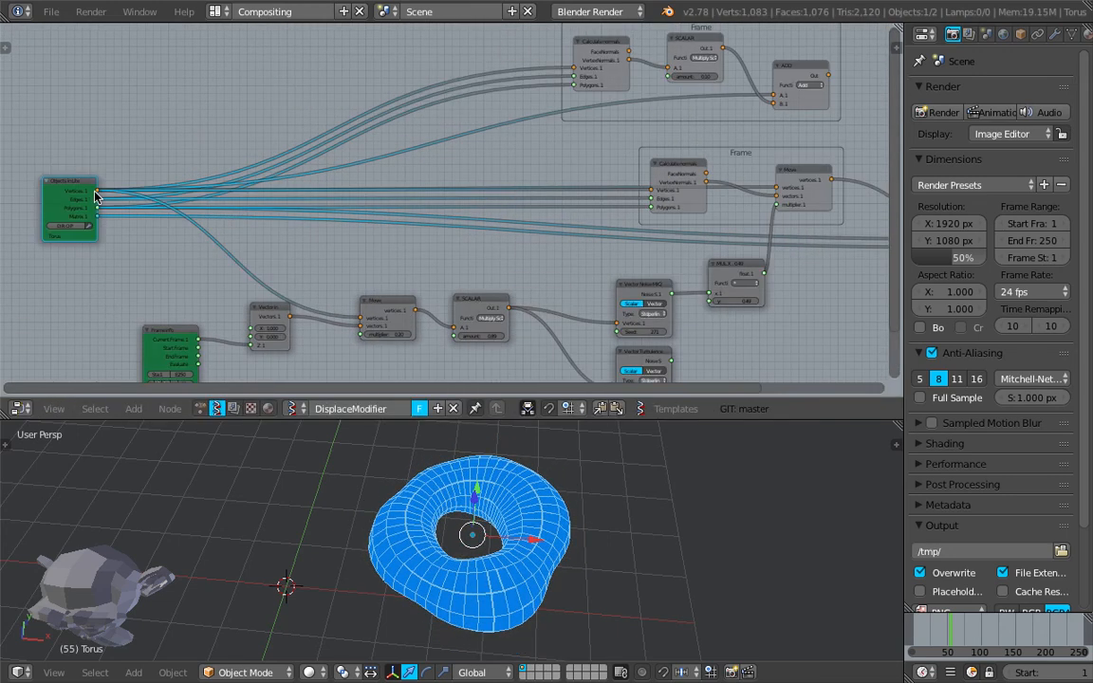
key(g)
click(99, 106)
scroll(214, 134, down, 1)
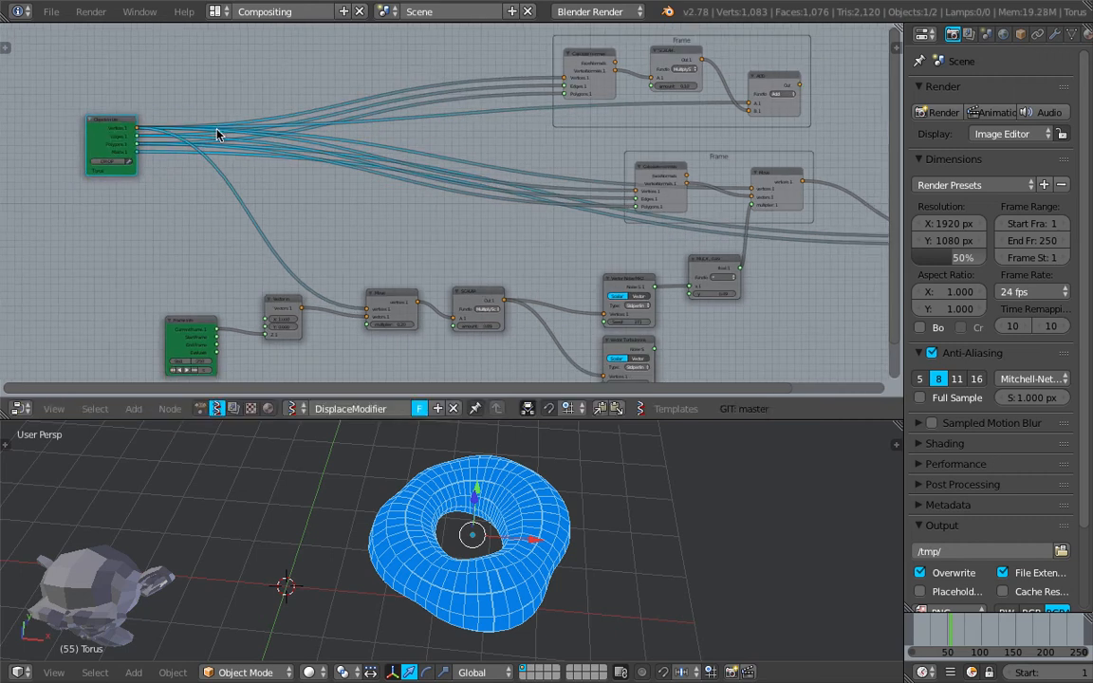
middle_drag(215, 133, 265, 91)
key(shift+a)
click(144, 177)
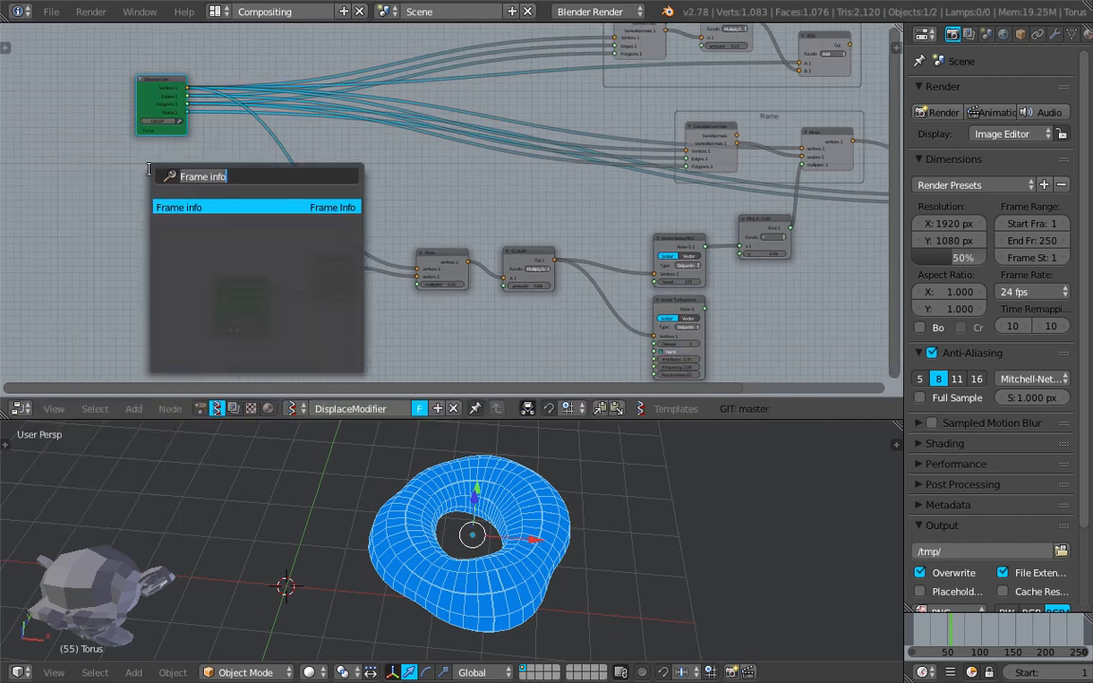
key(Escape)
Add an IcoSphere generator node and place it below the Objects In Lite node
key(shift+a)
mouse_move(156, 222)
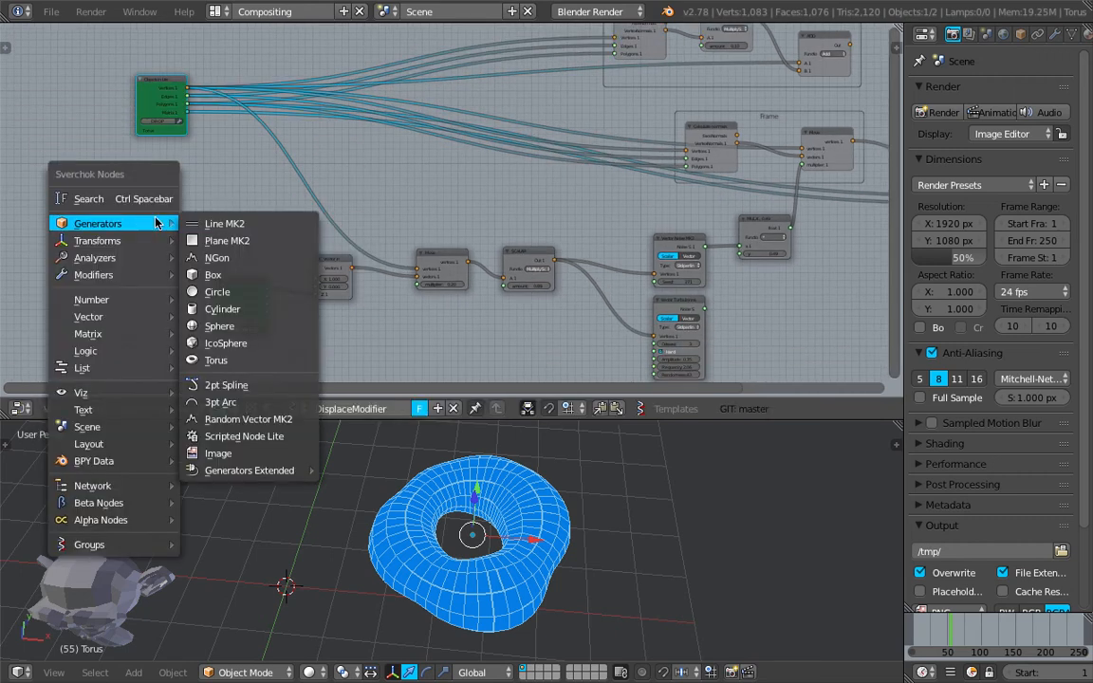
click(241, 343)
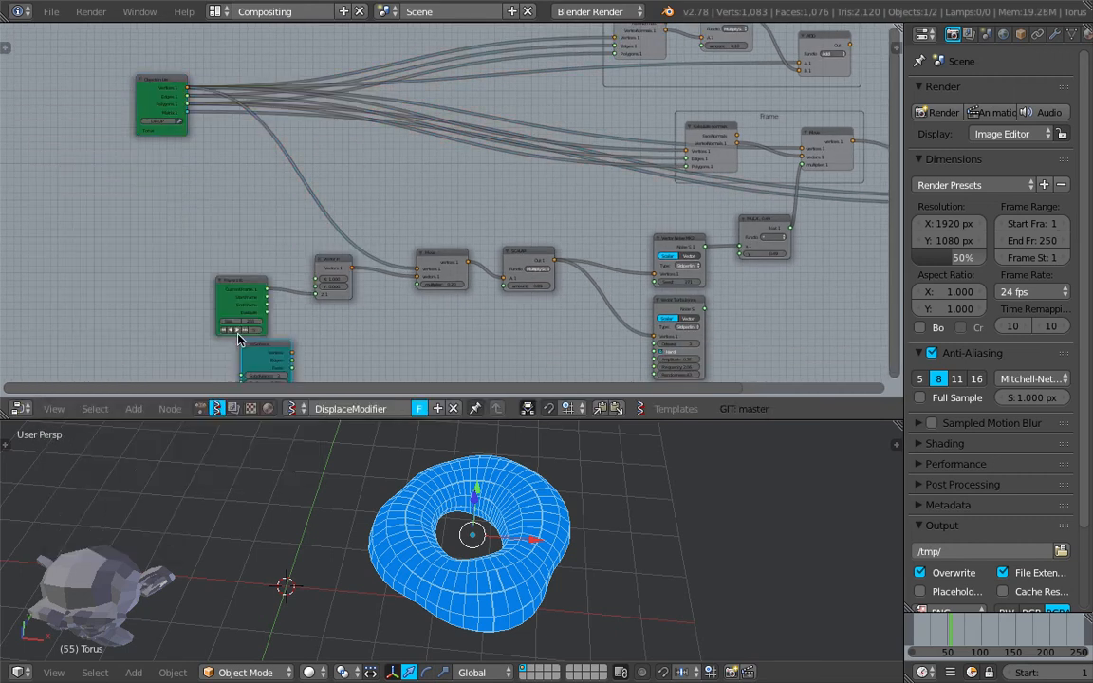
click(173, 193)
Connect the IcoSphere's Vertices to the vertices input of the Move node feeding the noise, and shift the IcoSphere node closer
scroll(168, 226, up, 2)
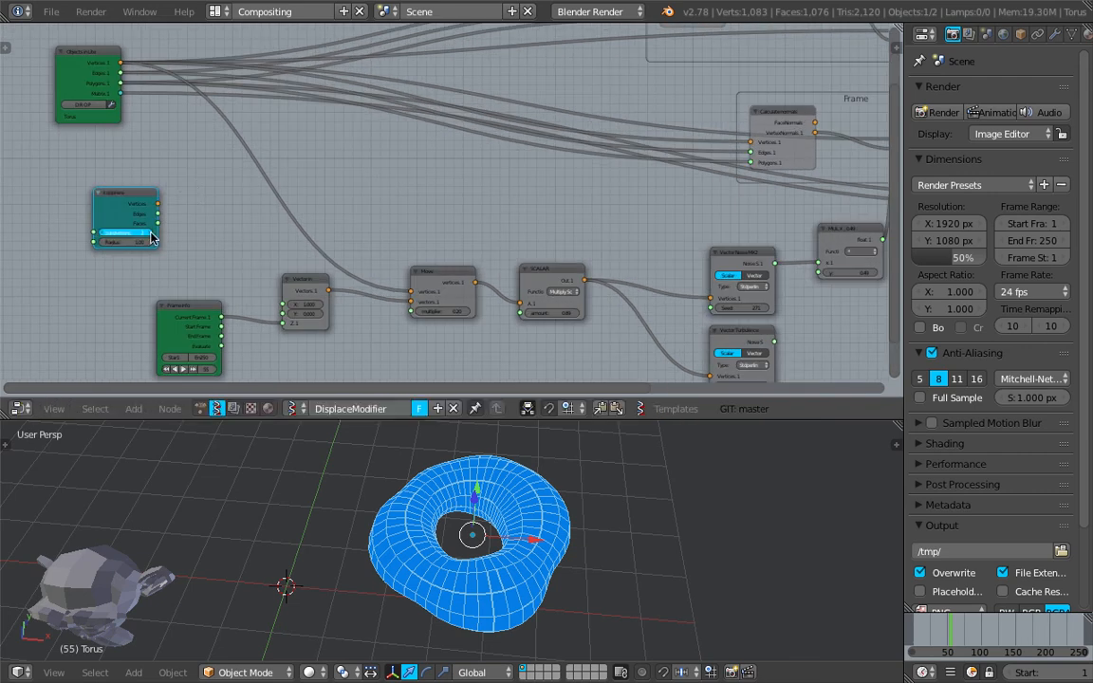
scroll(164, 217, down, 1)
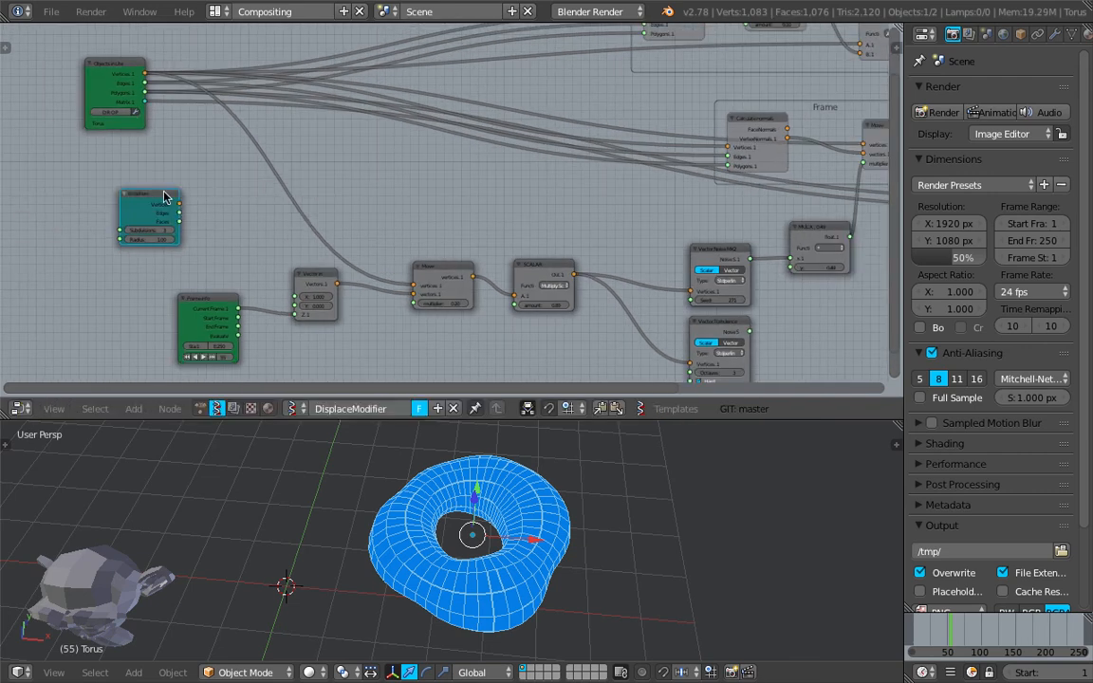
scroll(216, 211, up, 1)
drag(183, 205, 186, 204)
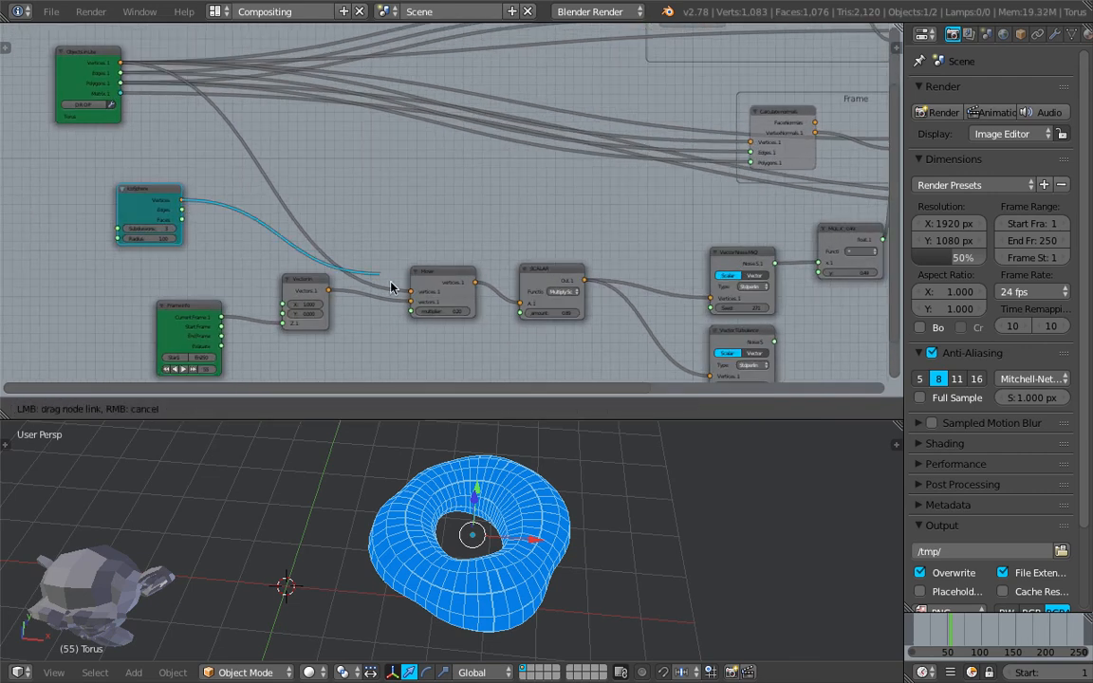
drag(410, 297, 411, 294)
drag(167, 194, 285, 188)
middle_drag(285, 188, 168, 225)
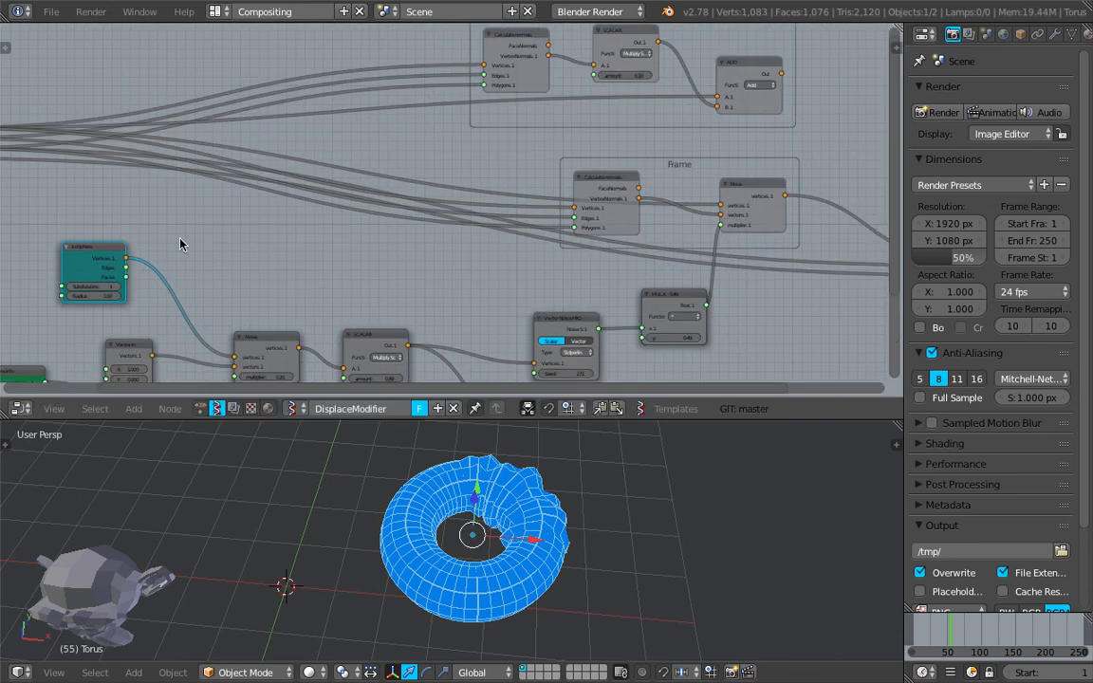
Connect the IcoSphere's Vertices, Edges and Faces to the matching Calculate Normals inputs in the lower frame
drag(124, 258, 466, 222)
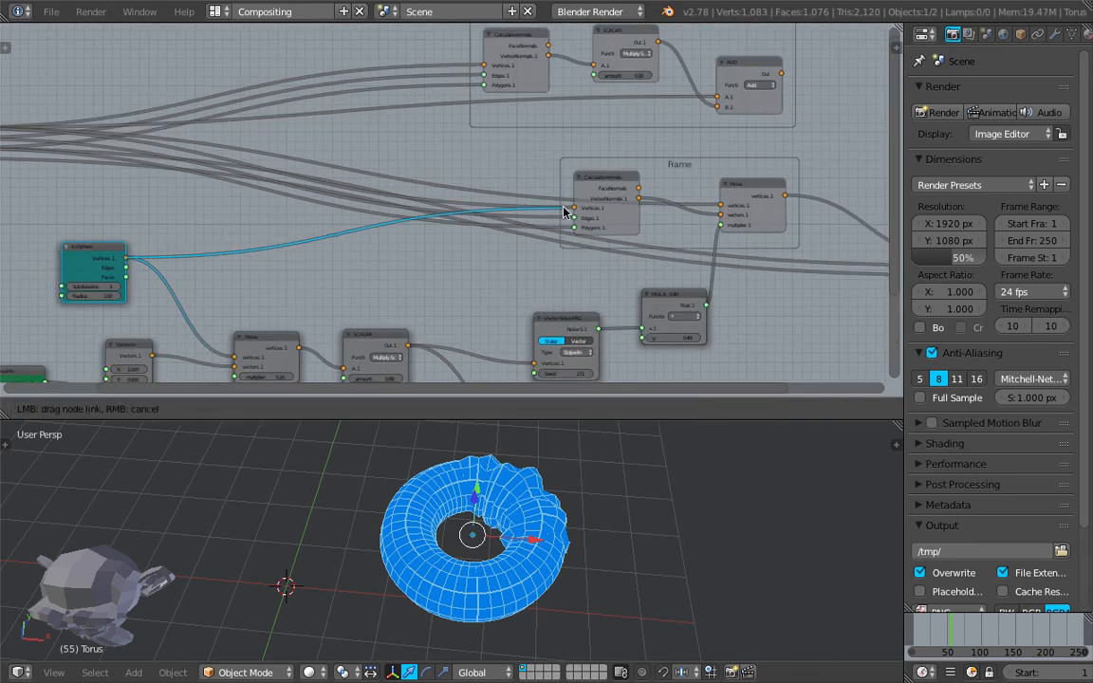
drag(571, 211, 570, 210)
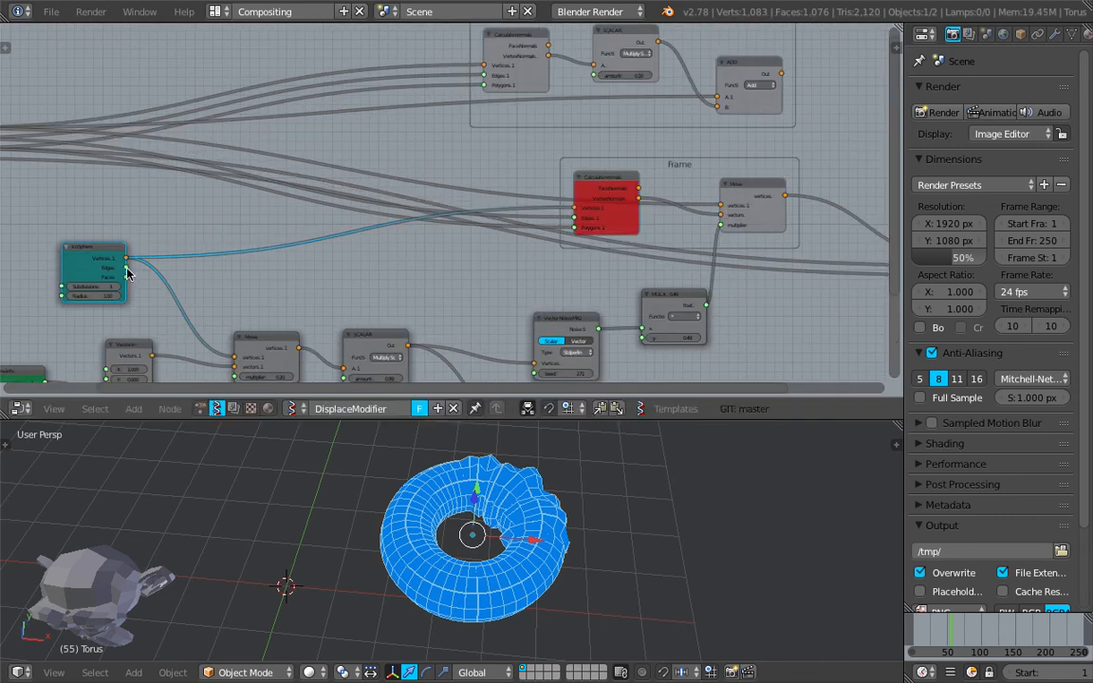
drag(125, 268, 581, 236)
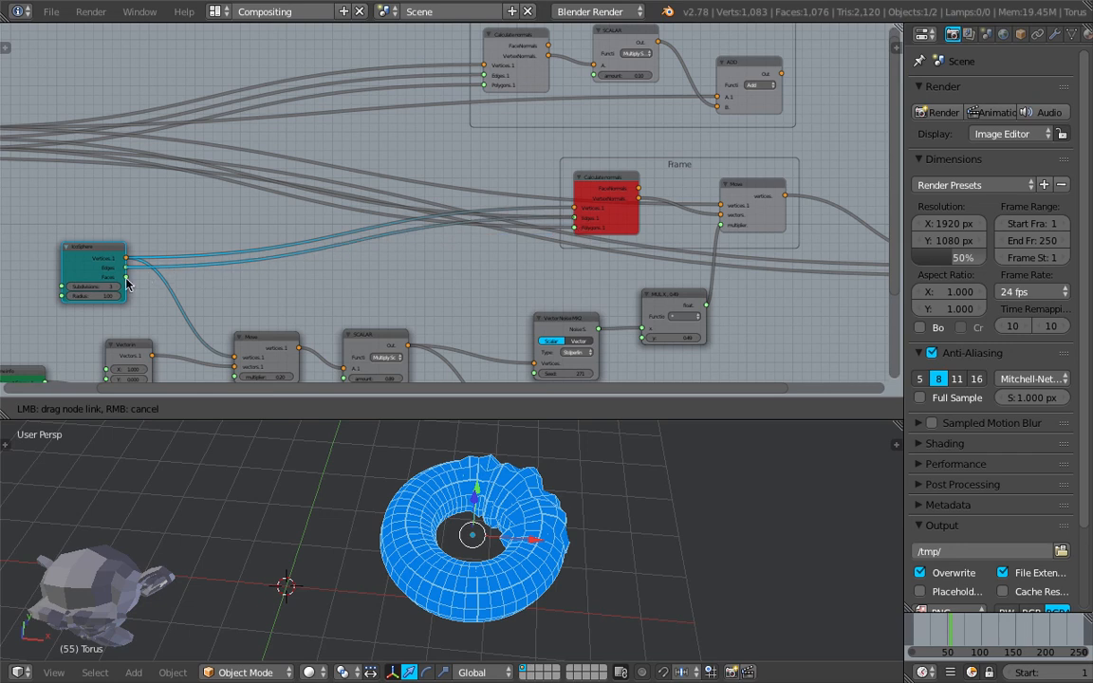
scroll(502, 245, down, 2)
middle_drag(502, 245, 468, 229)
Connect the IcoSphere's Faces to Viewer Draw's edg_pol input and disconnect the torus matrix from Viewer Draw
middle_drag(556, 572, 512, 541)
middle_drag(653, 242, 470, 248)
scroll(400, 256, down, 2)
middle_drag(134, 242, 243, 223)
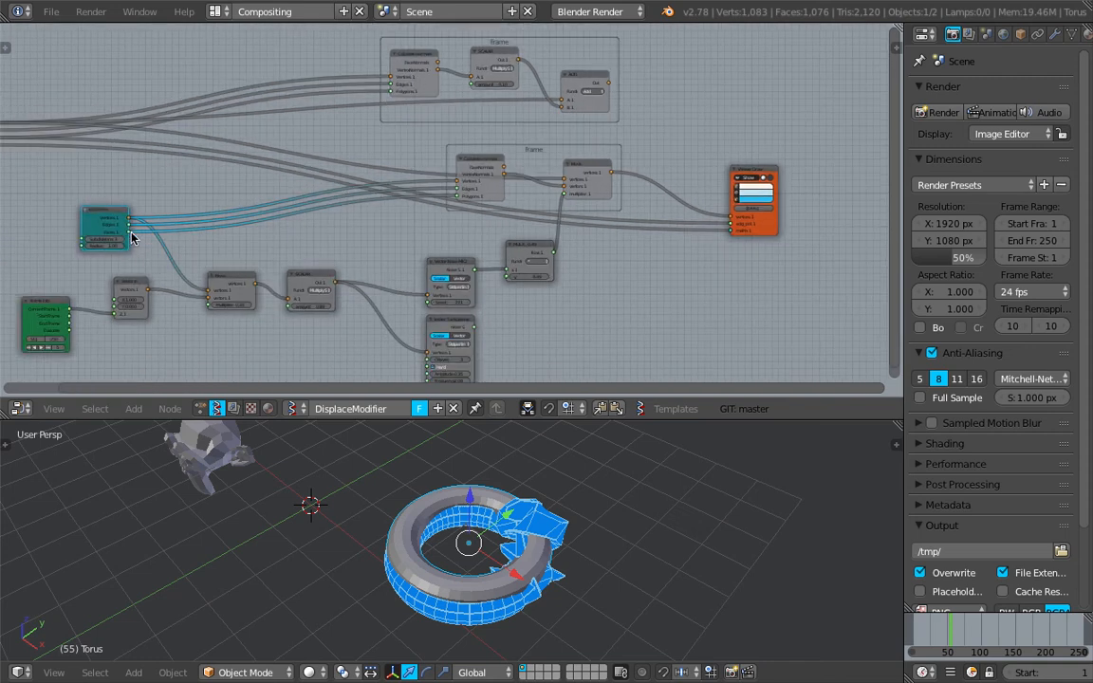
drag(133, 238, 333, 232)
drag(729, 228, 718, 246)
middle_drag(483, 481, 537, 482)
Reposition the IcoSphere node and set its radius to 5.95 and subdivisions to 1
scroll(427, 271, up, 4)
middle_drag(412, 254, 492, 202)
drag(60, 149, 128, 132)
middle_drag(343, 159, 561, 177)
scroll(431, 197, up, 1)
click(296, 206)
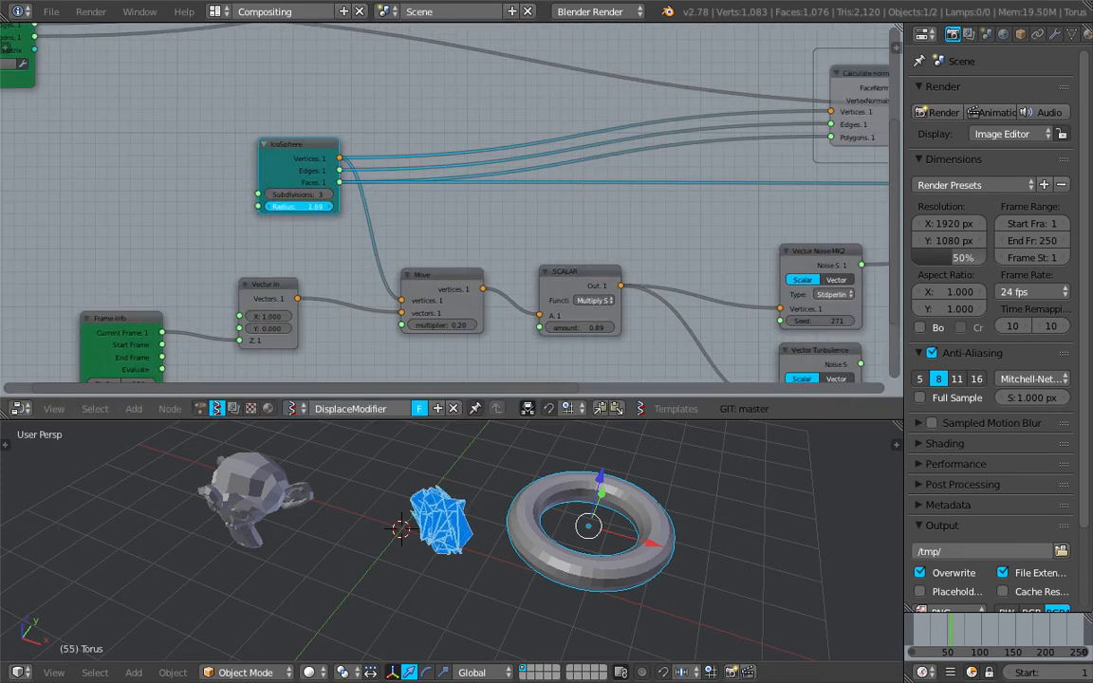
drag(319, 197, 129, 171)
Shift the lower Calculate Normals node and connect the IcoSphere's Vertices to the vertices input of the framed Move node
middle_drag(368, 222, 219, 260)
scroll(332, 219, down, 1)
scroll(327, 224, down, 1)
middle_drag(336, 212, 315, 226)
click(486, 143)
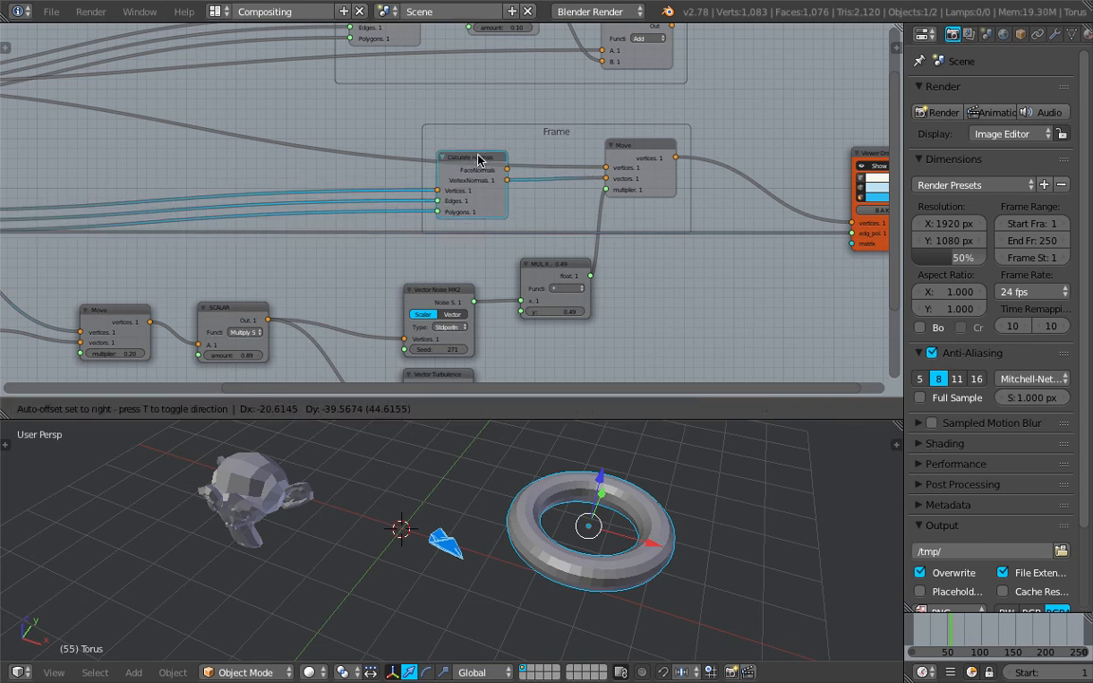
scroll(297, 178, down, 2)
middle_drag(234, 166, 353, 168)
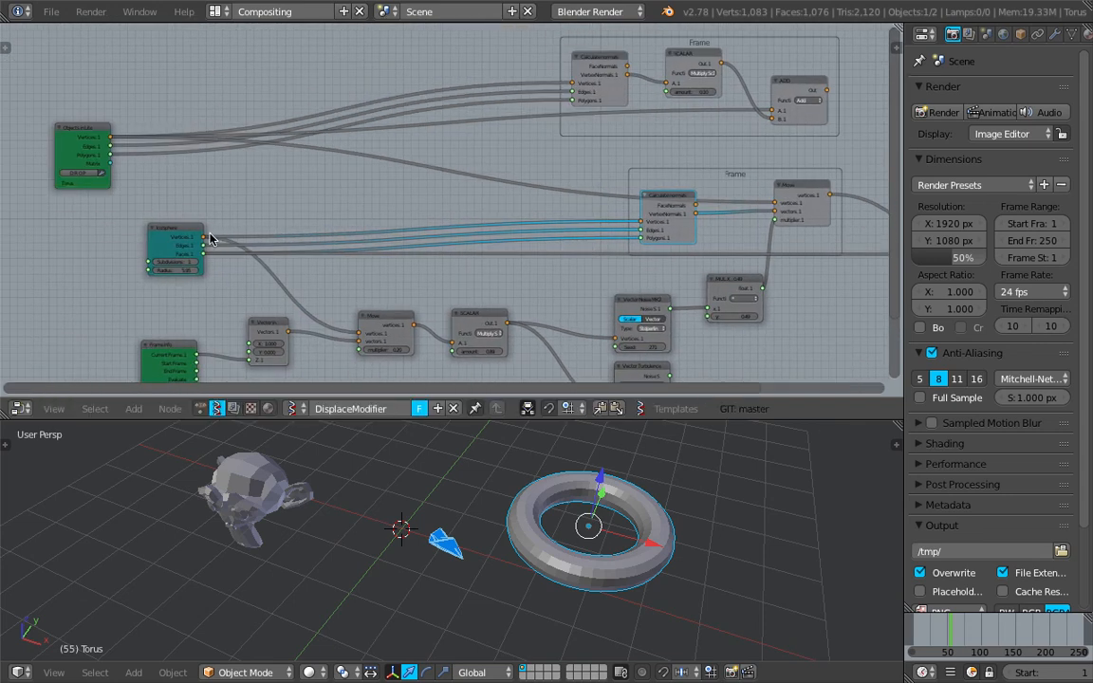
drag(209, 241, 775, 211)
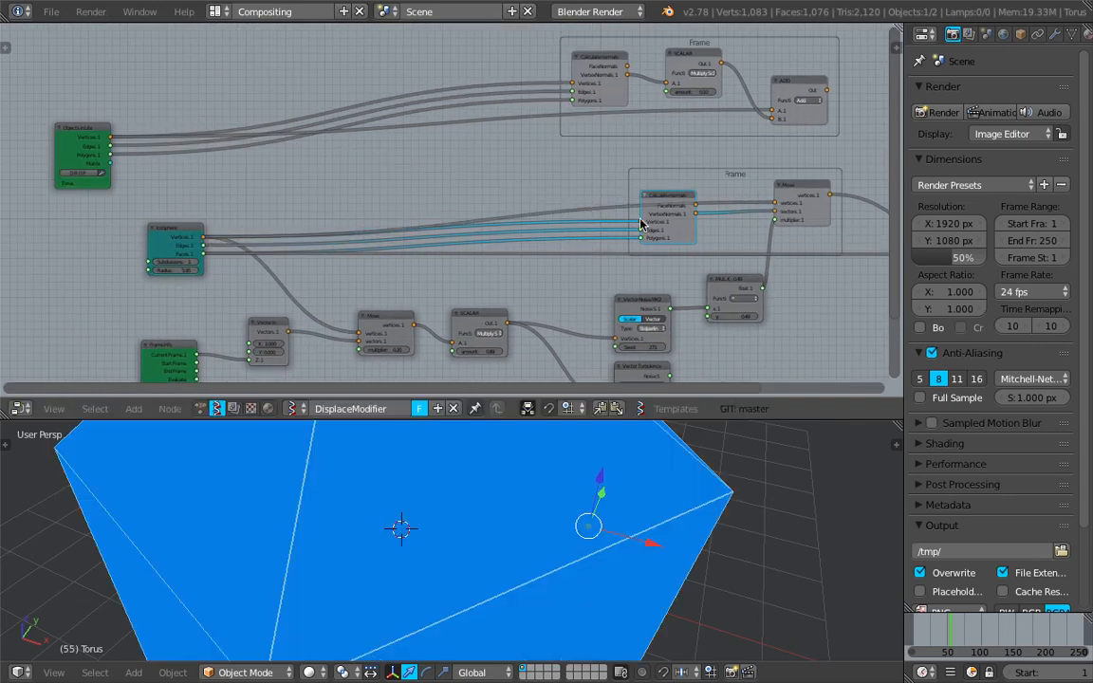
scroll(452, 539, down, 2)
scroll(298, 246, up, 2)
Set the IcoSphere's radius to 1.00 and its subdivisions to 4
middle_drag(241, 252, 521, 219)
scroll(403, 254, up, 3)
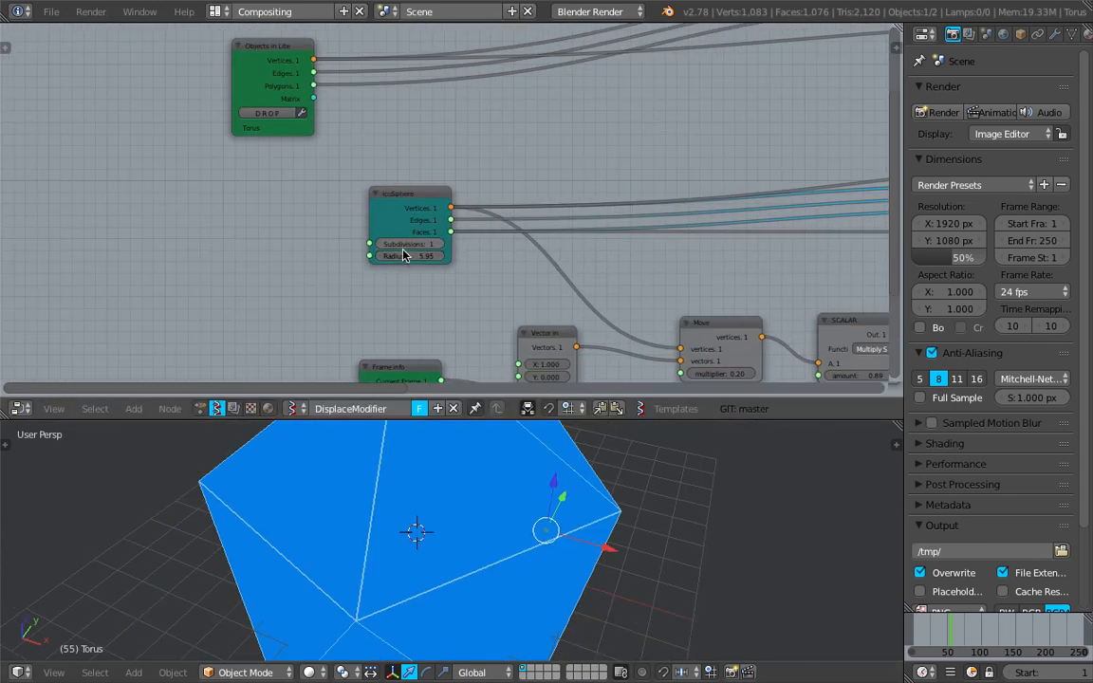
drag(410, 255, 329, 255)
scroll(452, 561, up, 3)
middle_drag(452, 560, 414, 503)
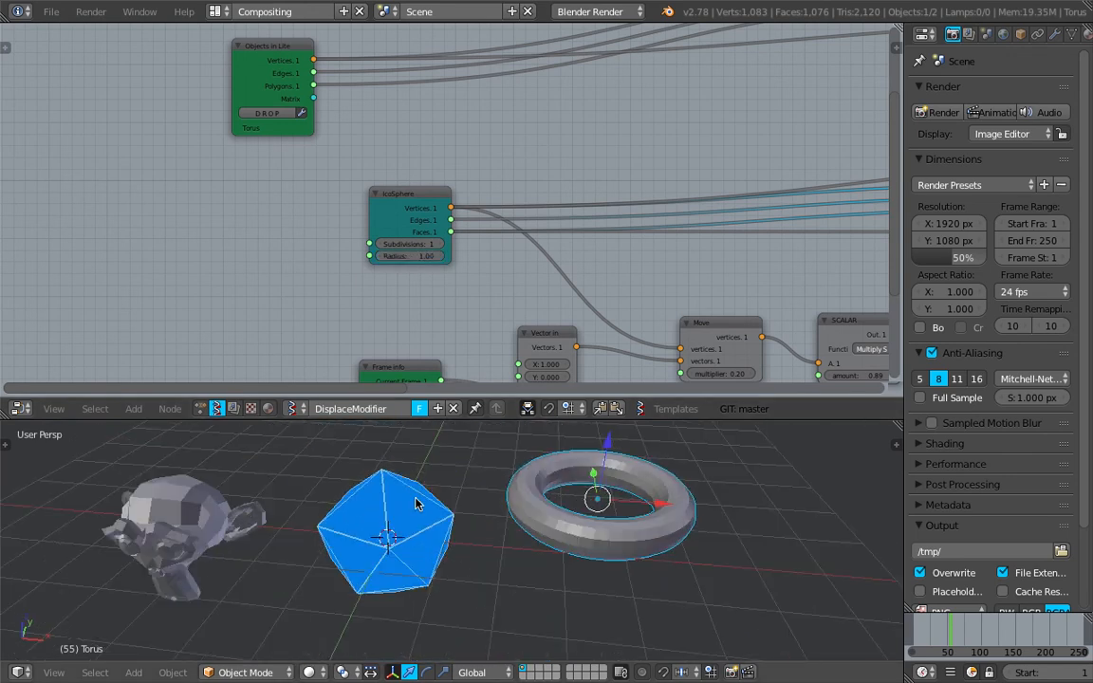
scroll(443, 279, up, 3)
drag(408, 254, 439, 255)
middle_drag(500, 563, 454, 524)
Set the frame-driven Move node's multiplier to 5.42 and the Multiply Scalar amount to 2.51
middle_drag(464, 286, 341, 186)
middle_drag(397, 261, 359, 188)
middle_drag(539, 251, 443, 253)
drag(552, 248, 854, 248)
middle_drag(523, 469, 569, 446)
middle_drag(702, 232, 521, 233)
drag(535, 253, 704, 252)
middle_drag(505, 520, 576, 301)
drag(534, 252, 477, 252)
Move and rotate the torus and the Suzanne monkey head in the 3D view
middle_drag(612, 604, 661, 583)
key(g)
click(625, 586)
key(r)
click(569, 531)
right_click(223, 517)
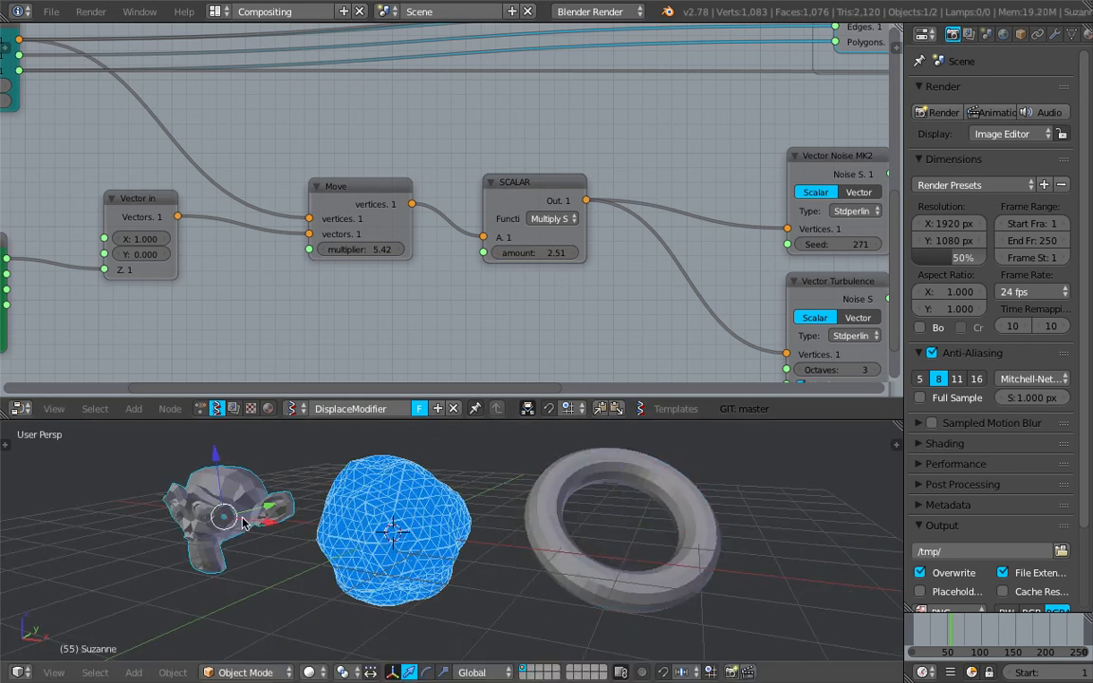
key(g)
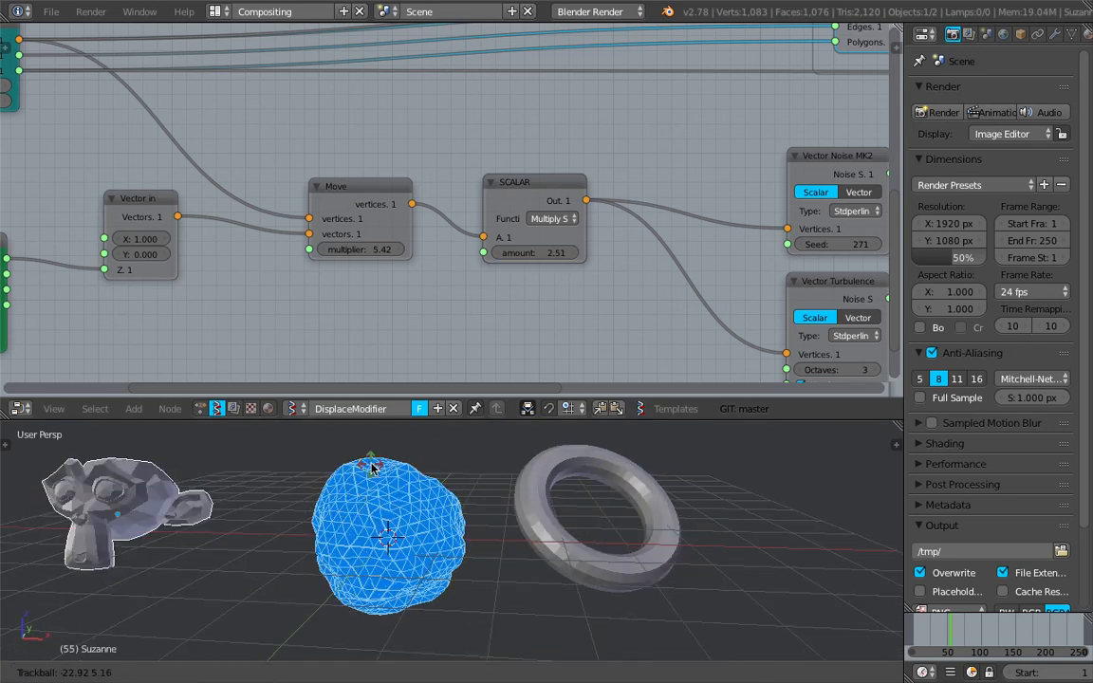
Reposition the Vector Noise and Vector Turbulence nodes so they are stacked closely together
middle_drag(472, 343, 380, 365)
scroll(380, 366, down, 2)
drag(596, 211, 559, 177)
drag(646, 318, 593, 309)
middle_drag(602, 263, 517, 242)
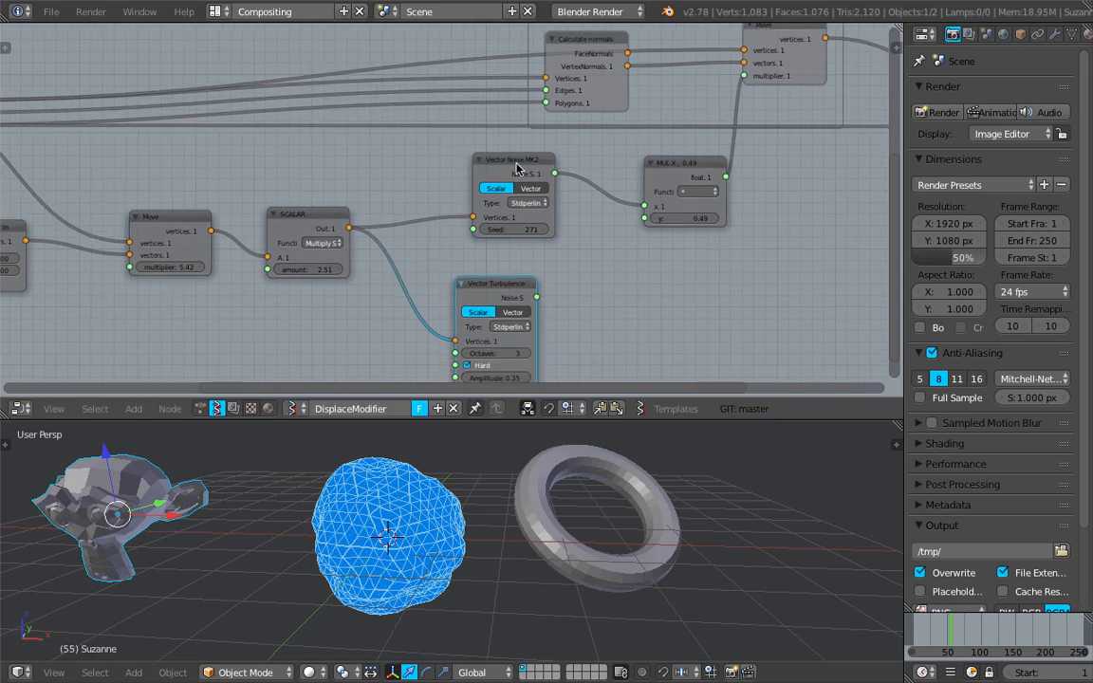
drag(508, 287, 529, 264)
middle_drag(598, 265, 523, 316)
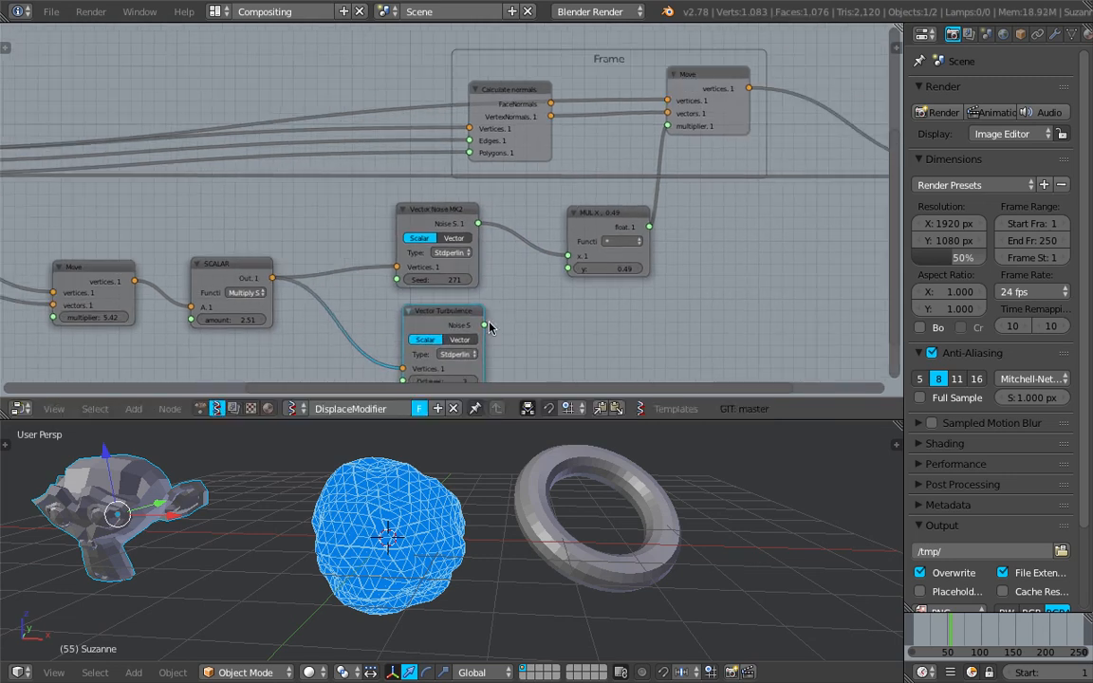
Try feeding the Vector Turbulence noise into the Math node's x input, and reconnect Vector Noise to it
drag(546, 273, 567, 256)
middle_drag(500, 539, 503, 475)
drag(529, 269, 521, 267)
Try the Cellnoise type on the Vector Noise node, and set its type to Voronoi_F3
scroll(503, 267, up, 1)
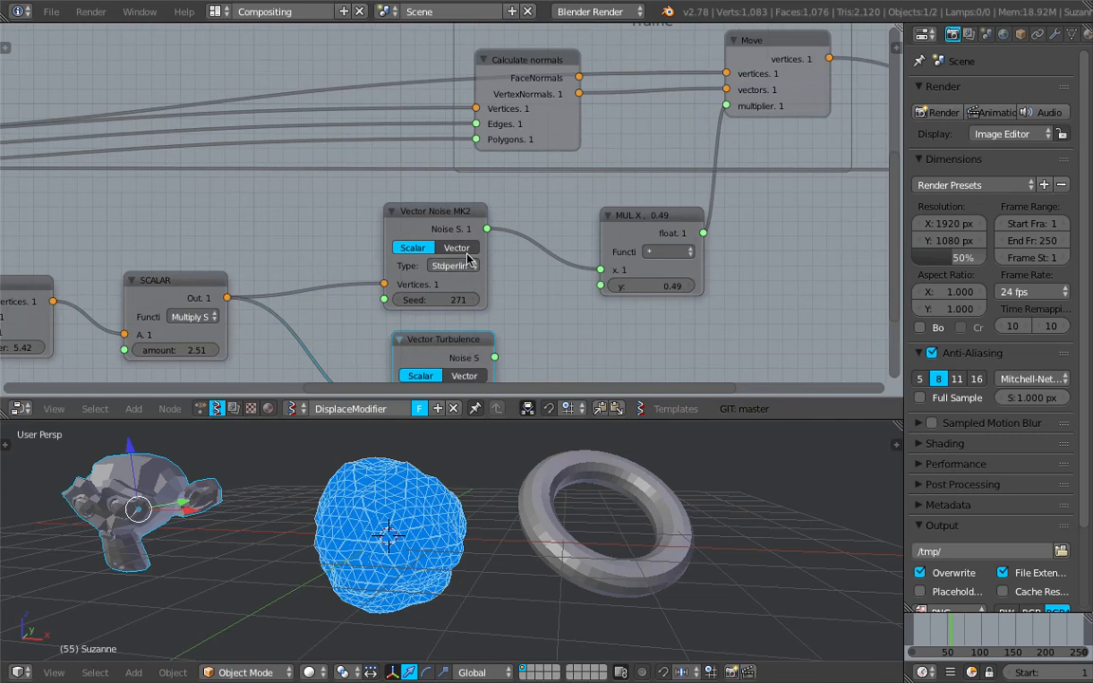
click(468, 265)
click(471, 104)
middle_drag(425, 439, 512, 495)
click(459, 268)
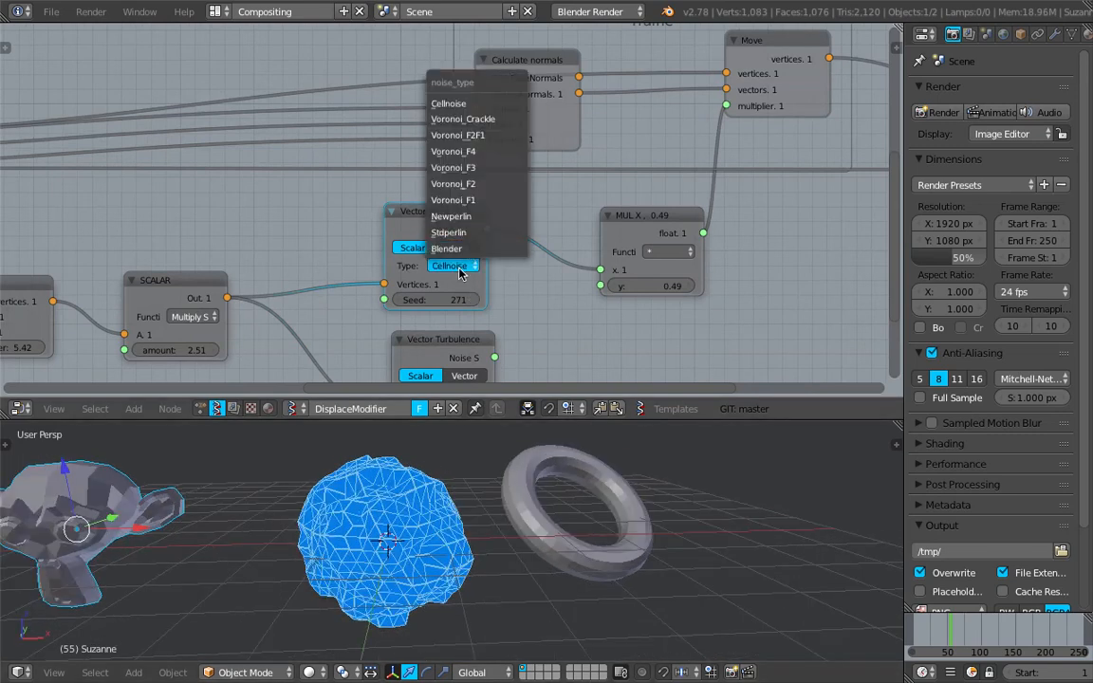
click(473, 166)
Move the torus slightly farther from the displaced sphere in the 3D view
middle_drag(495, 454, 483, 522)
scroll(483, 522, down, 2)
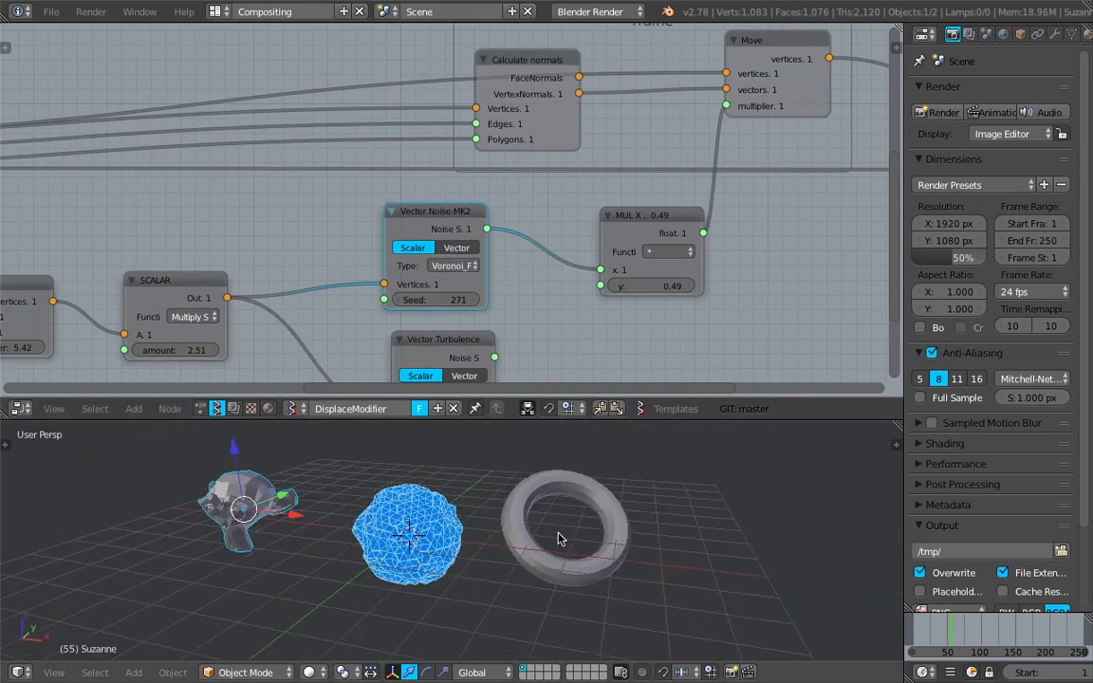
right_drag(522, 555, 590, 576)
click(590, 577)
Move the IcoSphere and Objects In Lite nodes closer to the framed node groups
scroll(310, 220, down, 4)
middle_drag(310, 220, 414, 325)
middle_drag(185, 279, 589, 232)
drag(348, 220, 440, 175)
middle_drag(307, 234, 292, 240)
scroll(292, 240, down, 2)
drag(188, 150, 344, 118)
drag(276, 127, 449, 79)
Reposition the two node frames so they are neatly arranged one above the other
middle_drag(490, 152, 213, 156)
middle_drag(407, 176, 402, 167)
drag(531, 81, 544, 63)
click(473, 209)
drag(473, 202, 451, 167)
Move the Viewer Draw node closer to the lower frame and save the file
middle_drag(750, 241, 816, 247)
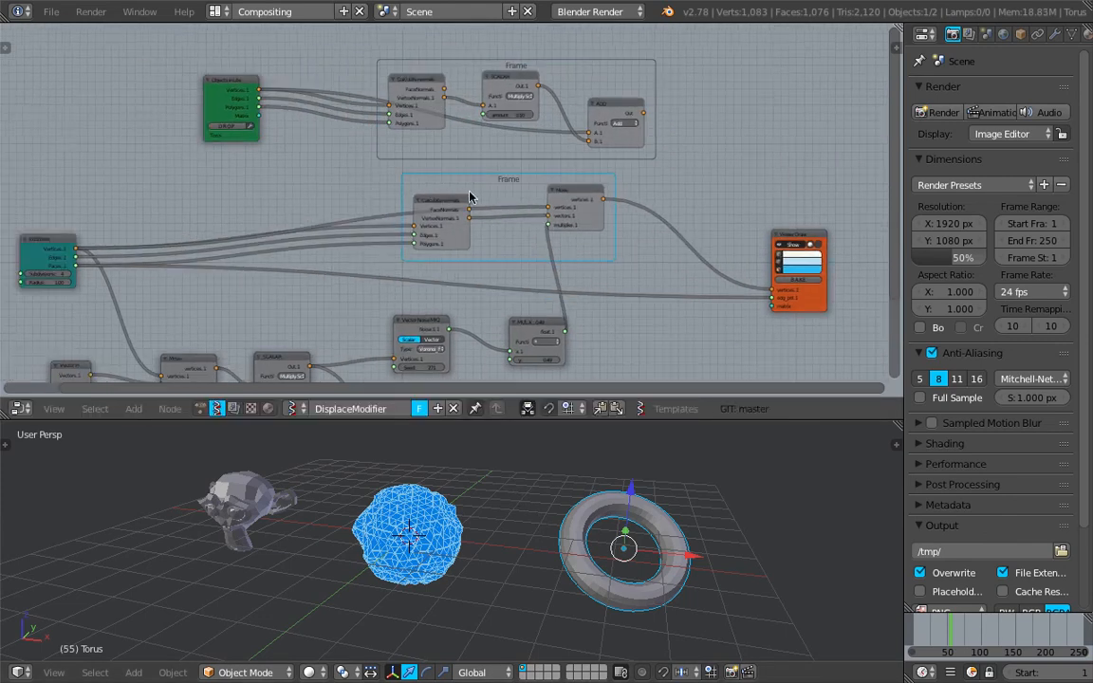
drag(816, 249, 776, 233)
key(ctrl+s)
click(598, 241)
middle_drag(421, 252, 479, 188)
middle_drag(422, 301, 663, 123)
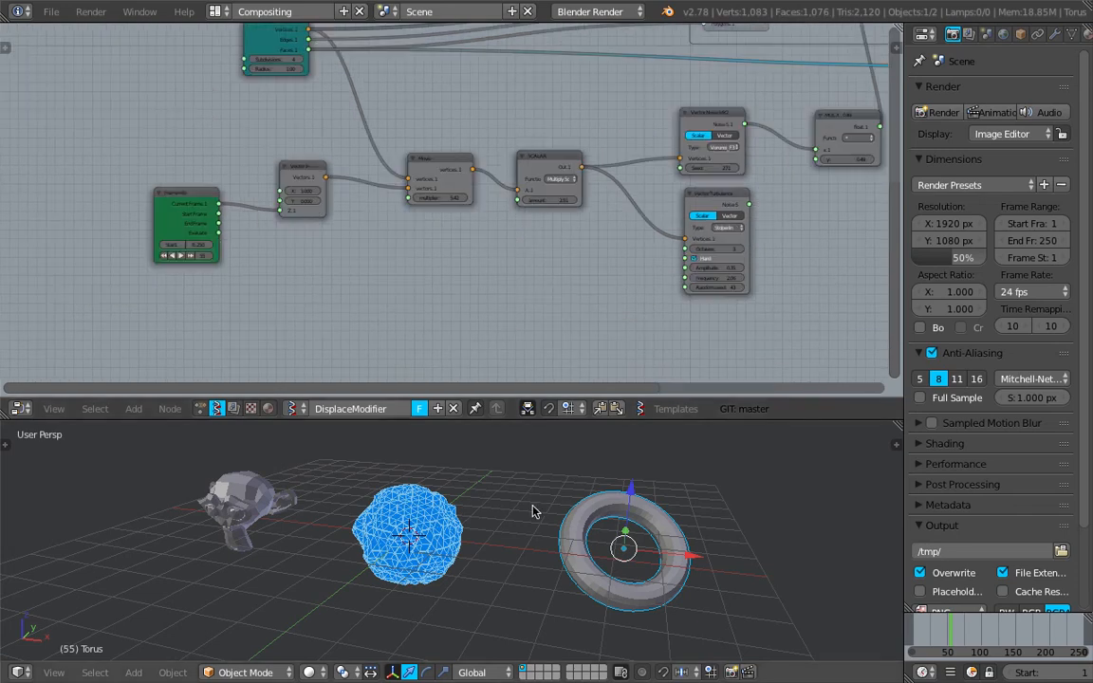
middle_drag(627, 527, 585, 507)
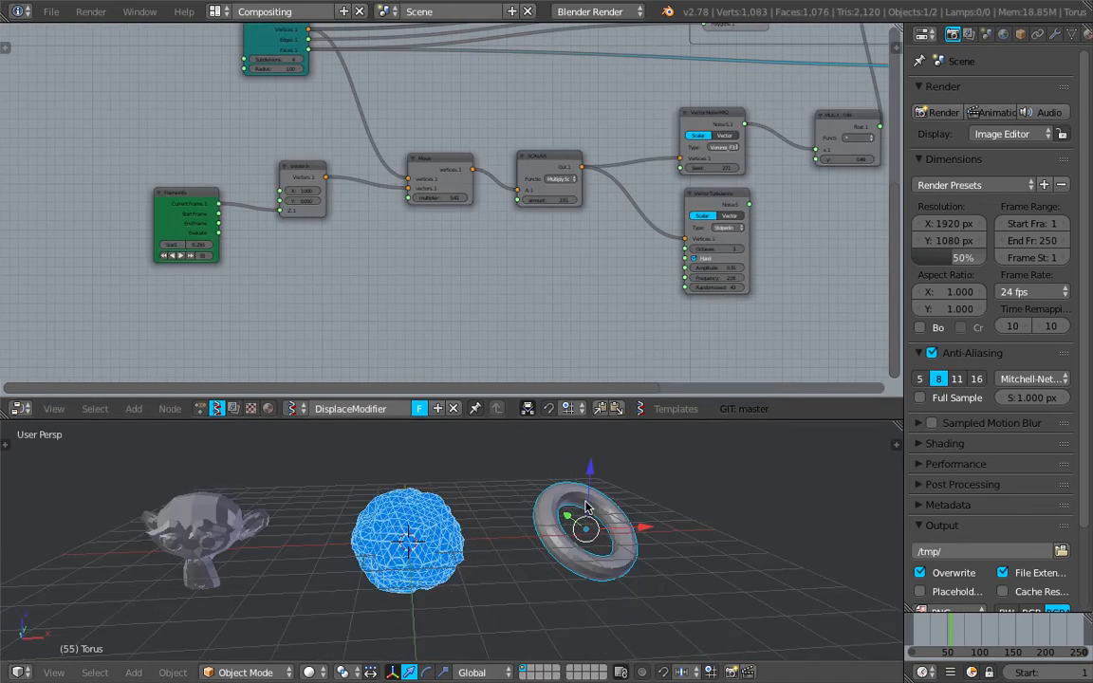